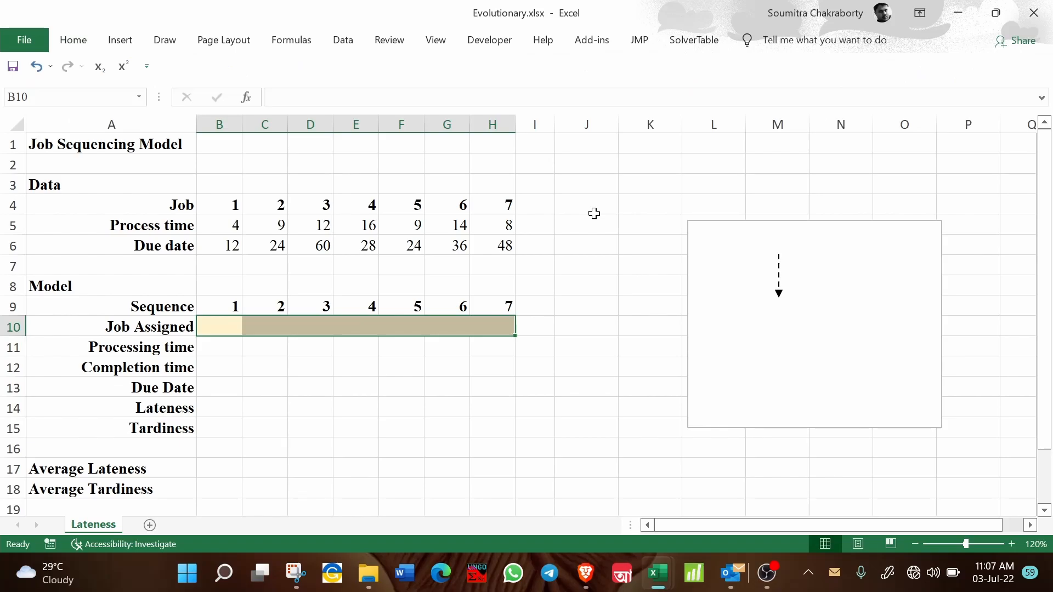
{"action": "left_click", "coordinate": [594, 214]}
{"action": "left_click_drag", "start_coordinate": [211, 305], "coordinate": [493, 309]}
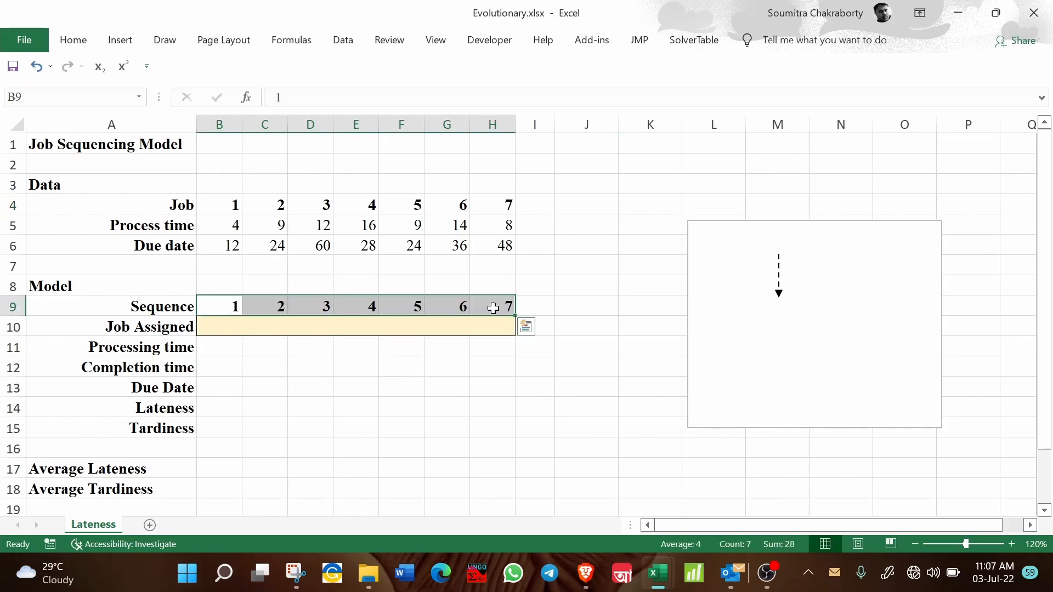
{"action": "left_click", "coordinate": [589, 258]}
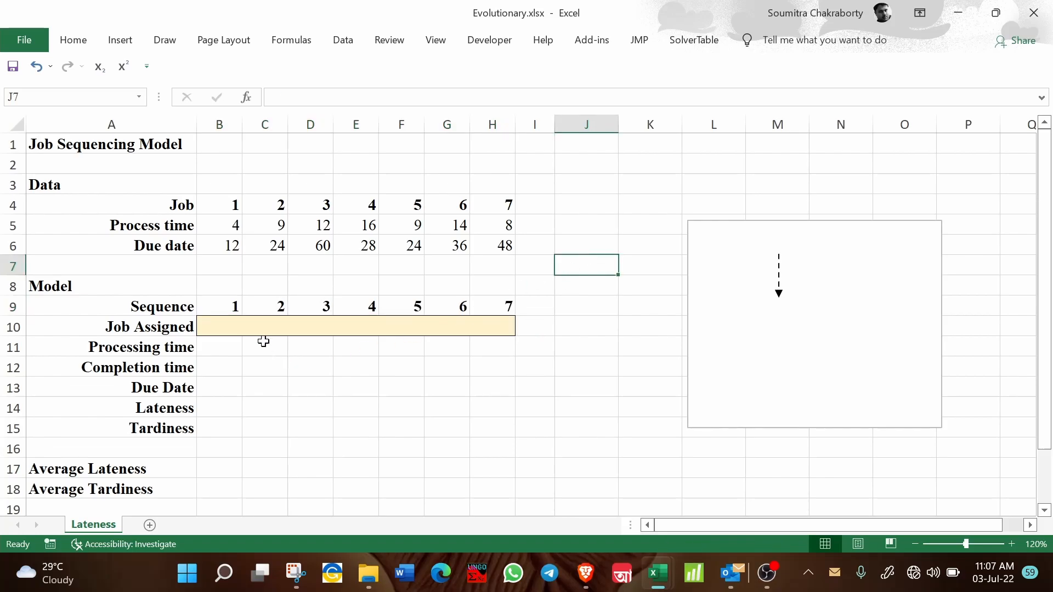
{"action": "left_click_drag", "start_coordinate": [217, 333], "coordinate": [477, 333]}
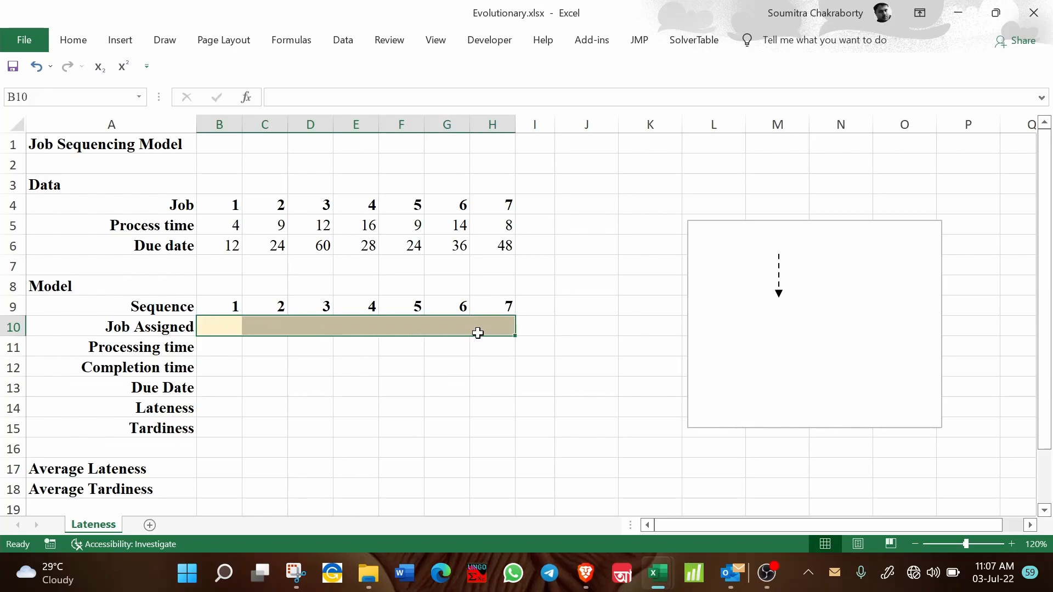
Try 5 as a sample job assignment for sequence position 2 in C10, and clear the cell again
{"action": "left_click", "coordinate": [258, 327]}
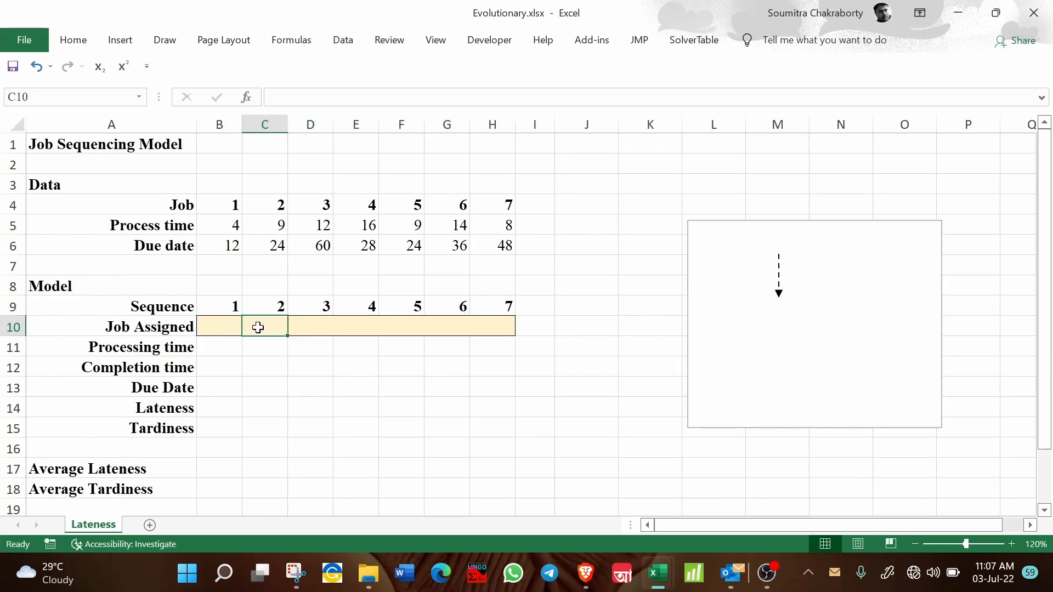
{"action": "type", "text": "5"}
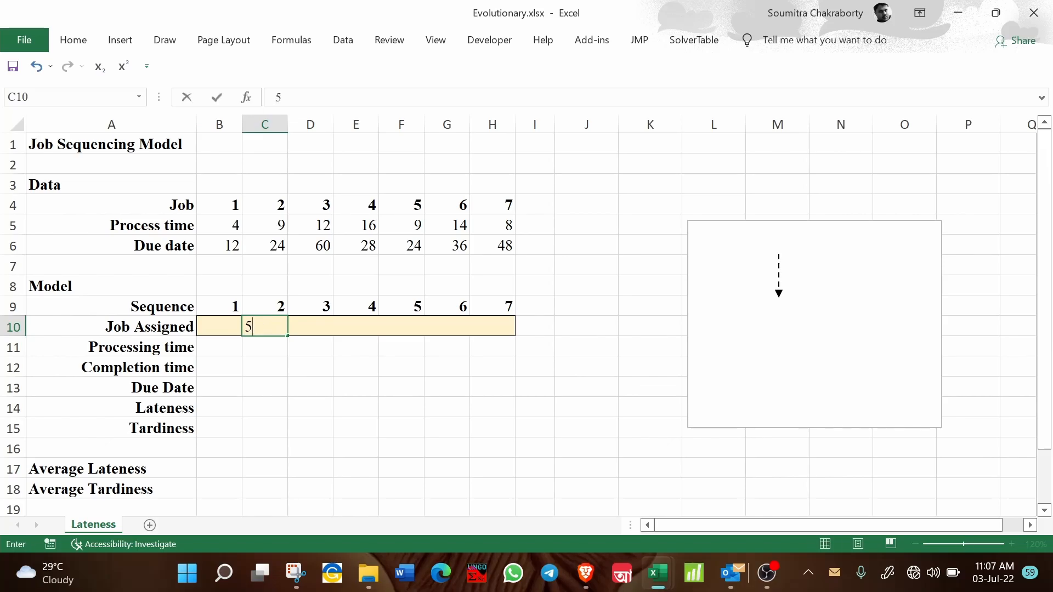
{"action": "left_click", "coordinate": [605, 306]}
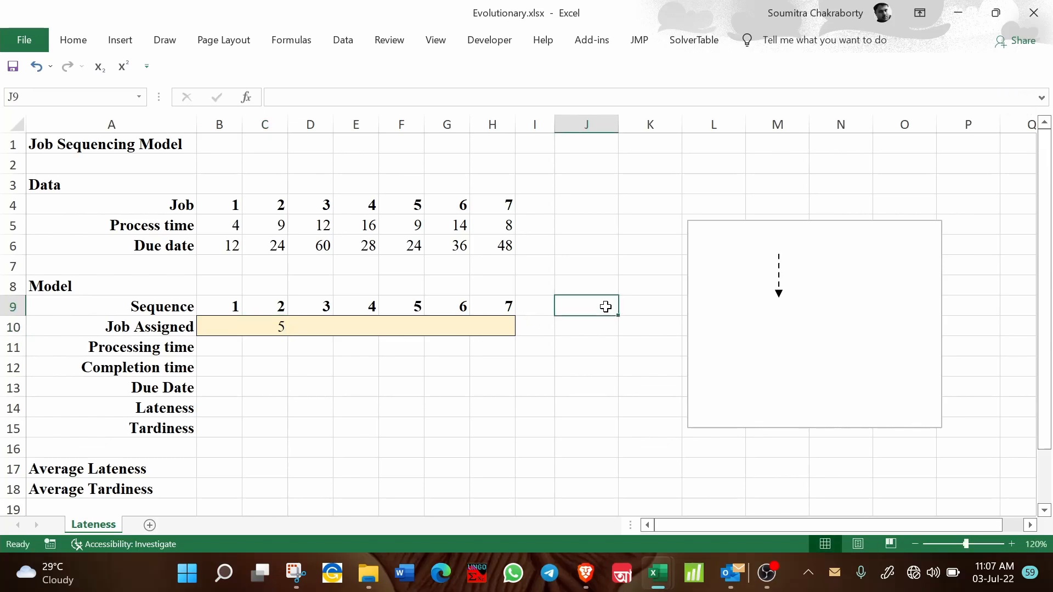
{"action": "left_click", "coordinate": [275, 302]}
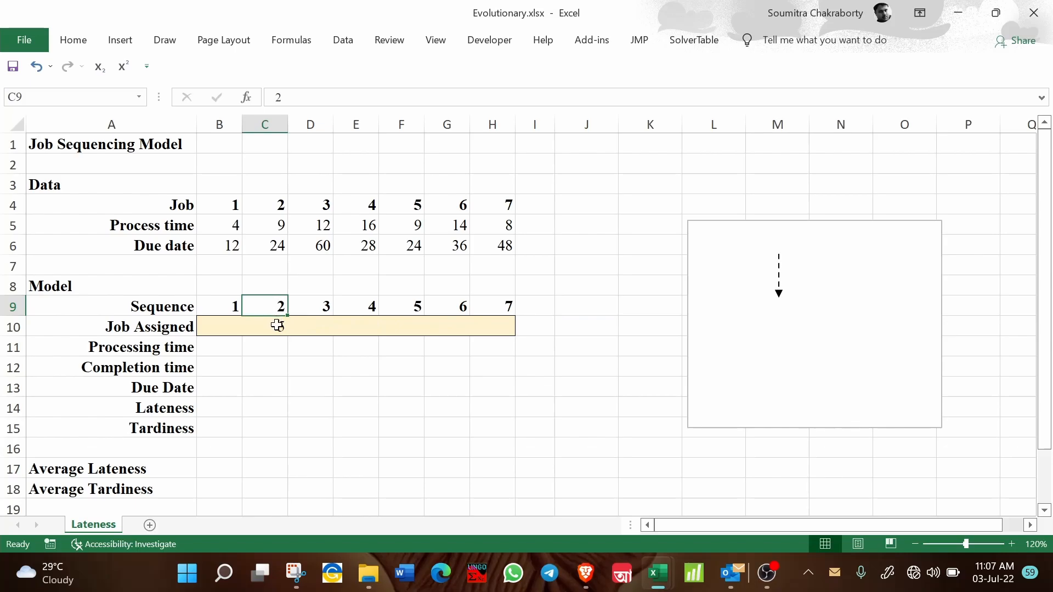
{"action": "left_click", "coordinate": [276, 326]}
{"action": "key", "text": "Delete"}
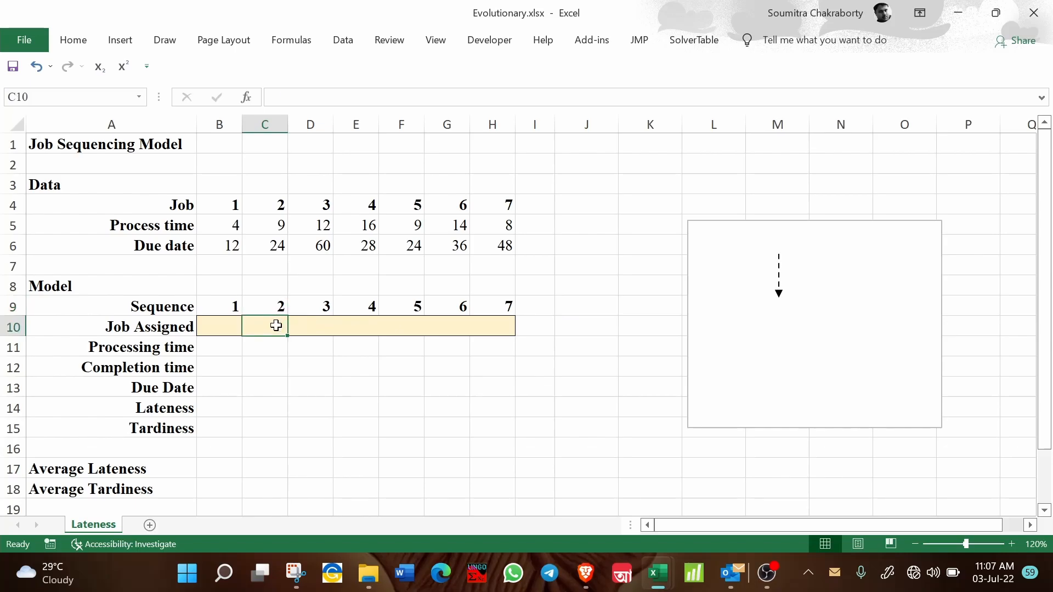
Label the Job Assigned row as decision variables by entering "<--- DV" in I10
{"action": "left_click", "coordinate": [198, 327]}
{"action": "left_click", "coordinate": [543, 320]}
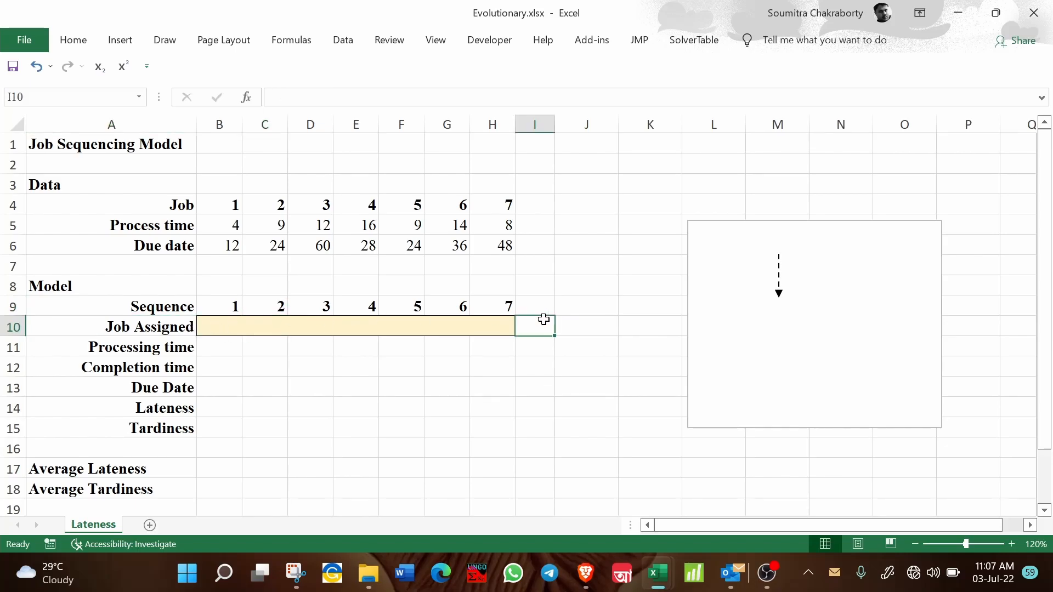
{"action": "type", "text": "<--- DV"}
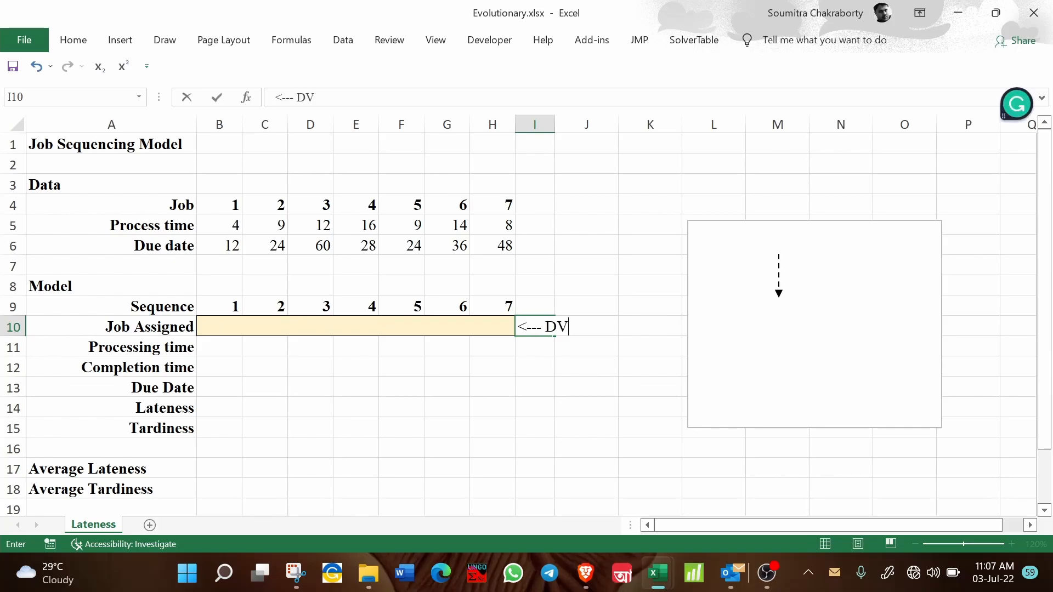
{"action": "left_click", "coordinate": [622, 248]}
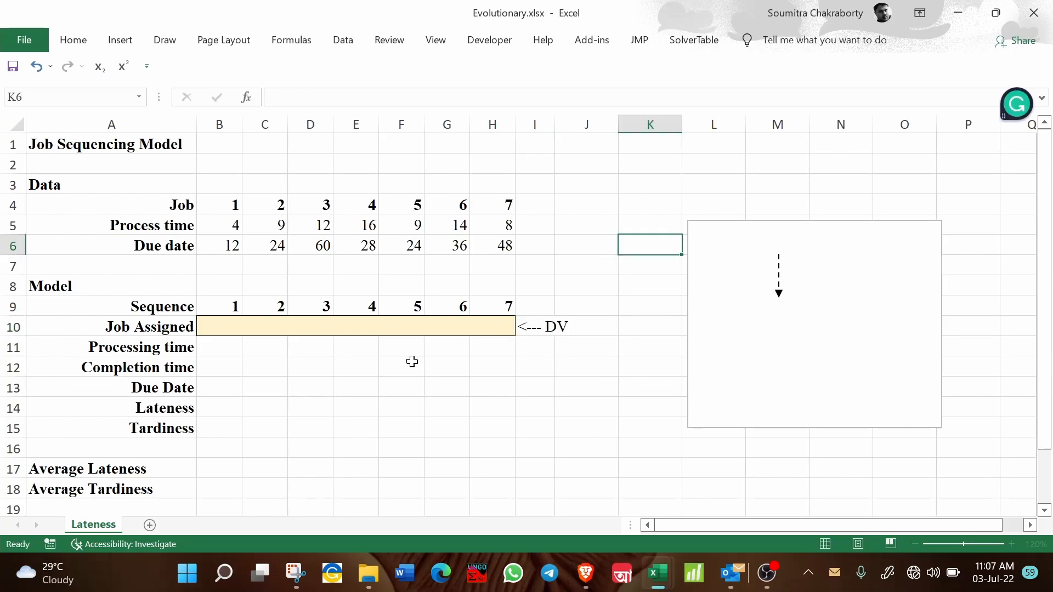
{"action": "left_click", "coordinate": [237, 345]}
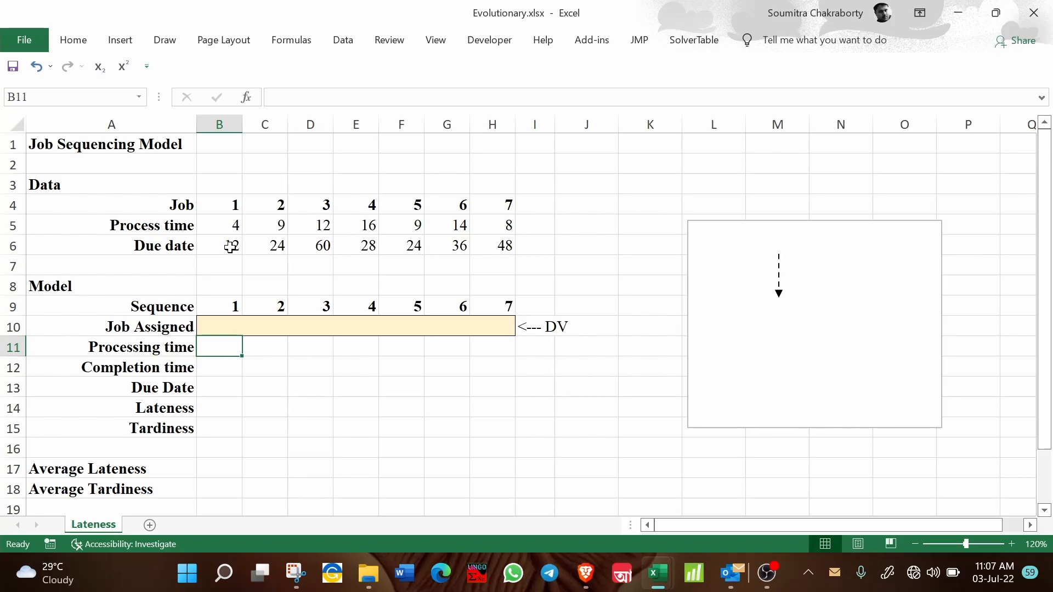
{"action": "left_click_drag", "start_coordinate": [230, 225], "coordinate": [511, 226]}
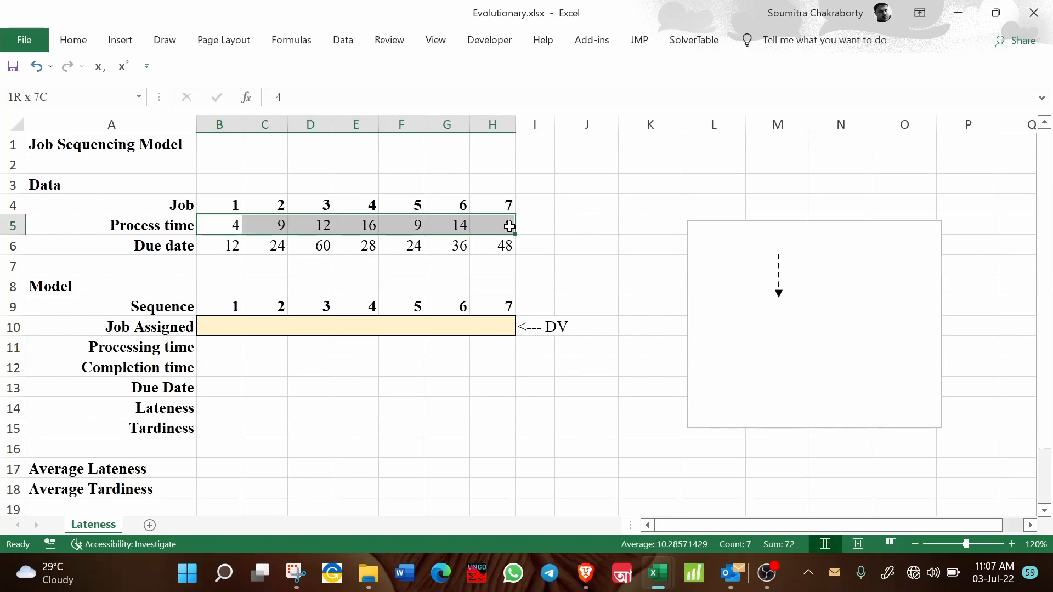
{"action": "left_click", "coordinate": [225, 355]}
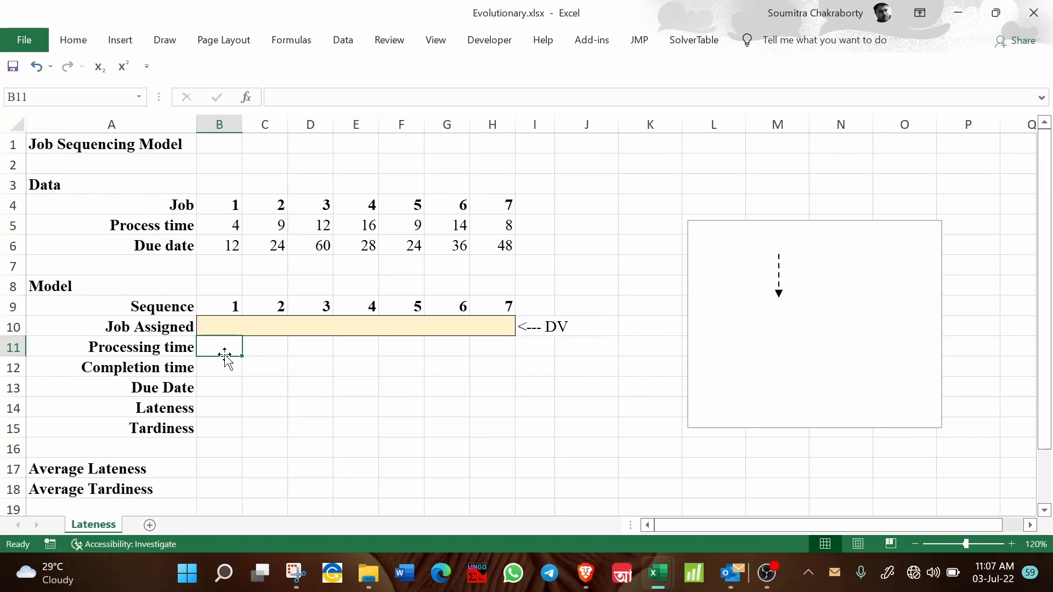
{"action": "left_click_drag", "start_coordinate": [217, 325], "coordinate": [488, 322]}
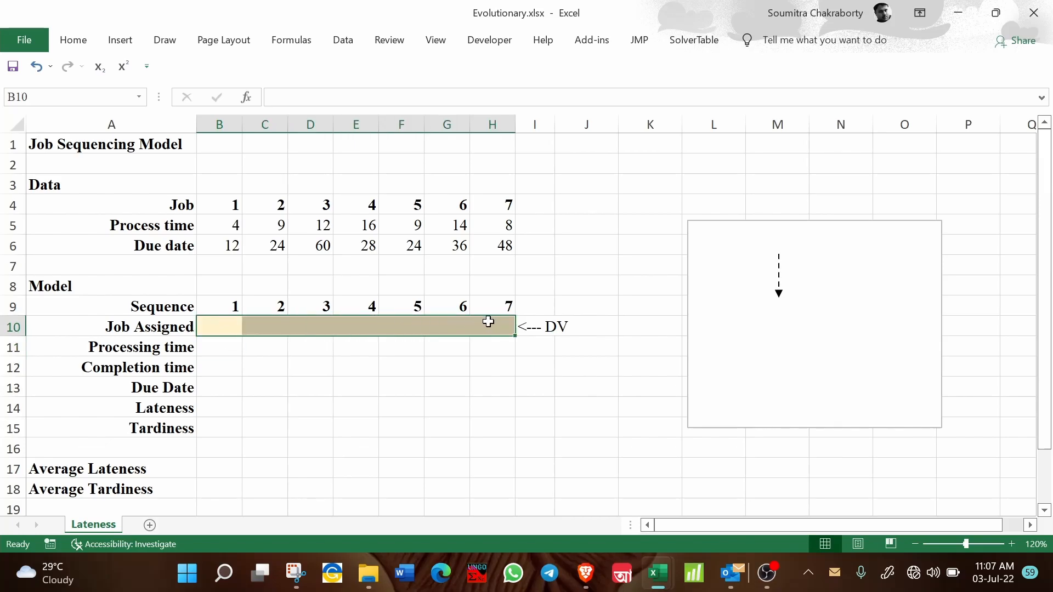
{"action": "left_click", "coordinate": [232, 345]}
Try assigning job 5 to the second sequence position in the Job Assigned row
{"action": "left_click", "coordinate": [262, 327]}
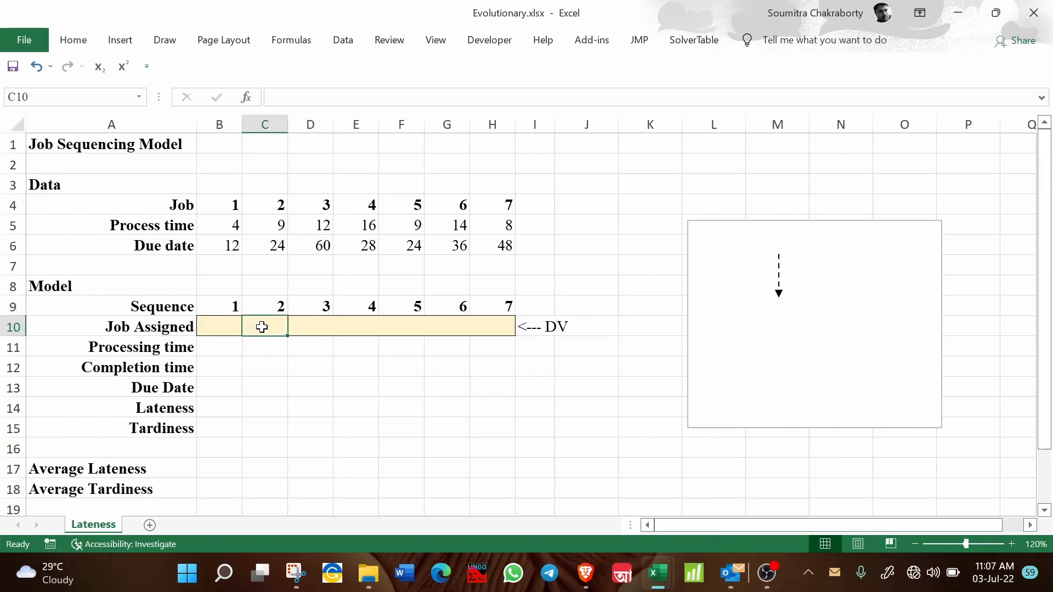
{"action": "type", "text": "5"}
{"action": "key", "text": "Return"}
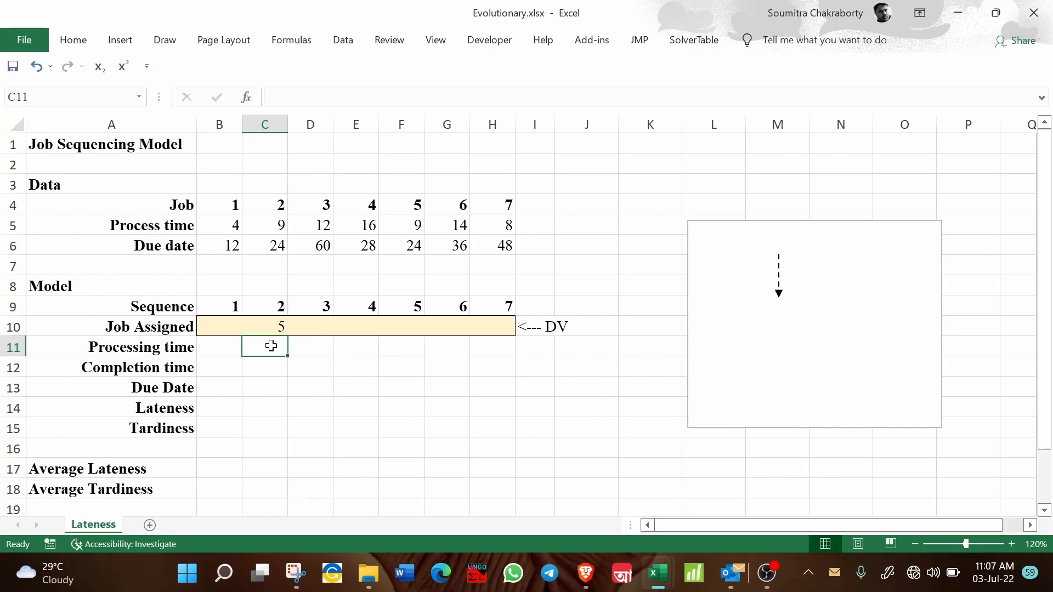
{"action": "left_click", "coordinate": [264, 331]}
Enter =INDEX($B$4:$H$6,2,B10) in B11 to look up the processing time of the first assigned job
{"action": "type", "text": "="}
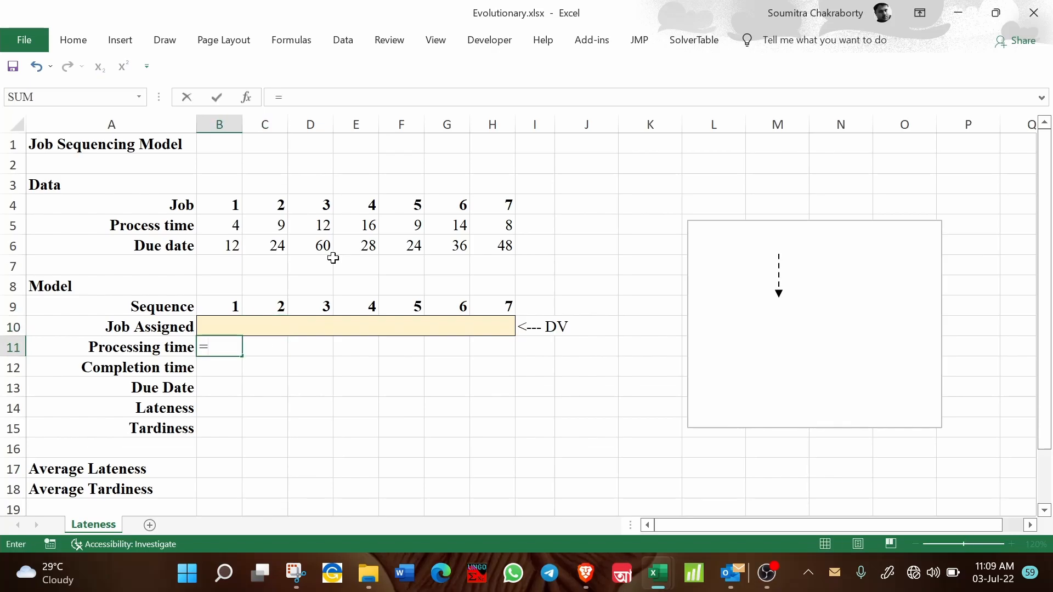
{"action": "type", "text": "i"}
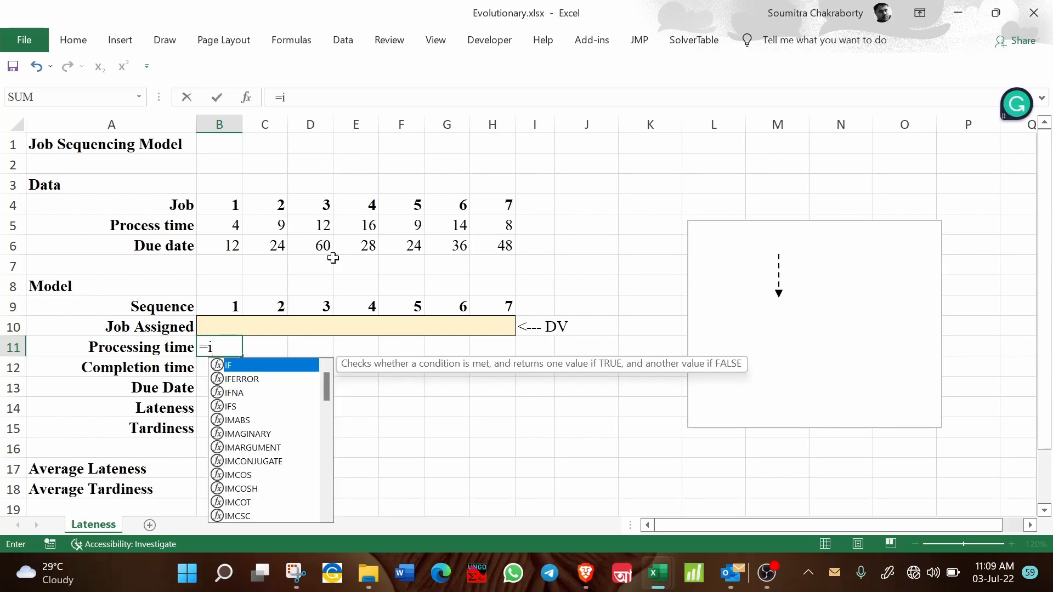
{"action": "type", "text": "ndex("}
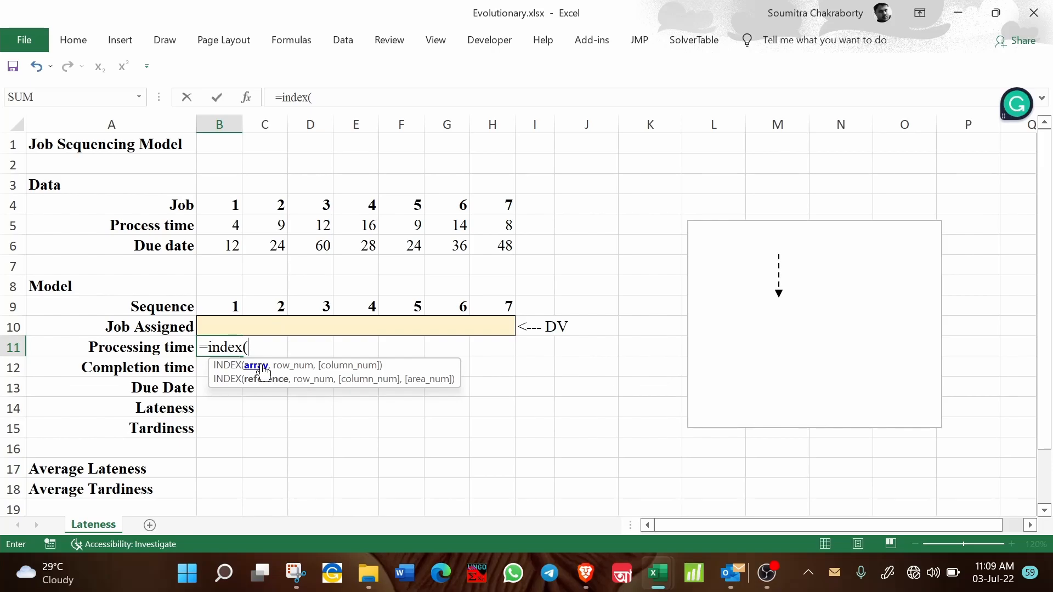
{"action": "left_click", "coordinate": [214, 200]}
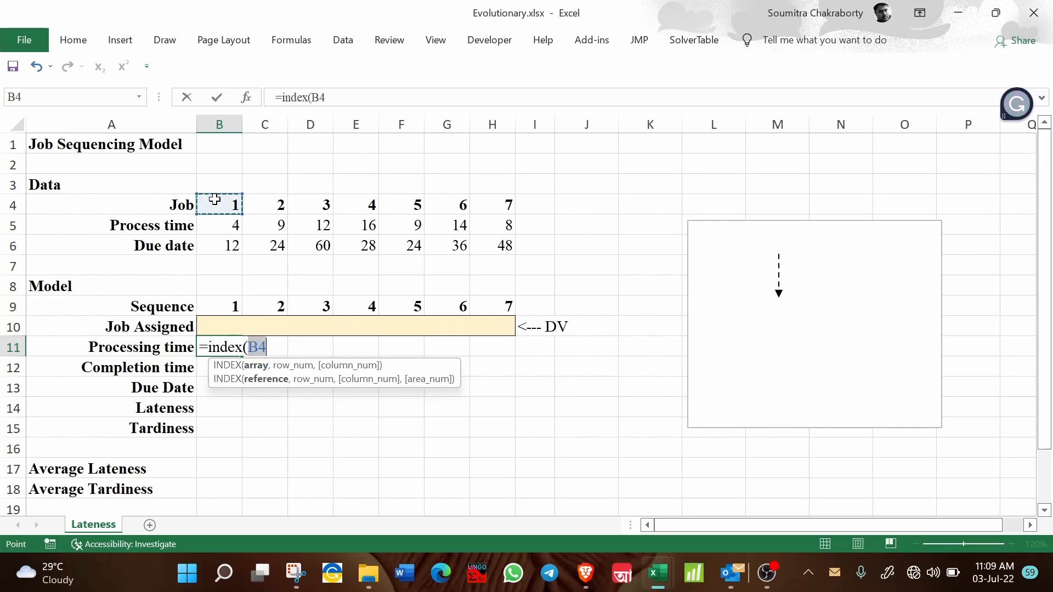
{"action": "left_click_drag", "start_coordinate": [214, 200], "coordinate": [502, 246]}
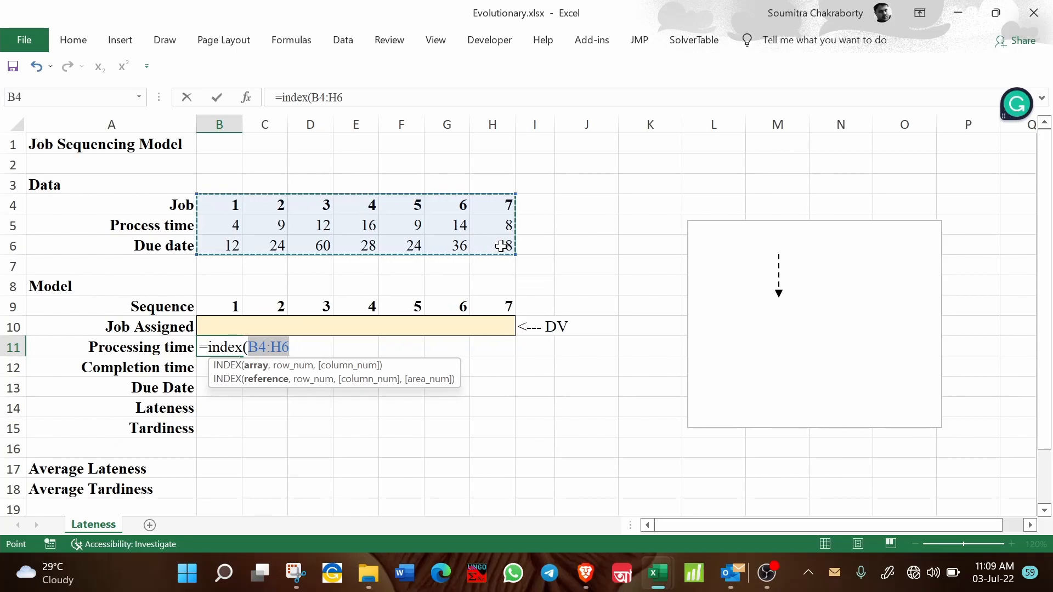
{"action": "key", "text": "F4"}
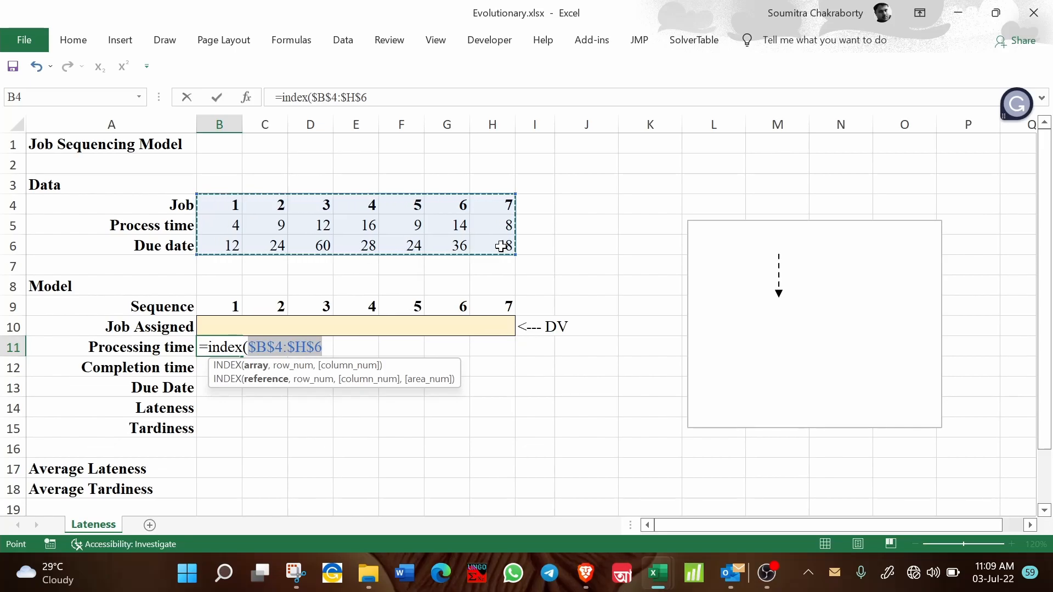
{"action": "key", "text": "Right"}
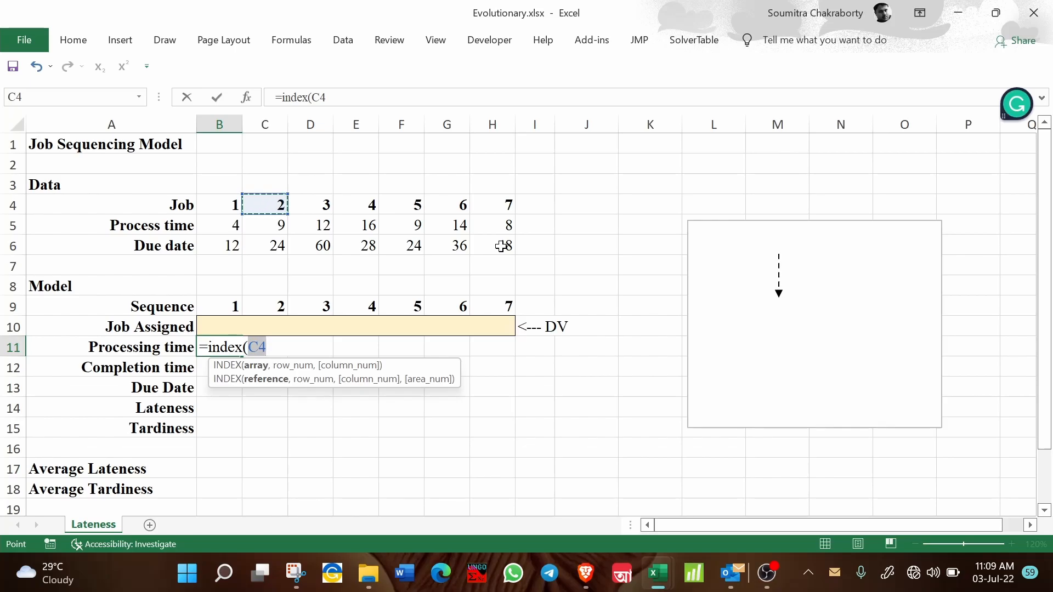
{"action": "left_click", "coordinate": [501, 246]}
{"action": "key", "text": "F4"}
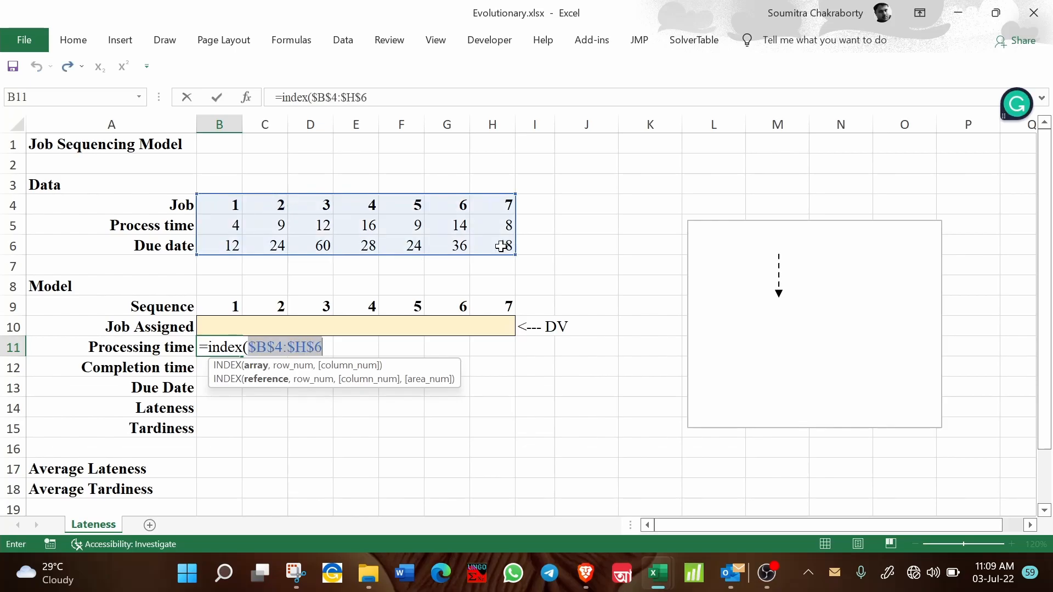
{"action": "type", "text": ",2"}
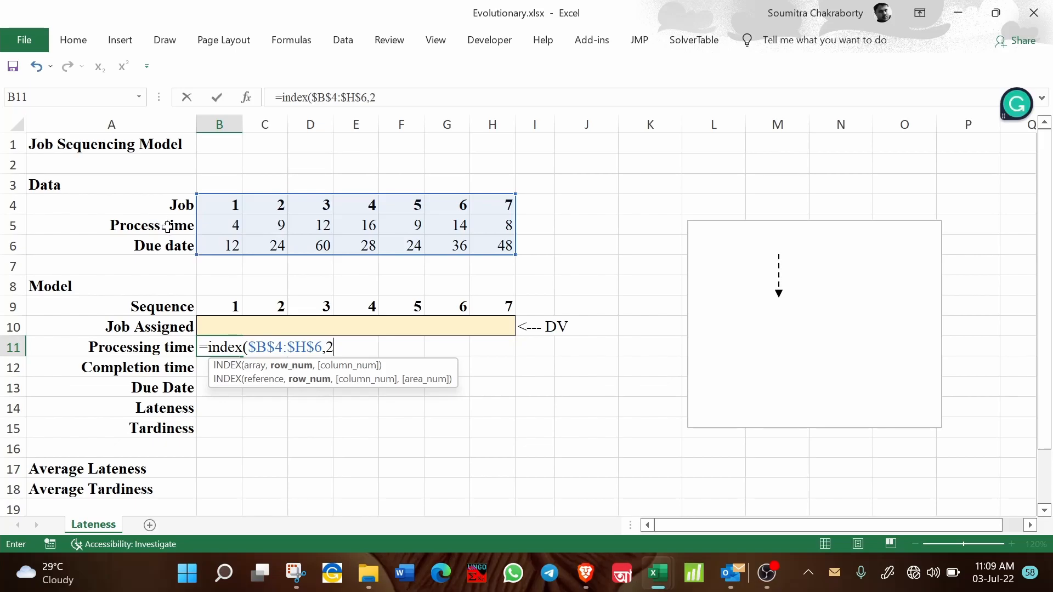
{"action": "type", "text": ","}
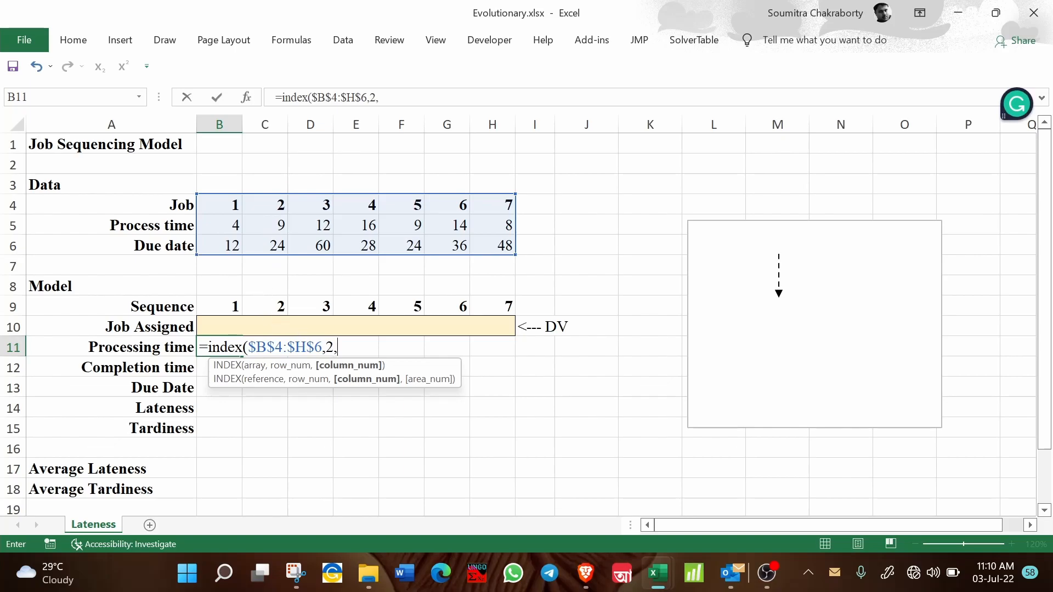
{"action": "left_click", "coordinate": [232, 328]}
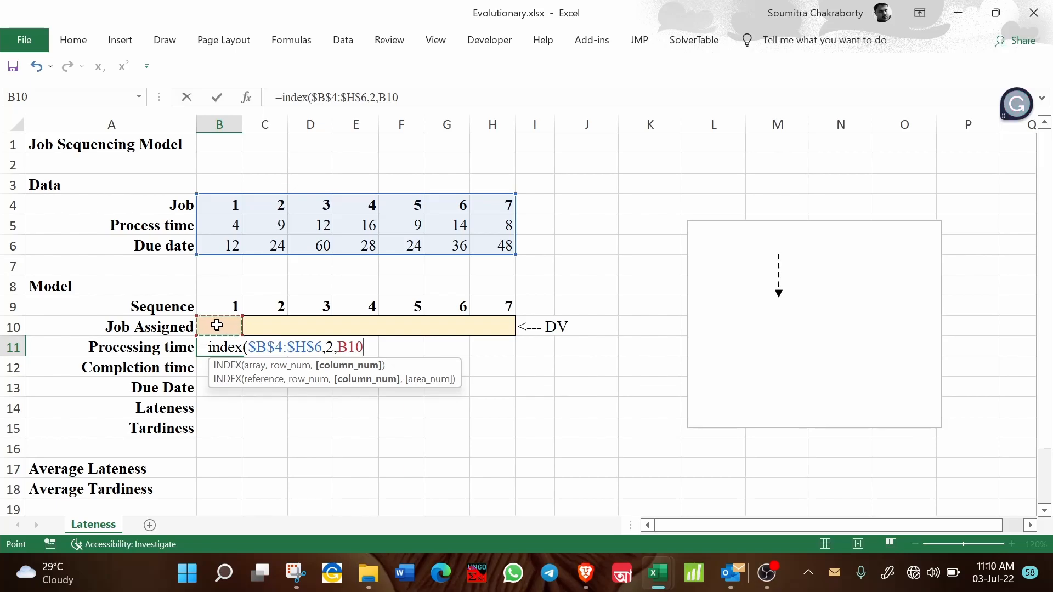
{"action": "type", "text": ")"}
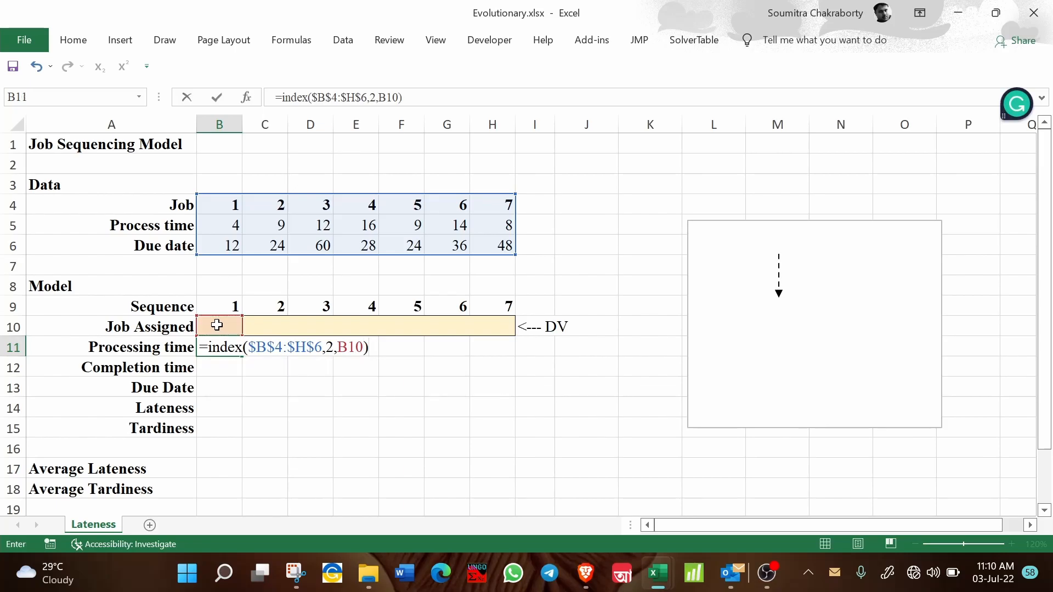
{"action": "key", "text": "Return"}
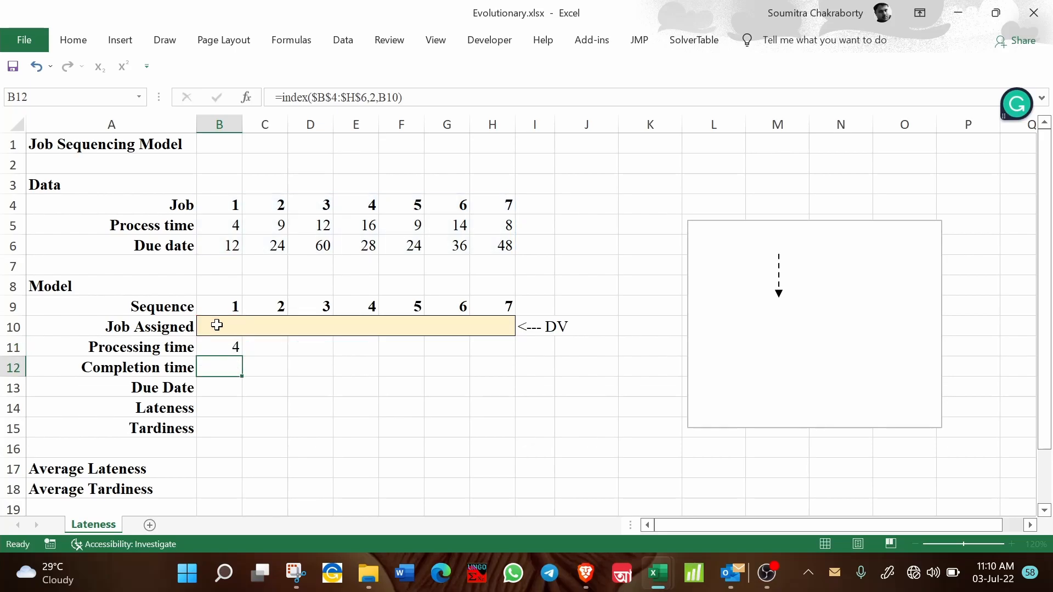
Enter 5 as the job assigned in B10 and compare the looked-up processing time with job 5's data column
{"action": "left_click", "coordinate": [236, 322]}
{"action": "type", "text": "5"}
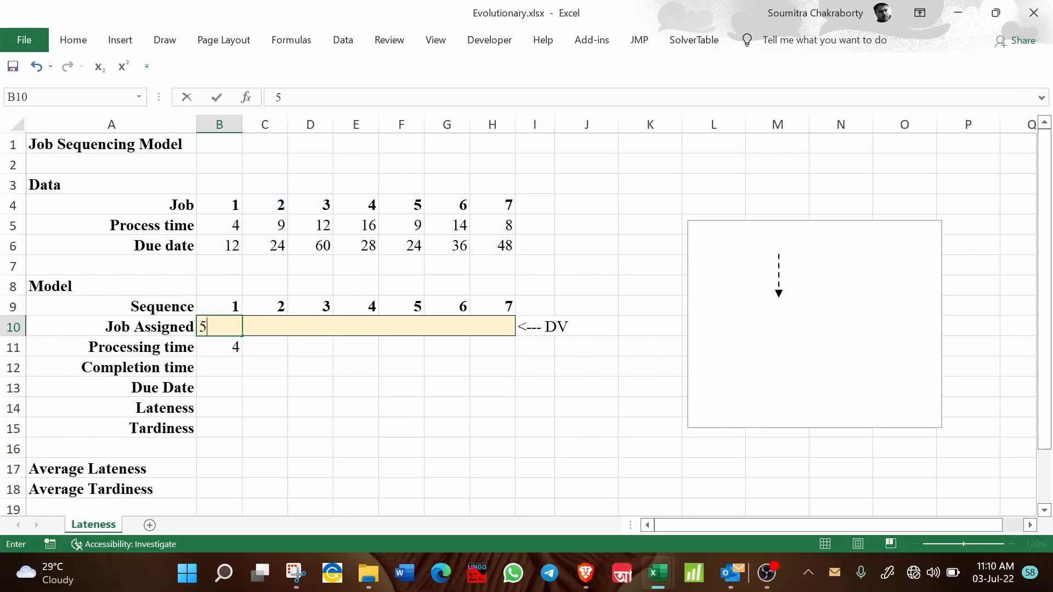
{"action": "key", "text": "Return"}
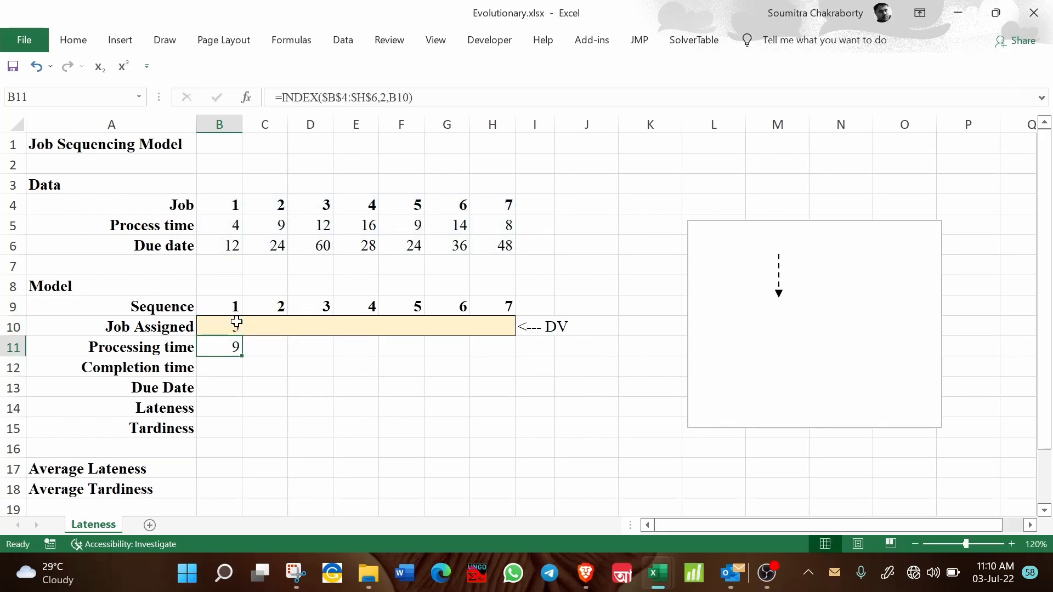
{"action": "left_click", "coordinate": [418, 222]}
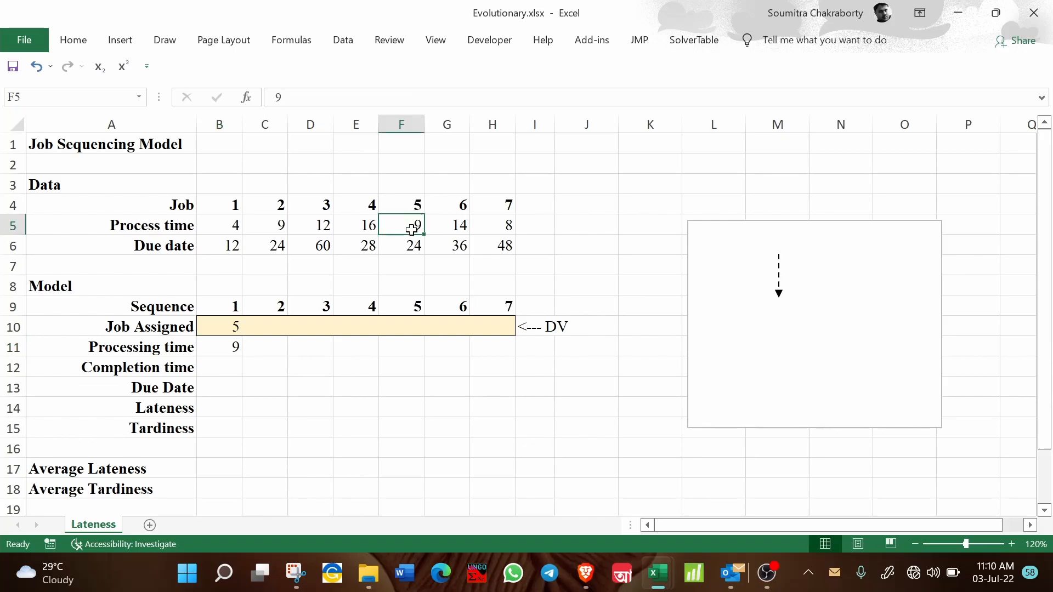
{"action": "left_click", "coordinate": [218, 347]}
{"action": "left_click_drag", "start_coordinate": [404, 210], "coordinate": [404, 246]}
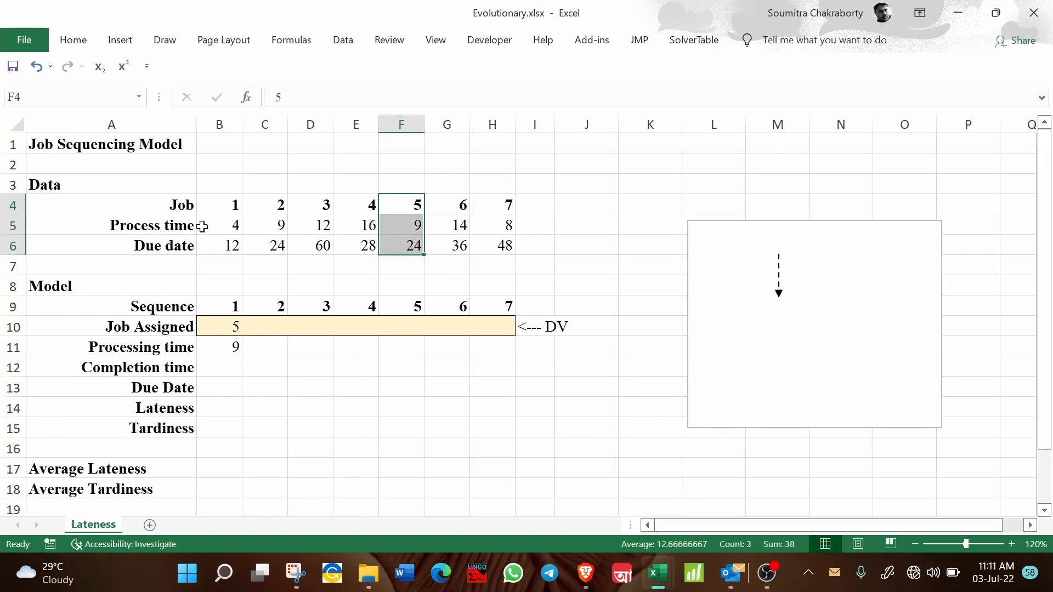
{"action": "left_click", "coordinate": [399, 227]}
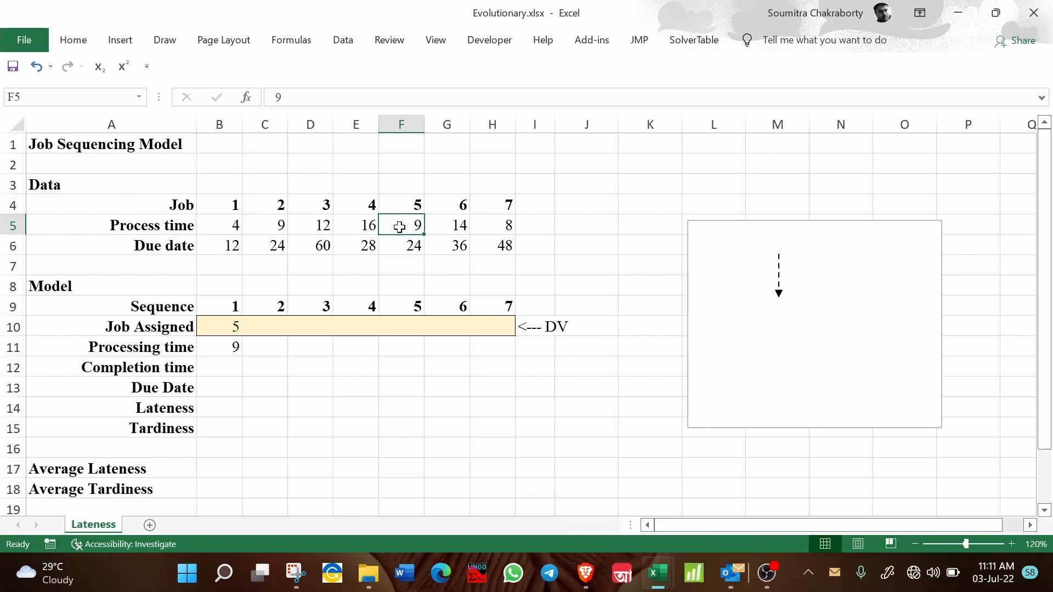
Fill the processing time formula from B11 across to H11 and clear the trial job number from B10
{"action": "left_click", "coordinate": [220, 341]}
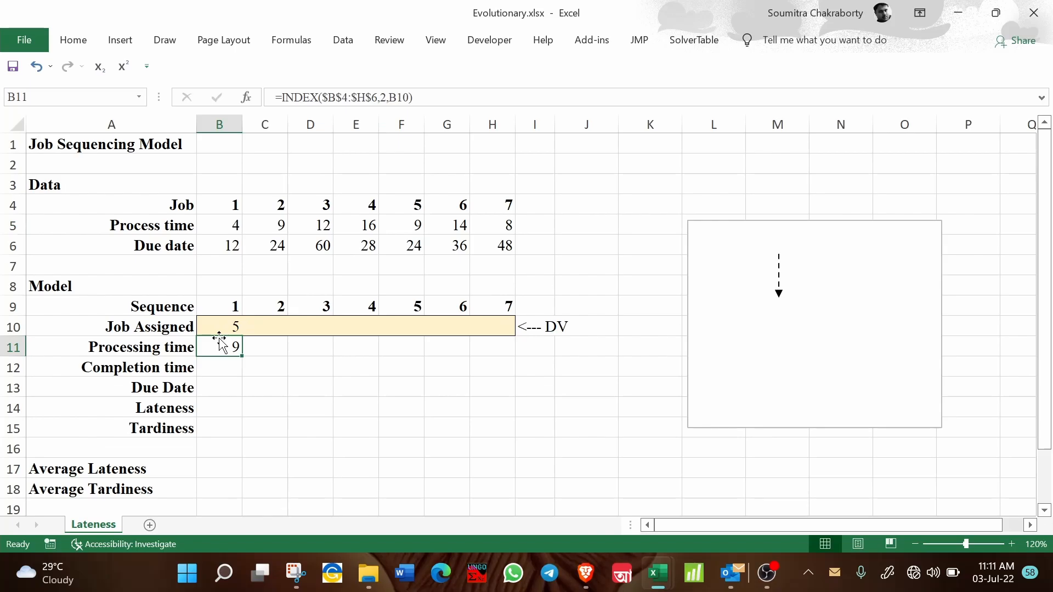
{"action": "left_click_drag", "start_coordinate": [242, 355], "coordinate": [516, 376]}
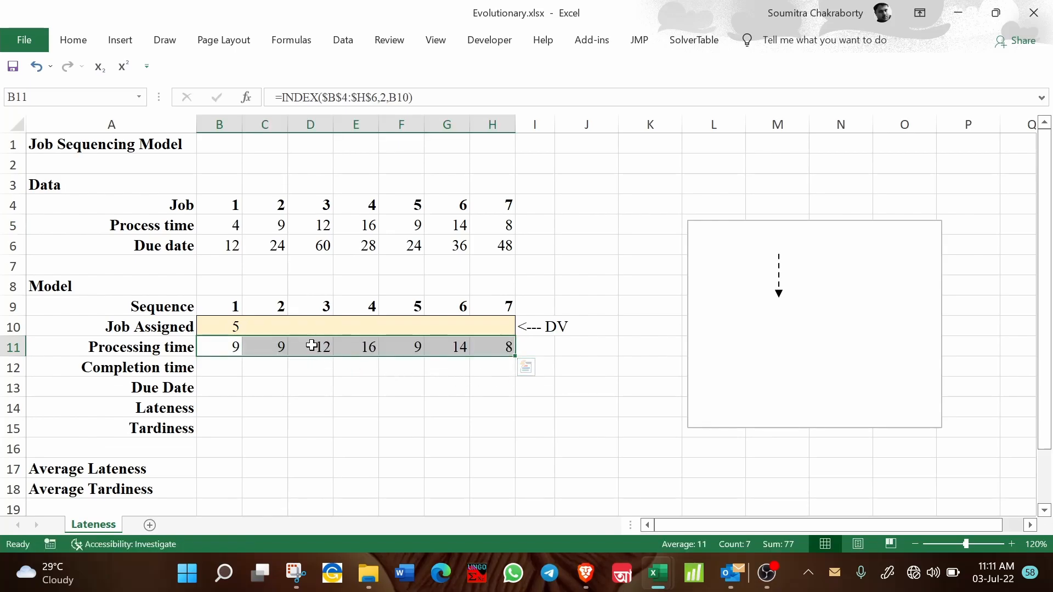
{"action": "left_click", "coordinate": [219, 367]}
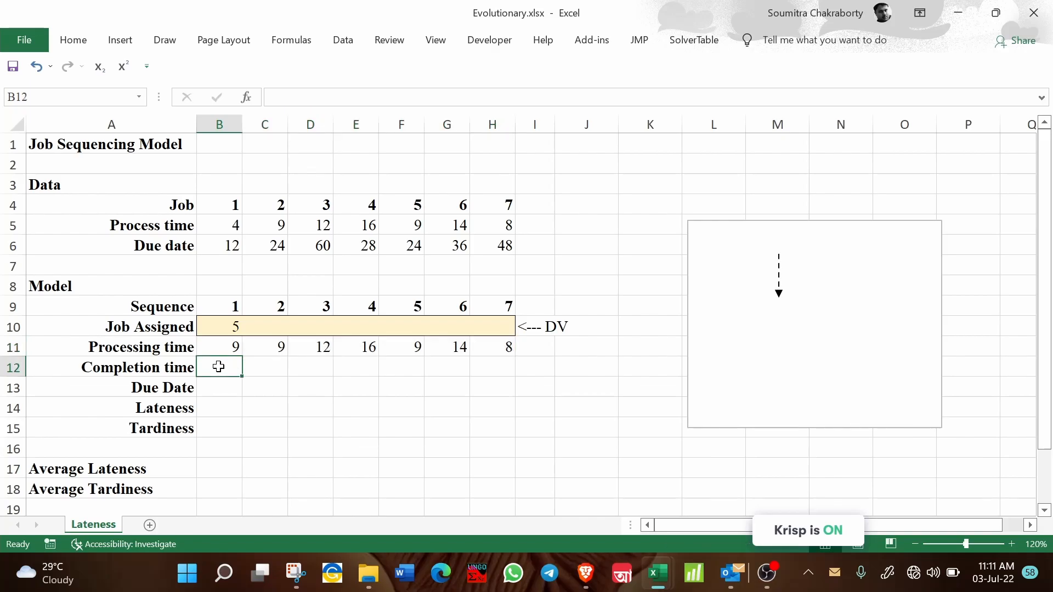
{"action": "left_click", "coordinate": [232, 323]}
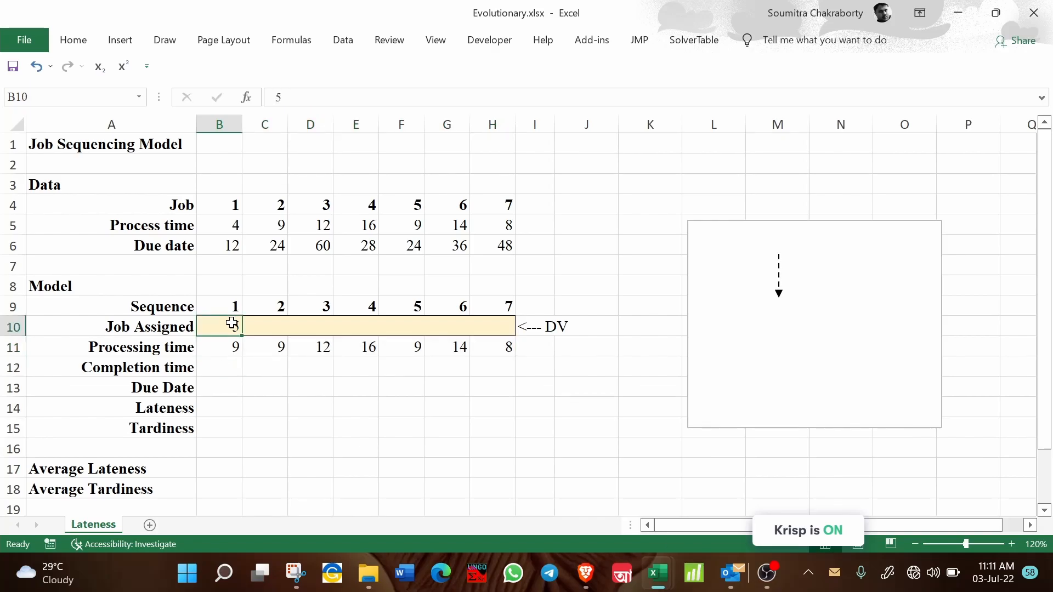
{"action": "key", "text": "Delete"}
Enter =0+B11 in B12 to calculate the completion time of the first job in the sequence
{"action": "left_click", "coordinate": [229, 370]}
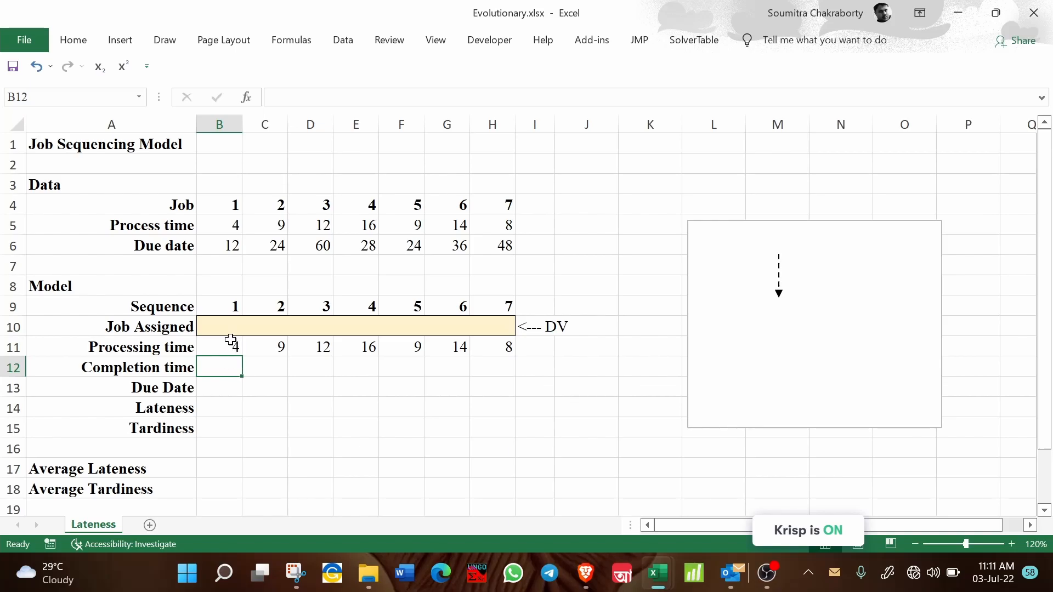
{"action": "type", "text": "=0"}
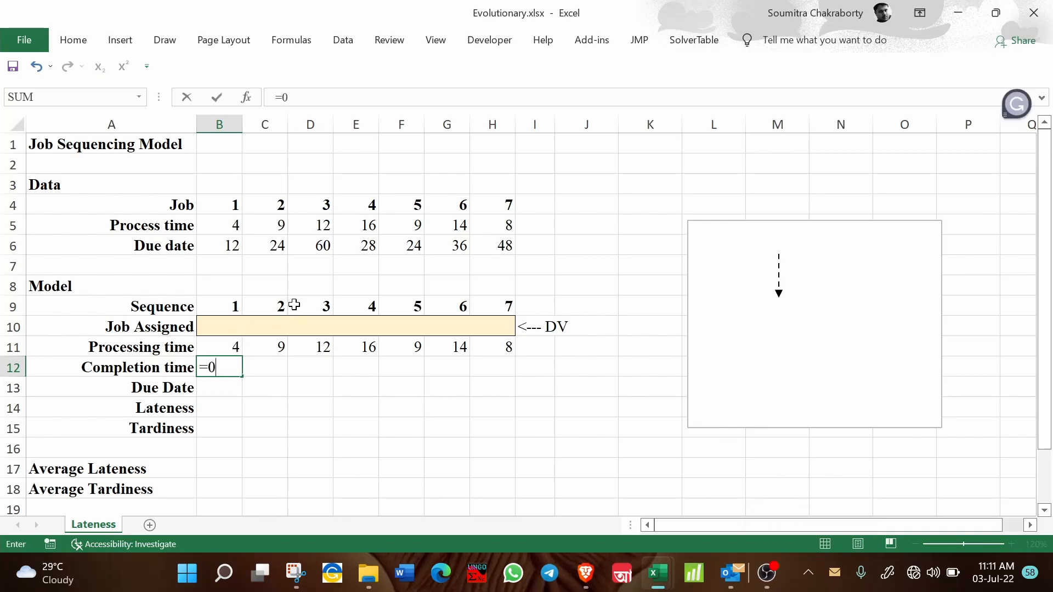
{"action": "type", "text": "+"}
{"action": "left_click", "coordinate": [234, 346]}
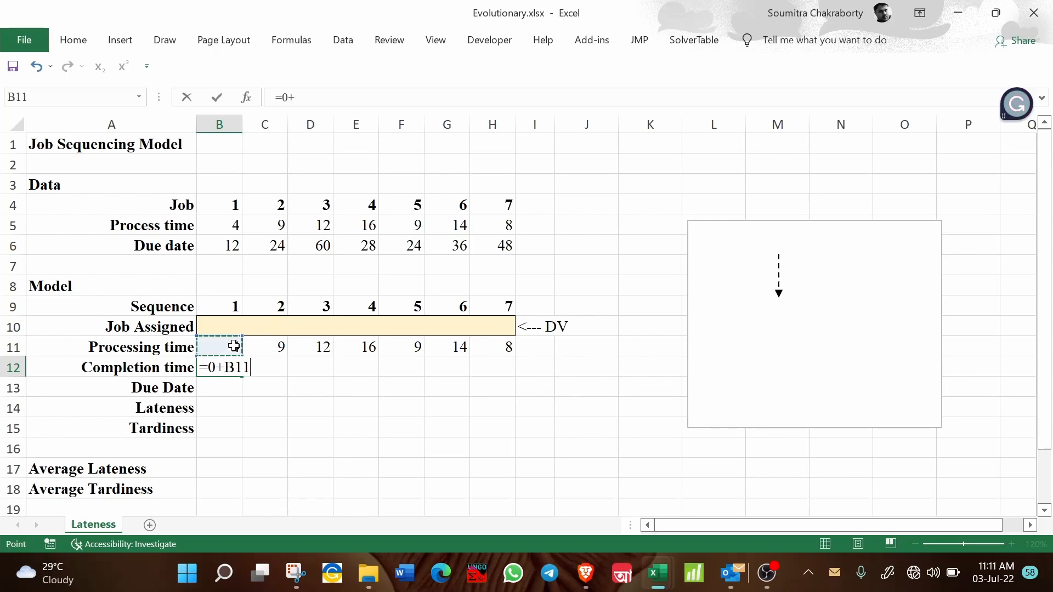
{"action": "key", "text": "Return"}
Enter =B12+C11 in C12 for the second completion time and fill the formula across to H12
{"action": "left_click", "coordinate": [268, 364]}
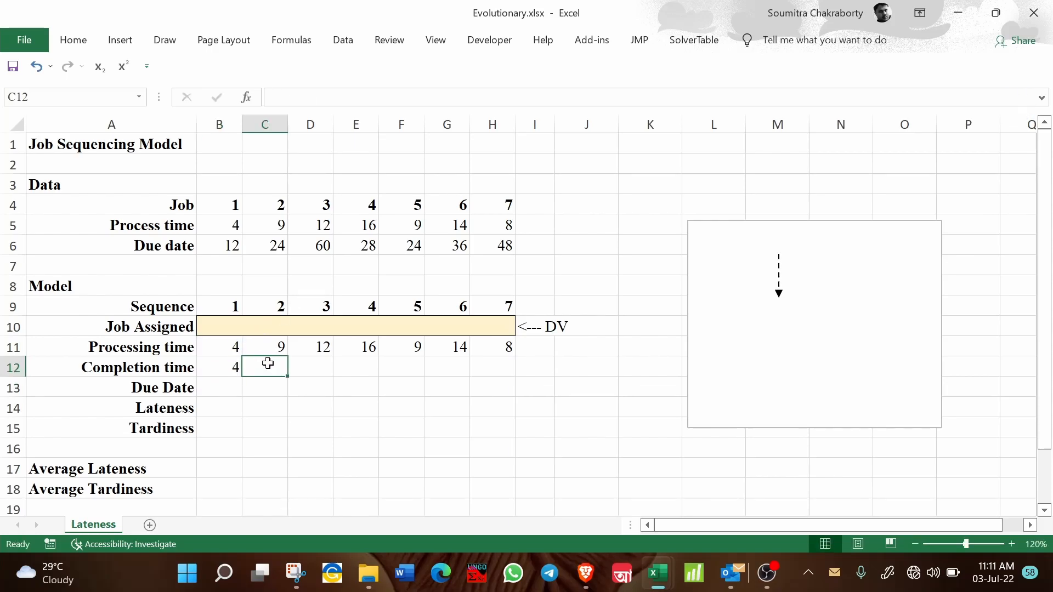
{"action": "type", "text": "="}
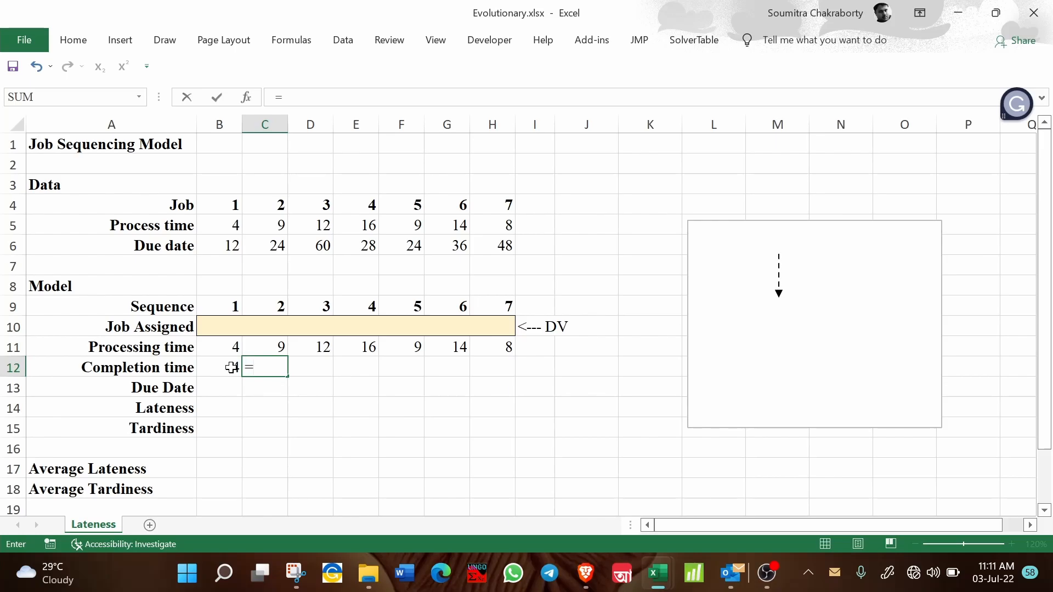
{"action": "left_click", "coordinate": [231, 368]}
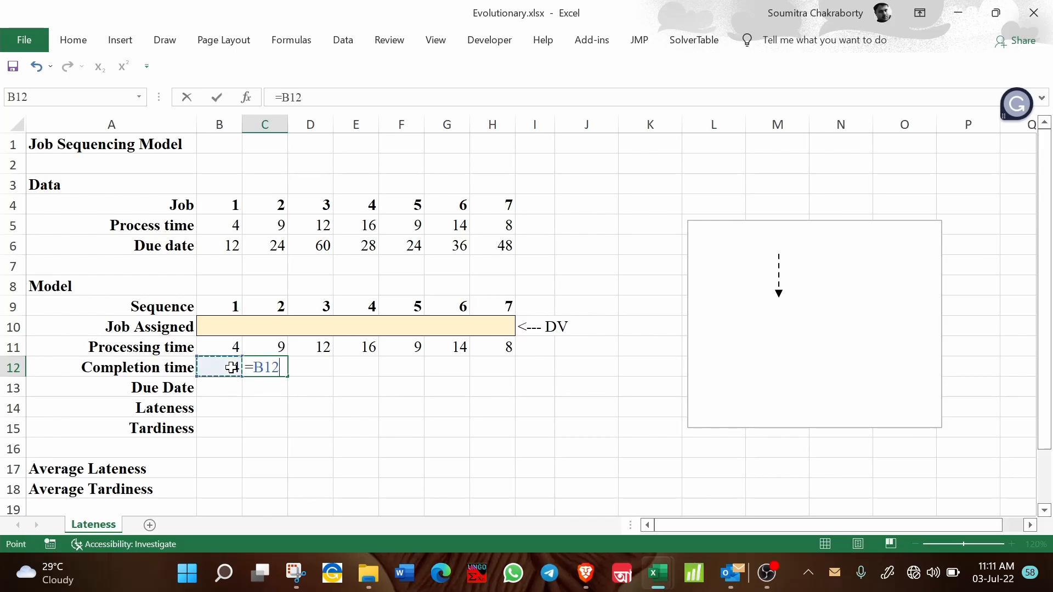
{"action": "type", "text": "+"}
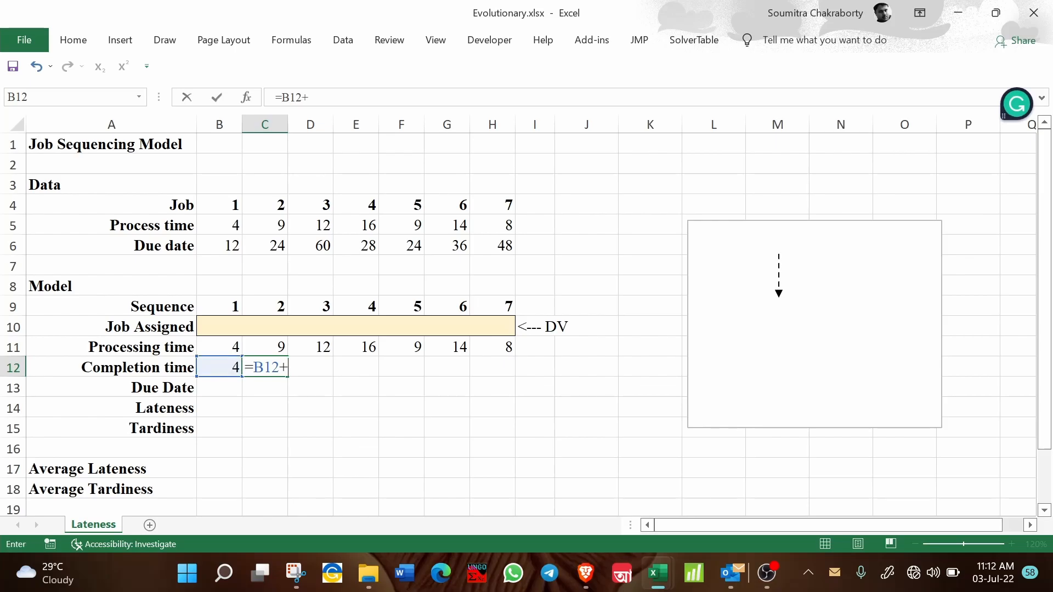
{"action": "left_click", "coordinate": [266, 348]}
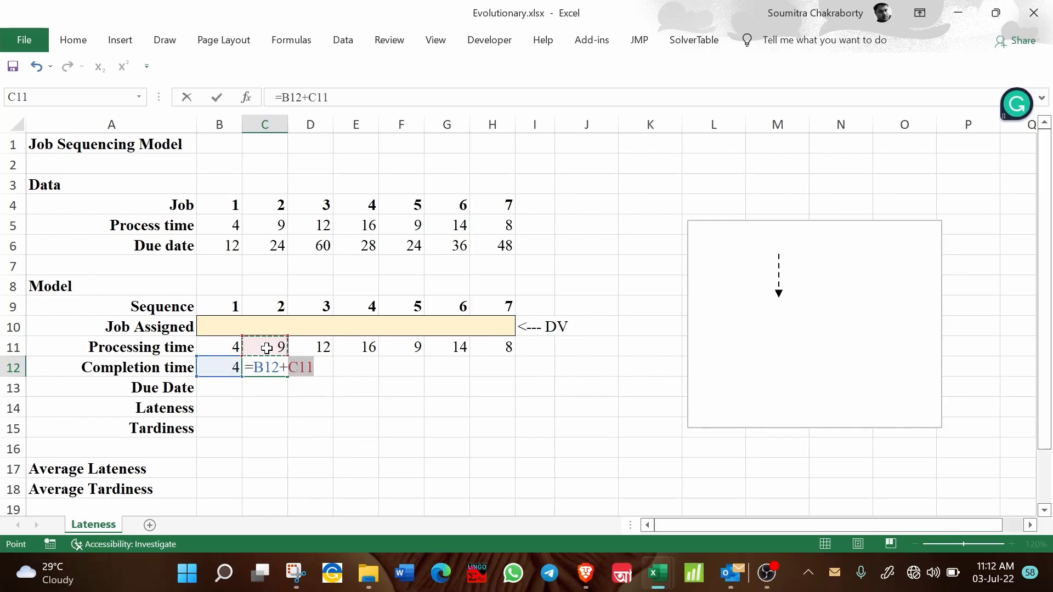
{"action": "key", "text": "ctrl+Return"}
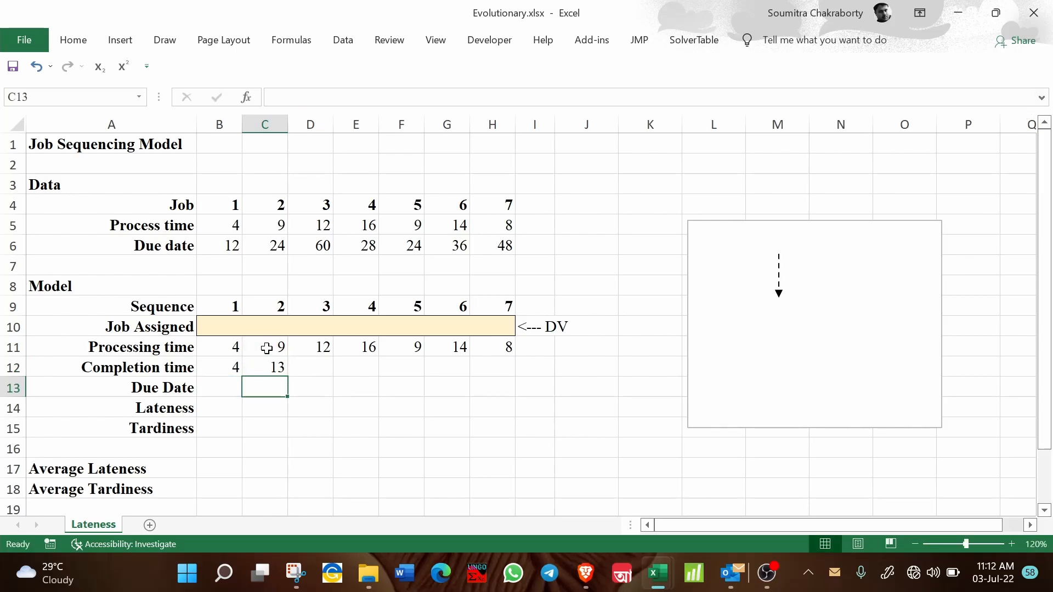
{"action": "left_click", "coordinate": [281, 367]}
{"action": "left_click_drag", "start_coordinate": [287, 374], "coordinate": [521, 377]}
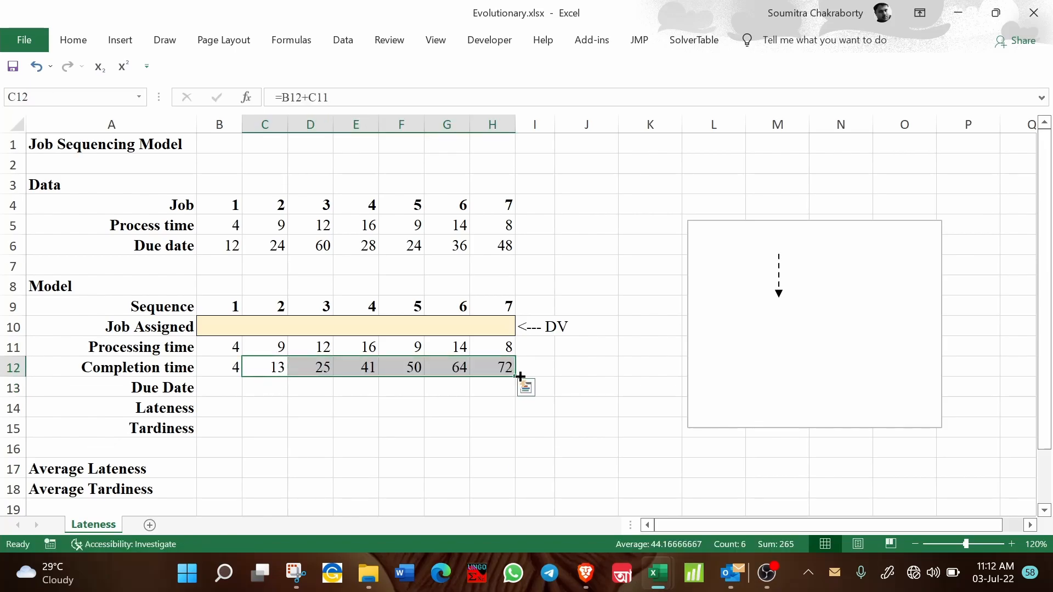
Copy the INDEX formula text from B11 into the first Due Date cell, B13, keeping its references unchanged
{"action": "left_click", "coordinate": [228, 391]}
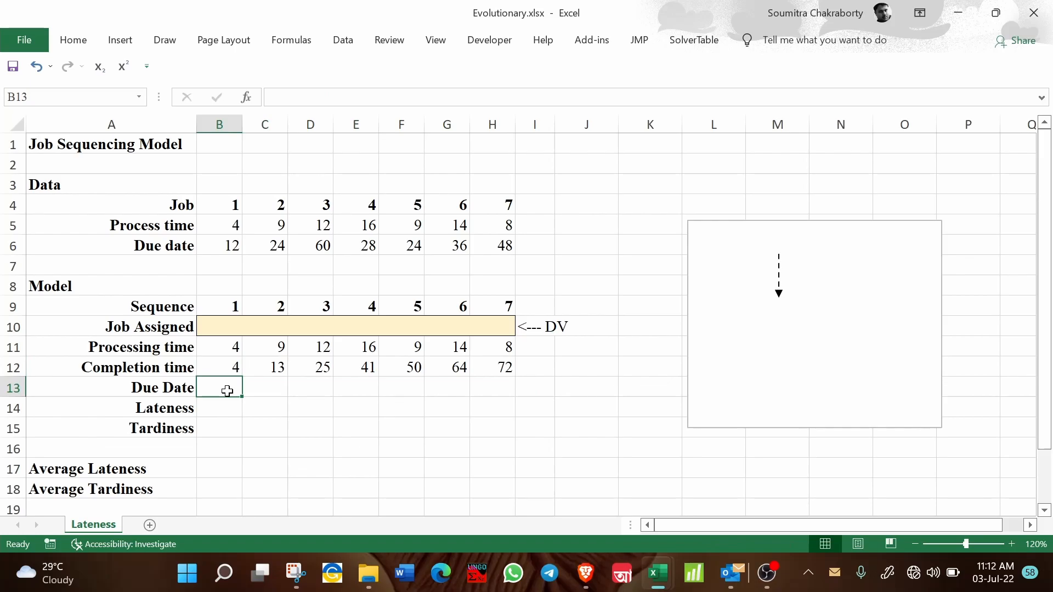
{"action": "left_click", "coordinate": [233, 347]}
{"action": "left_click_drag", "start_coordinate": [275, 97], "coordinate": [415, 97]}
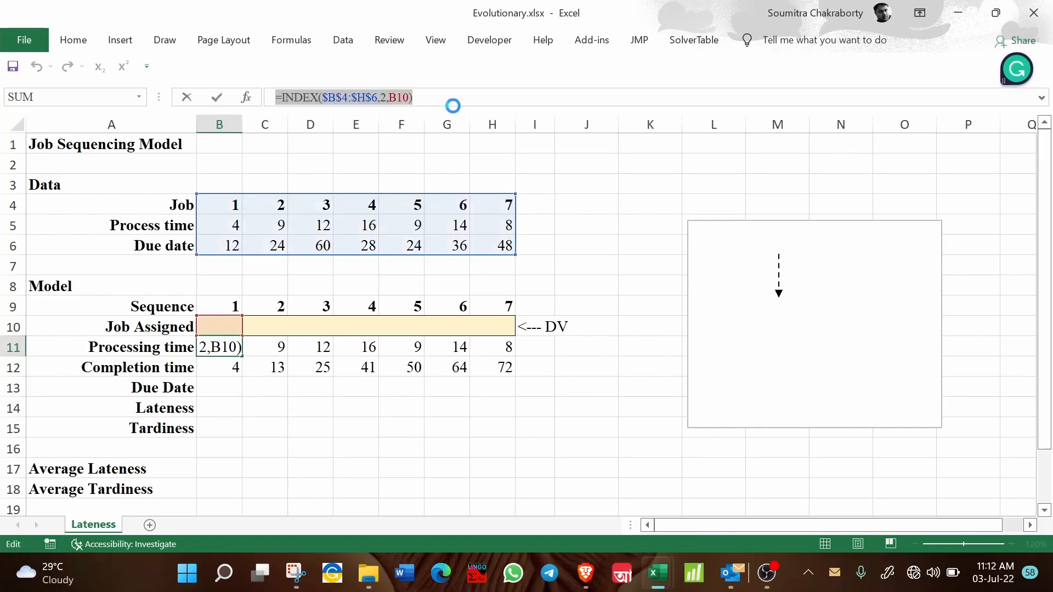
{"action": "key", "text": "Return"}
{"action": "key", "text": "Return"}
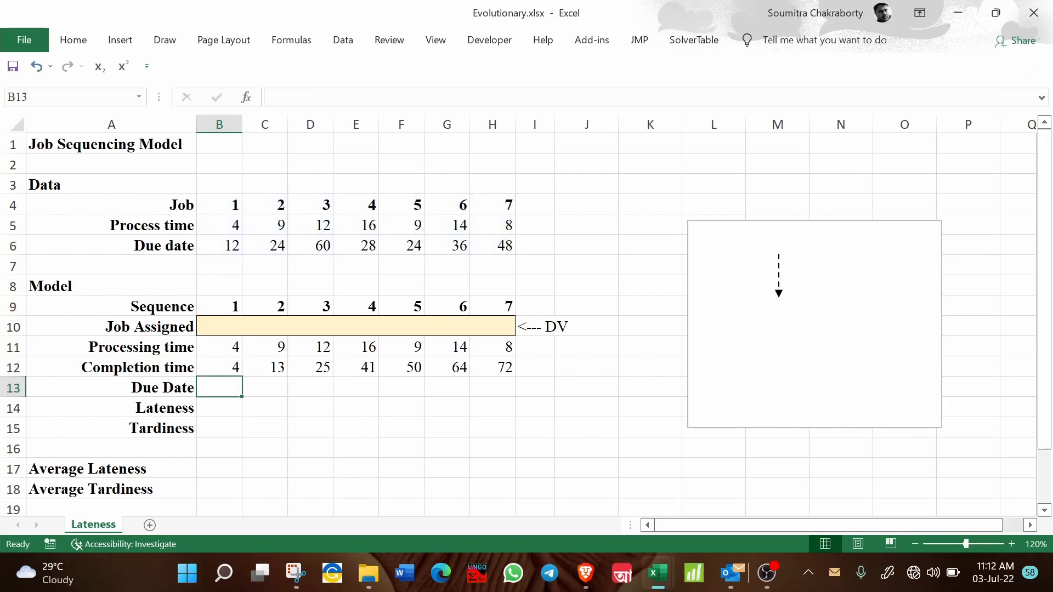
{"action": "key", "text": "ctrl+v"}
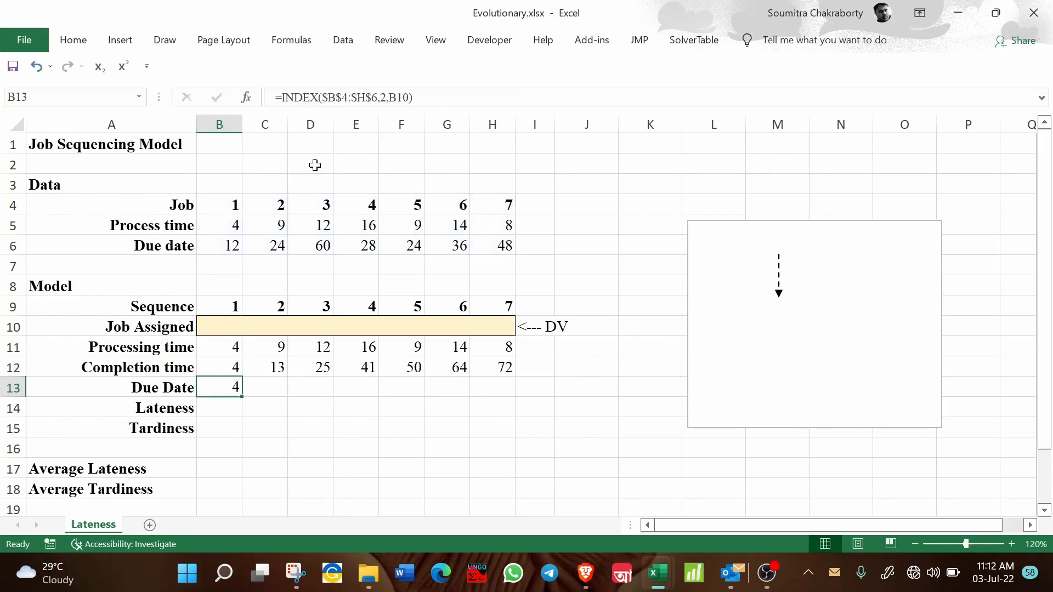
Change the row number in B13's INDEX formula to 3 and fill the due date formula across to H13
{"action": "double_click", "coordinate": [230, 384]}
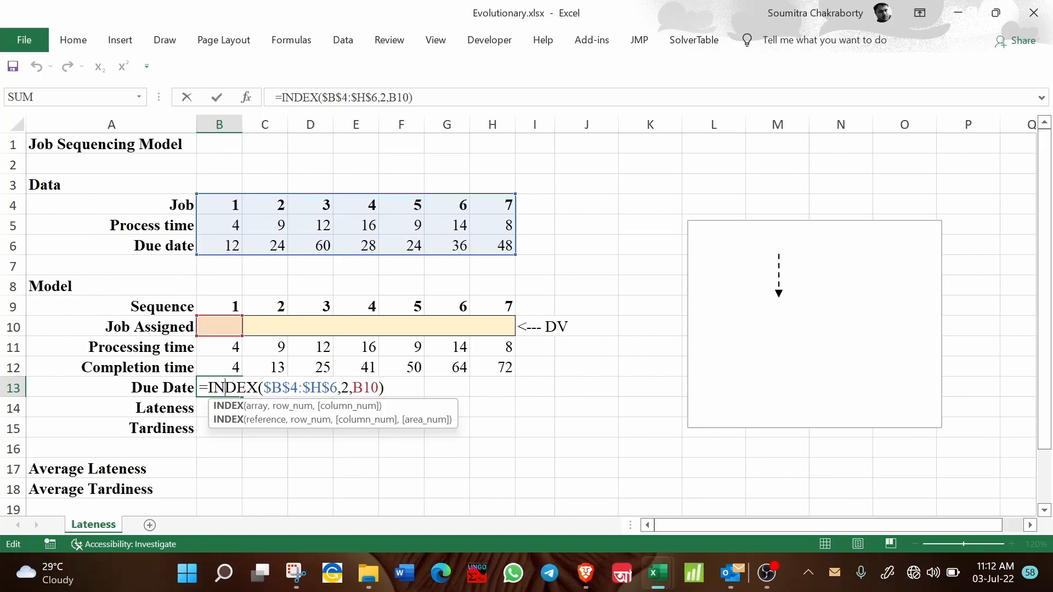
{"action": "left_click", "coordinate": [316, 94]}
{"action": "key", "text": "ctrl+a"}
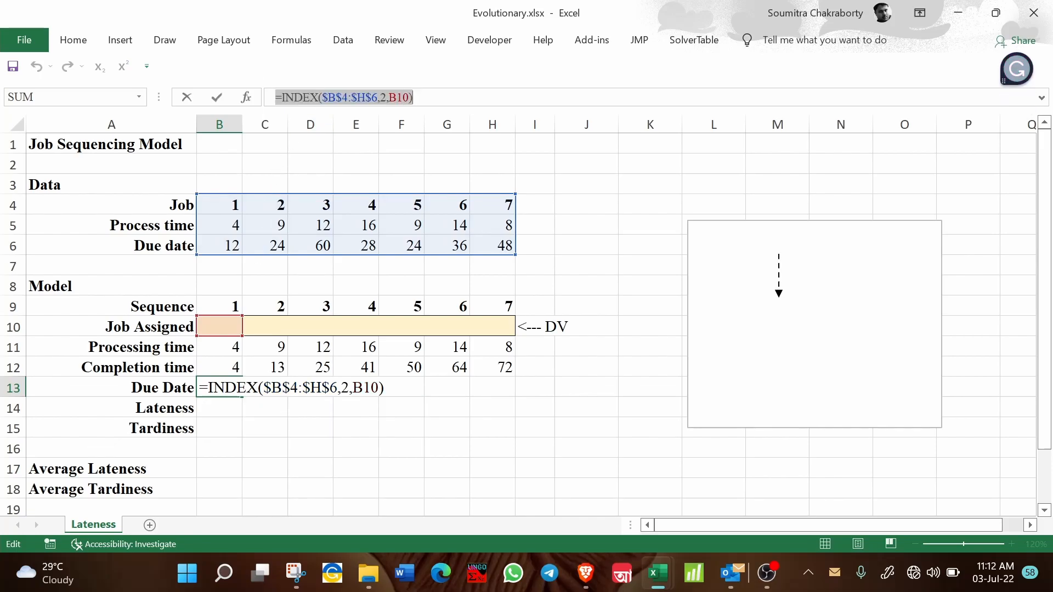
{"action": "double_click", "coordinate": [383, 97]}
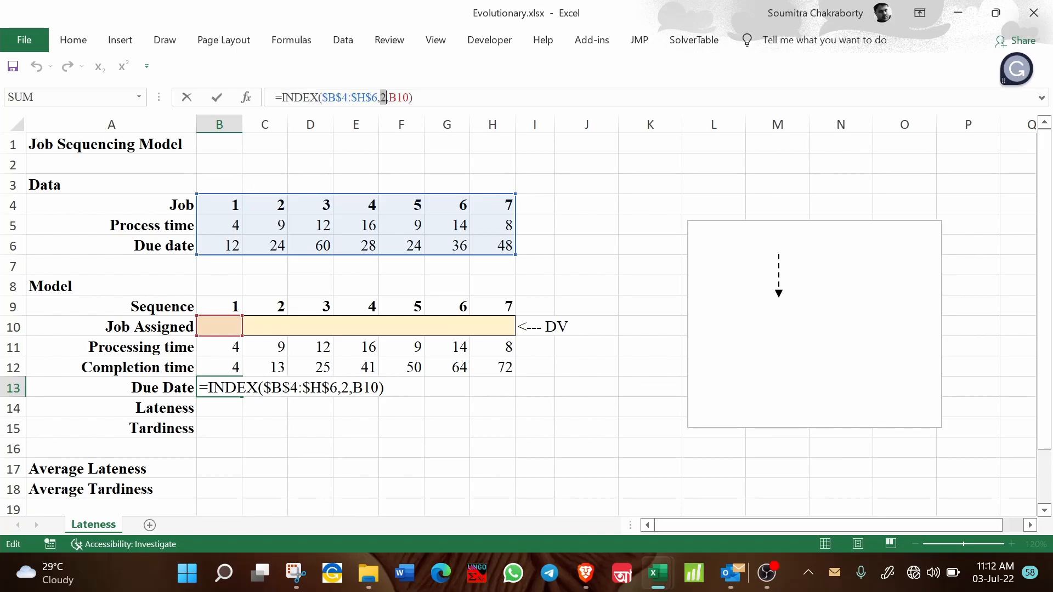
{"action": "type", "text": "3"}
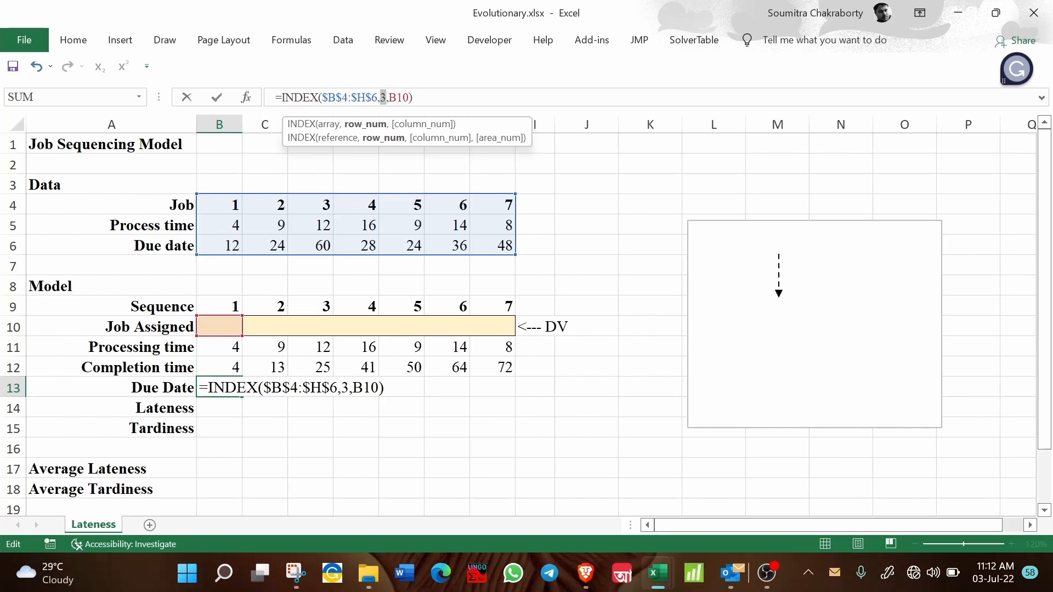
{"action": "key", "text": "Return"}
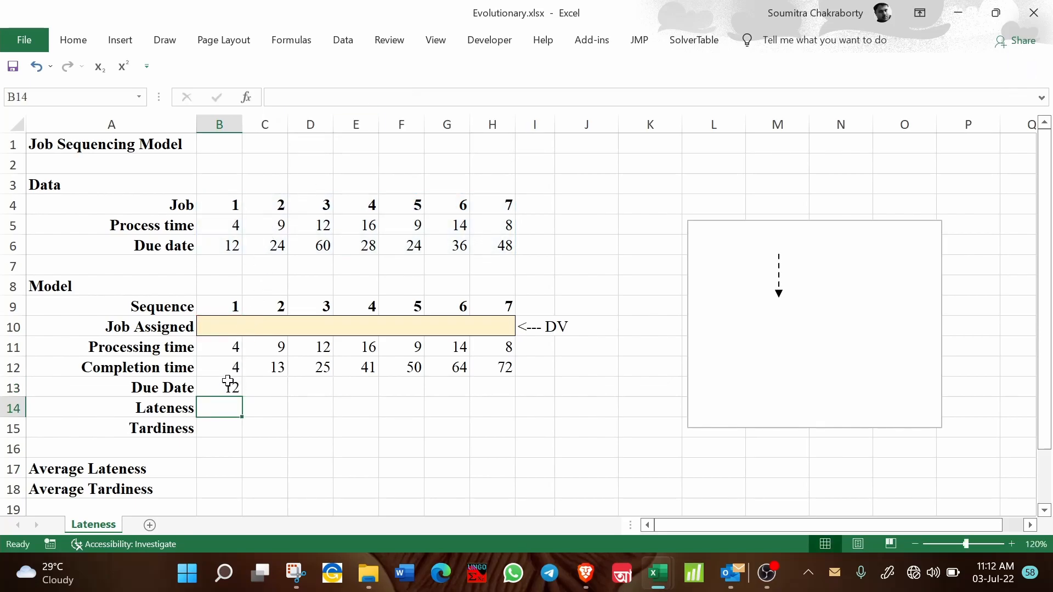
{"action": "left_click", "coordinate": [229, 382]}
{"action": "left_click_drag", "start_coordinate": [241, 397], "coordinate": [511, 409]}
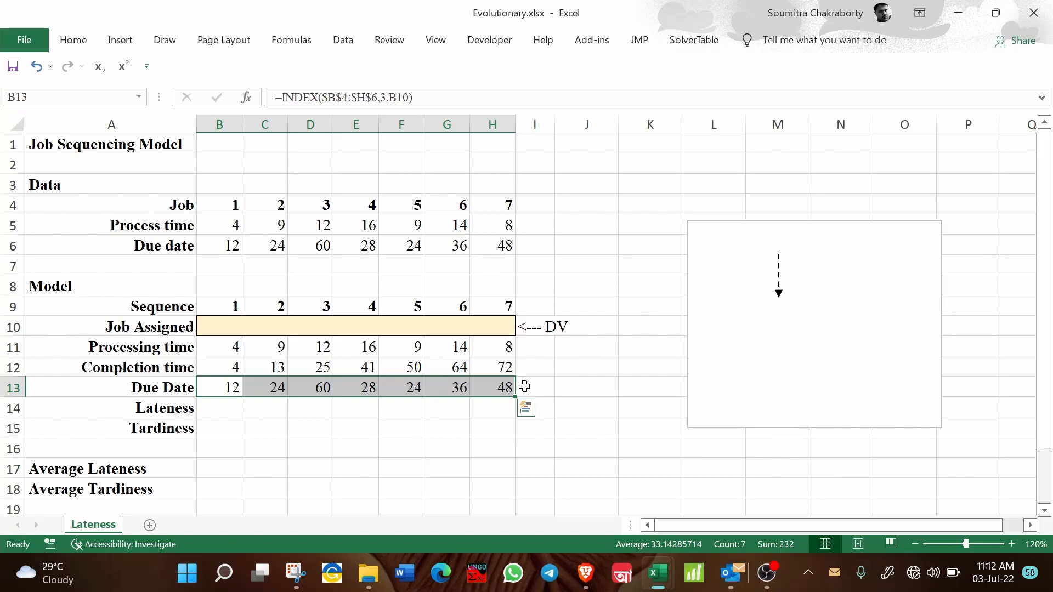
Enter =B12-B13 in B14 to calculate lateness and fill the formula across to H14
{"action": "left_click", "coordinate": [232, 411]}
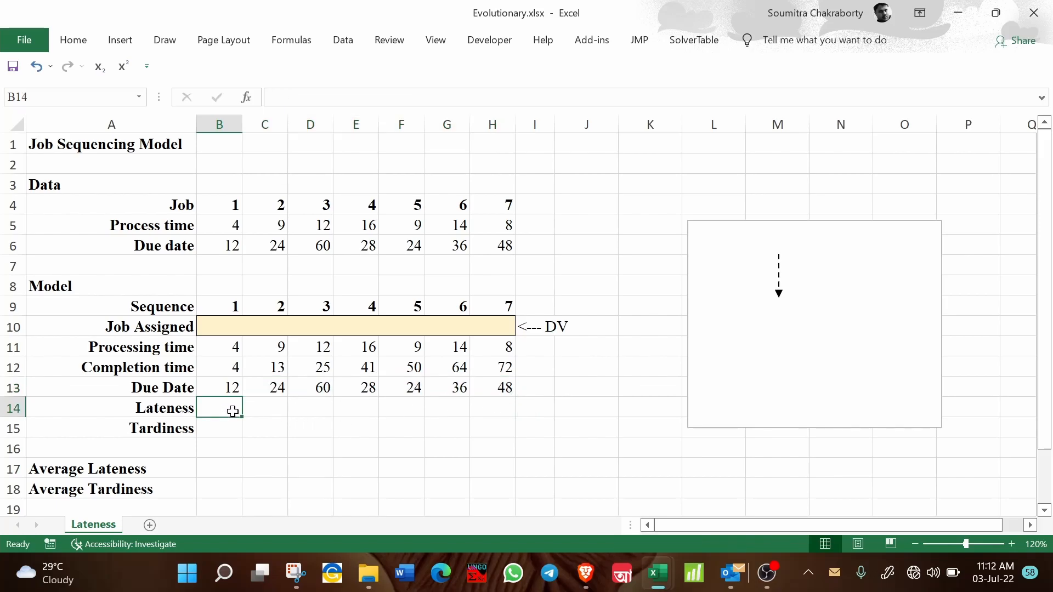
{"action": "type", "text": "="}
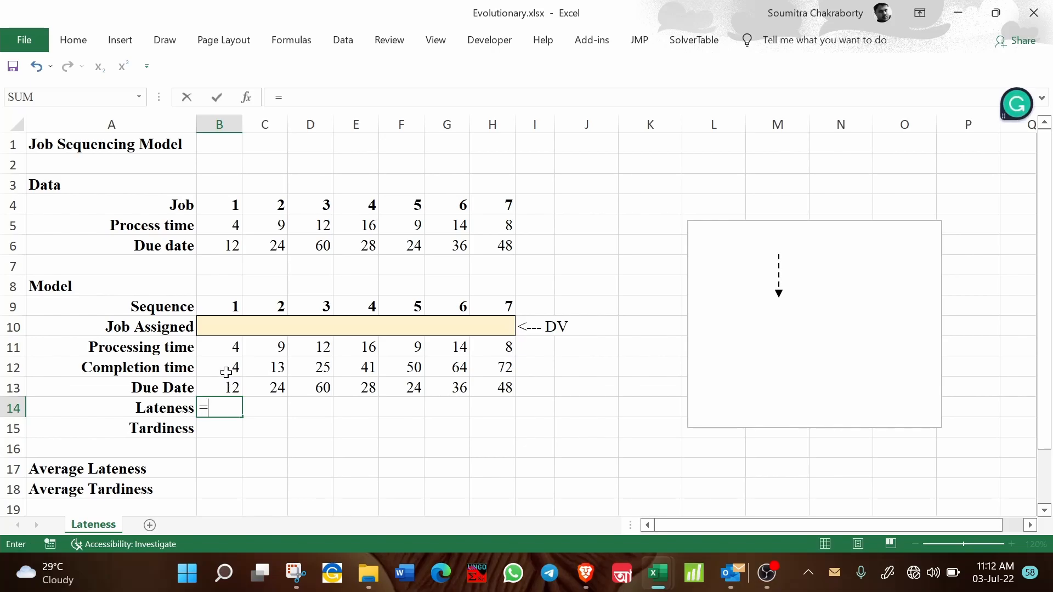
{"action": "left_click", "coordinate": [226, 372]}
{"action": "type", "text": "-"}
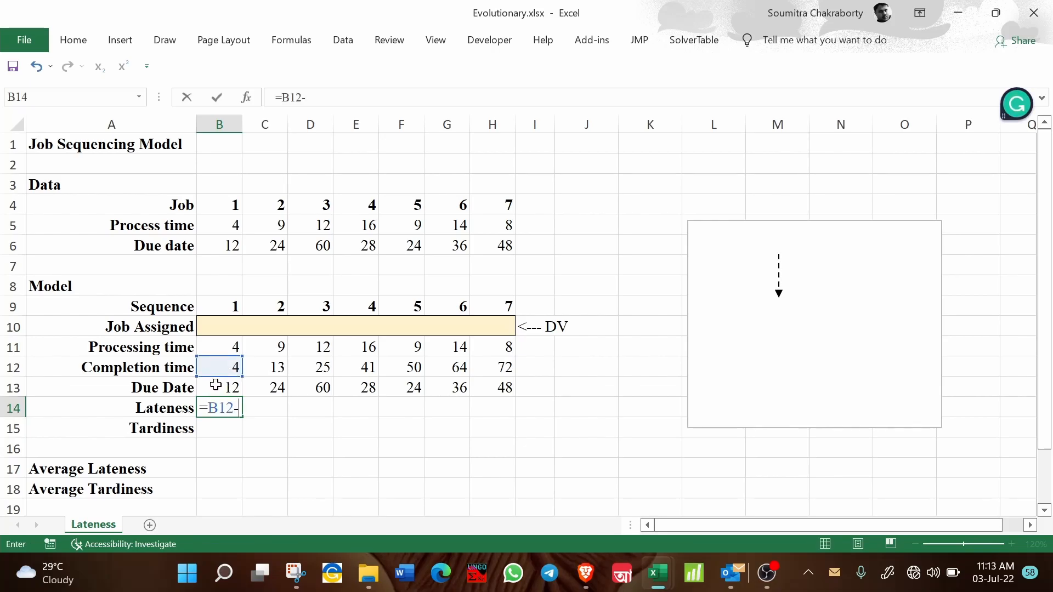
{"action": "left_click", "coordinate": [215, 386]}
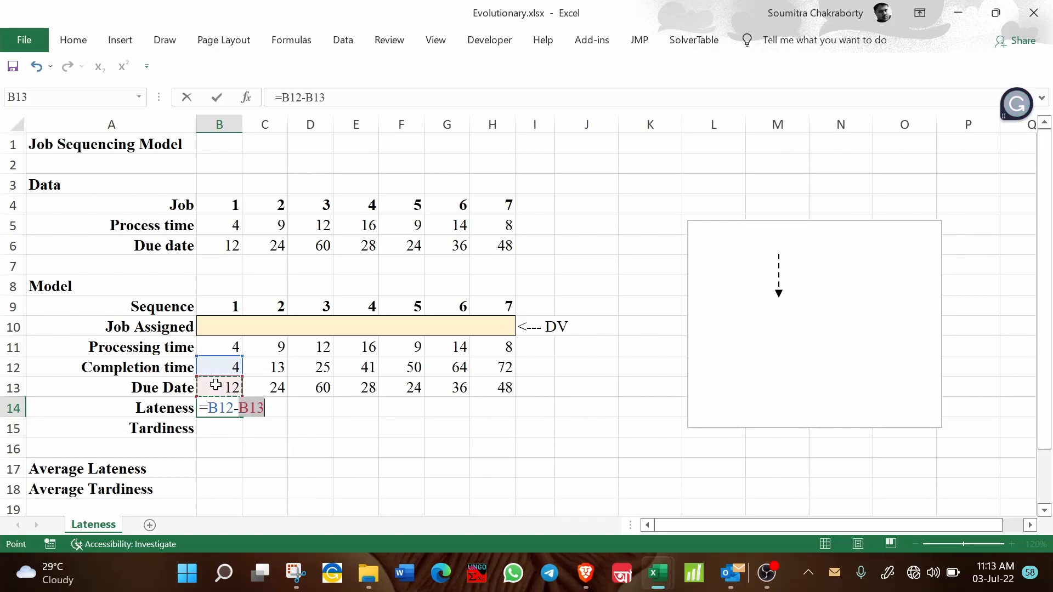
{"action": "key", "text": "Return"}
{"action": "left_click", "coordinate": [234, 407]}
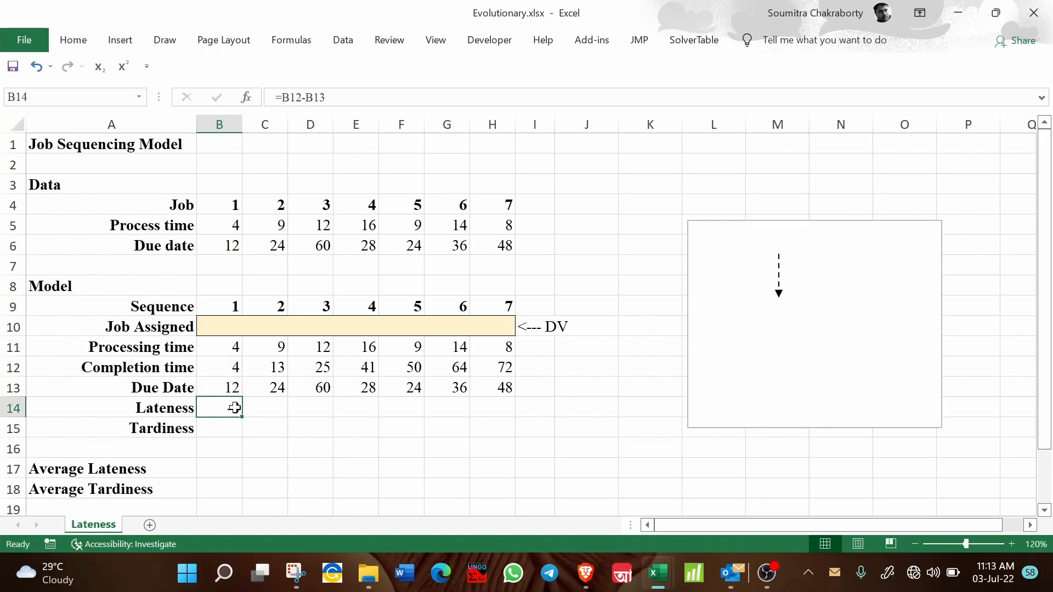
{"action": "left_click_drag", "start_coordinate": [242, 417], "coordinate": [530, 429]}
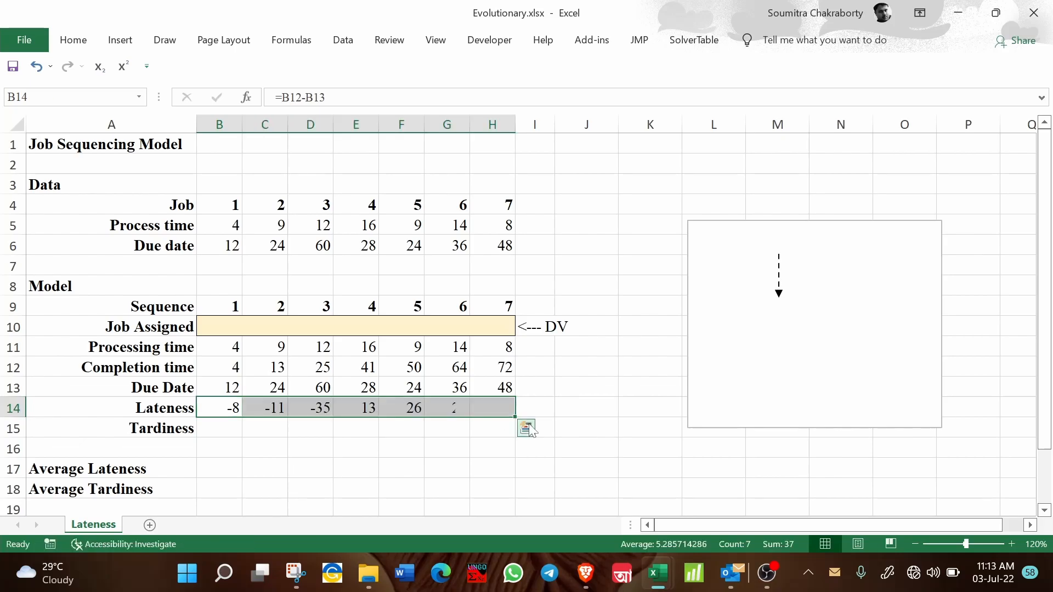
Enter =MAX(0,B14) in B15 to calculate tardiness and fill the formula across to H15
{"action": "left_click", "coordinate": [222, 424]}
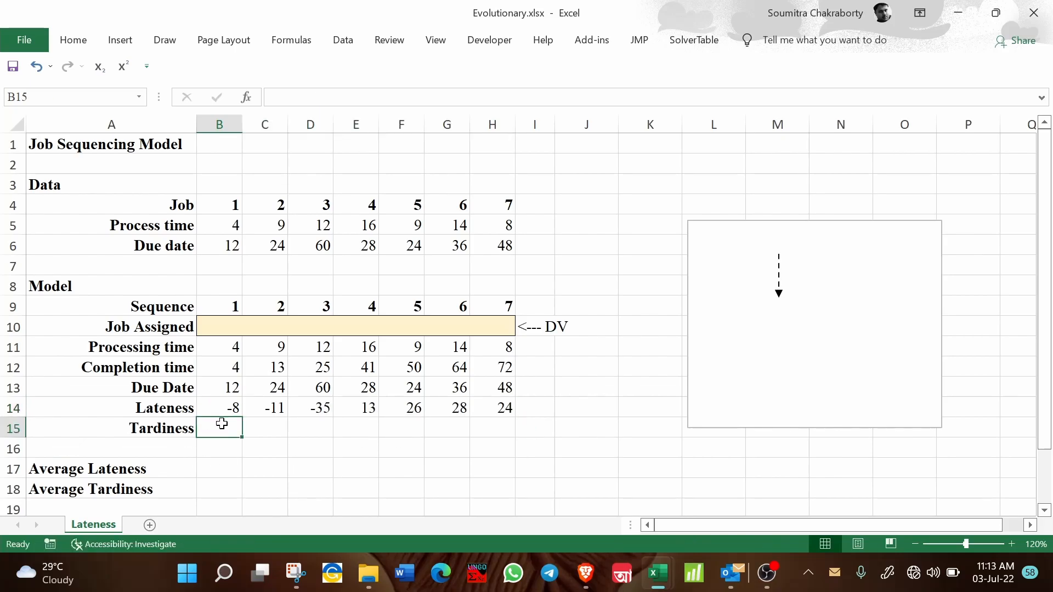
{"action": "type", "text": "="}
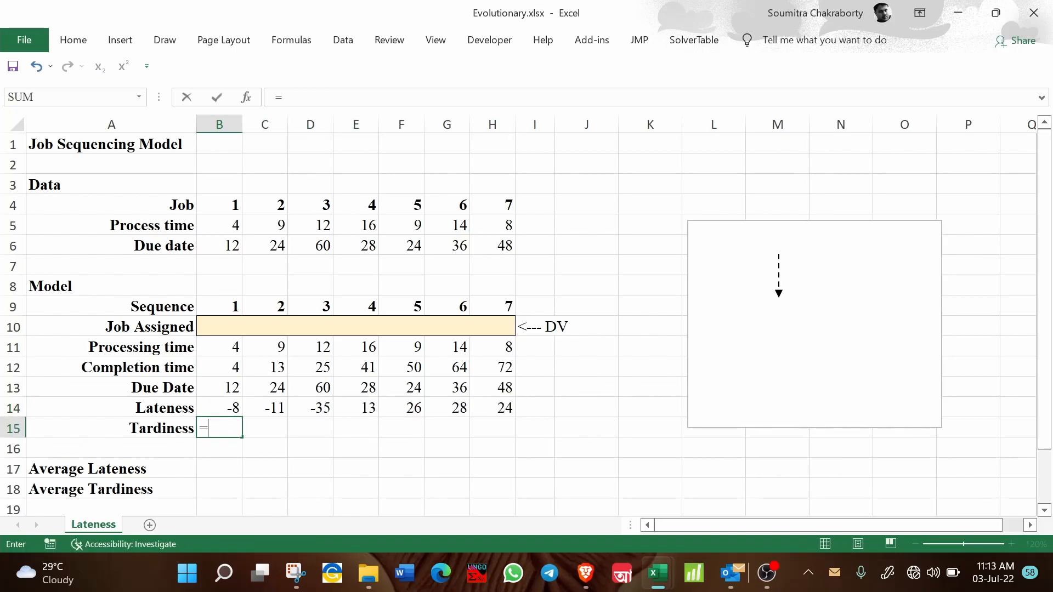
{"action": "type", "text": "max(0,"}
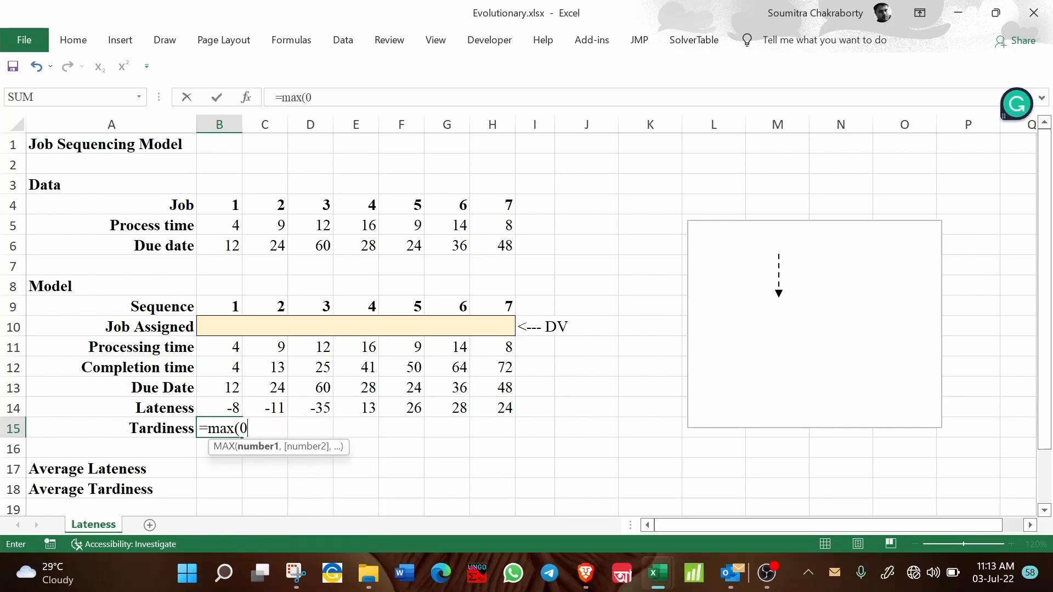
{"action": "left_click", "coordinate": [229, 408]}
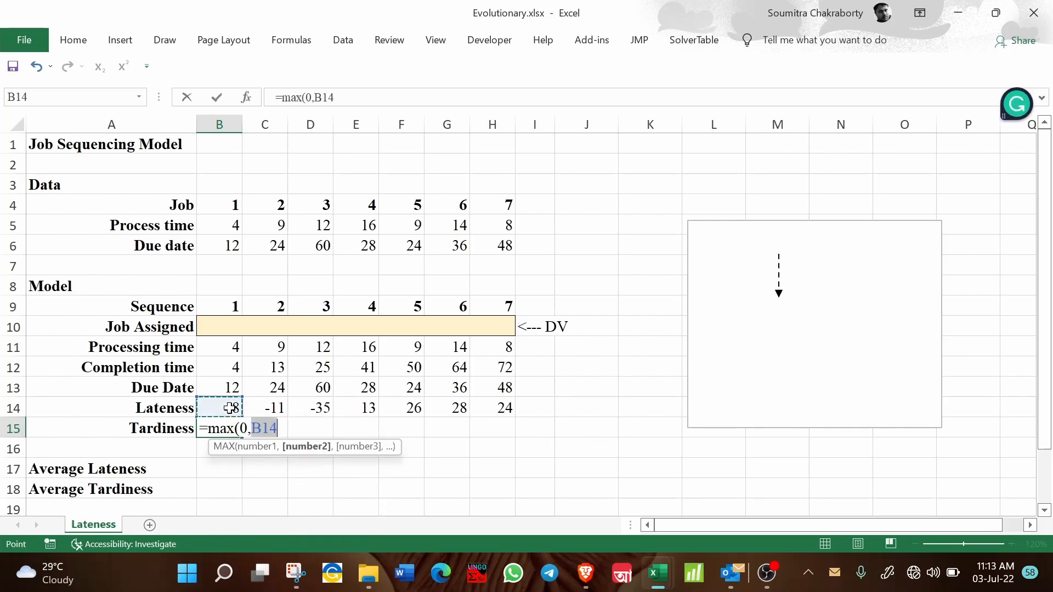
{"action": "type", "text": ")"}
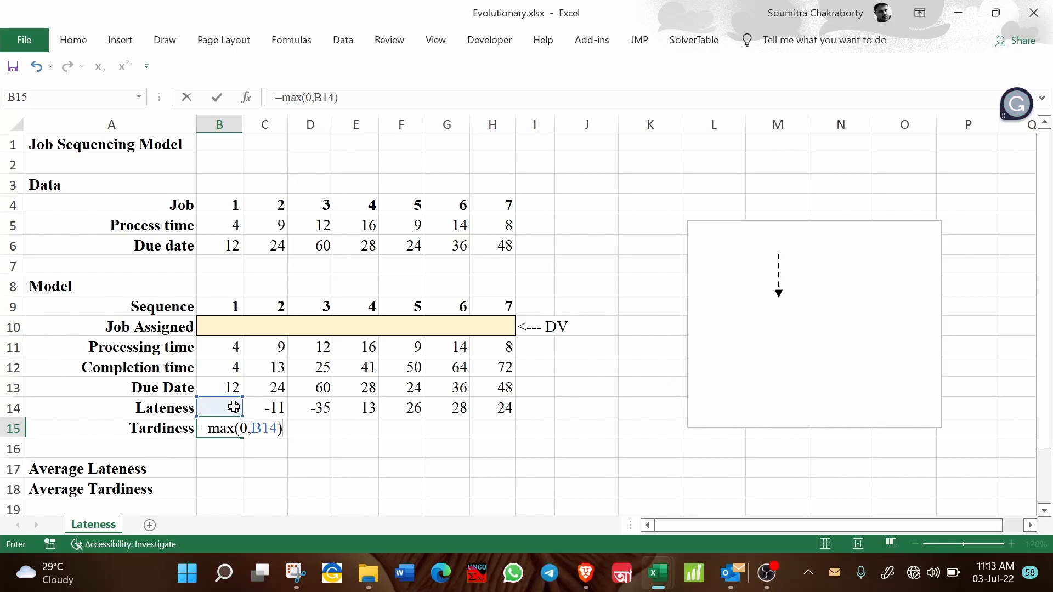
{"action": "key", "text": "Return"}
{"action": "left_click", "coordinate": [230, 429]}
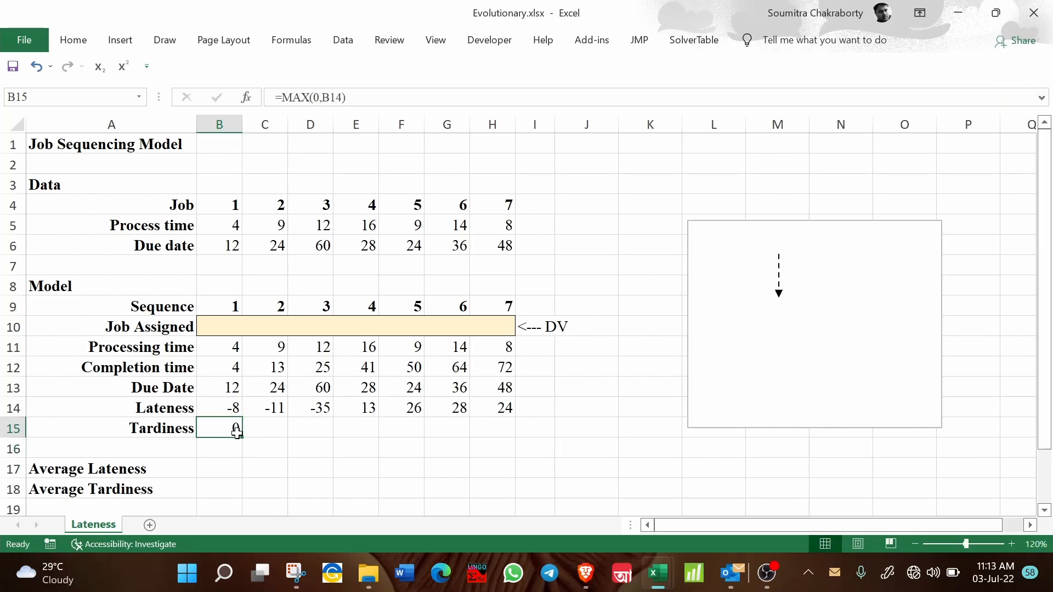
{"action": "left_click_drag", "start_coordinate": [243, 438], "coordinate": [512, 442]}
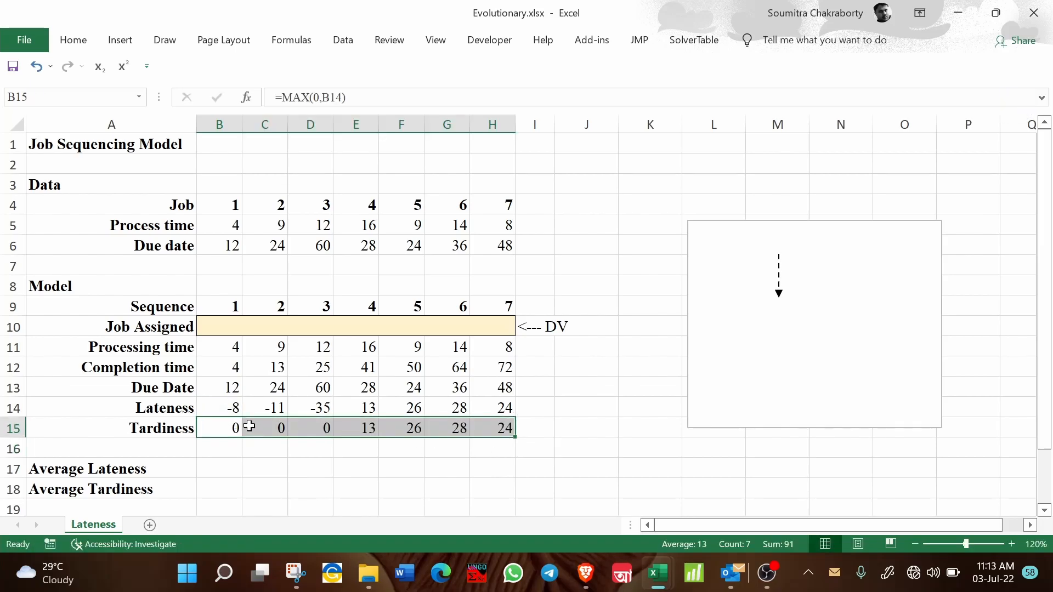
{"action": "left_click", "coordinate": [330, 425]}
{"action": "left_click", "coordinate": [223, 427], "text": "shift"}
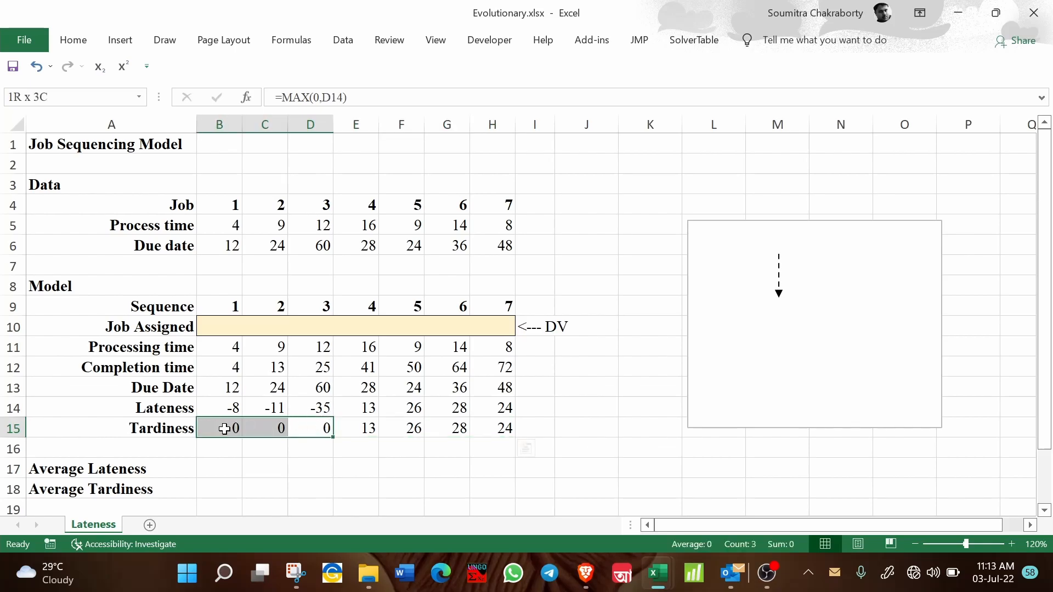
{"action": "left_click_drag", "start_coordinate": [353, 406], "coordinate": [511, 407]}
{"action": "left_click_drag", "start_coordinate": [357, 426], "coordinate": [484, 431]}
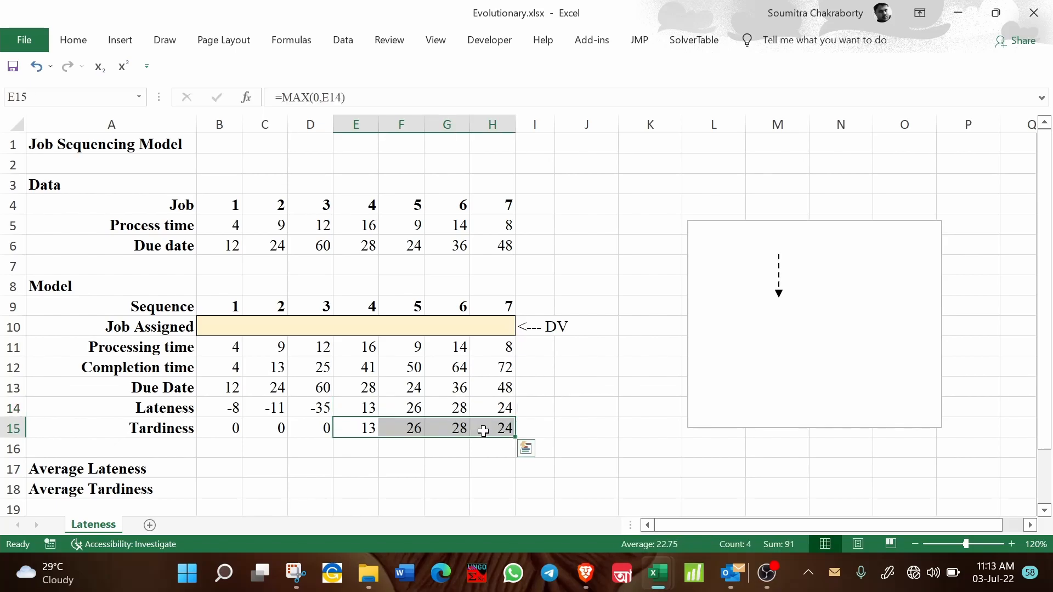
{"action": "left_click", "coordinate": [603, 427]}
Enter =AVERAGE(B14:H14) in B17 to calculate the average lateness
{"action": "left_click", "coordinate": [211, 467]}
{"action": "double_click", "coordinate": [214, 475]}
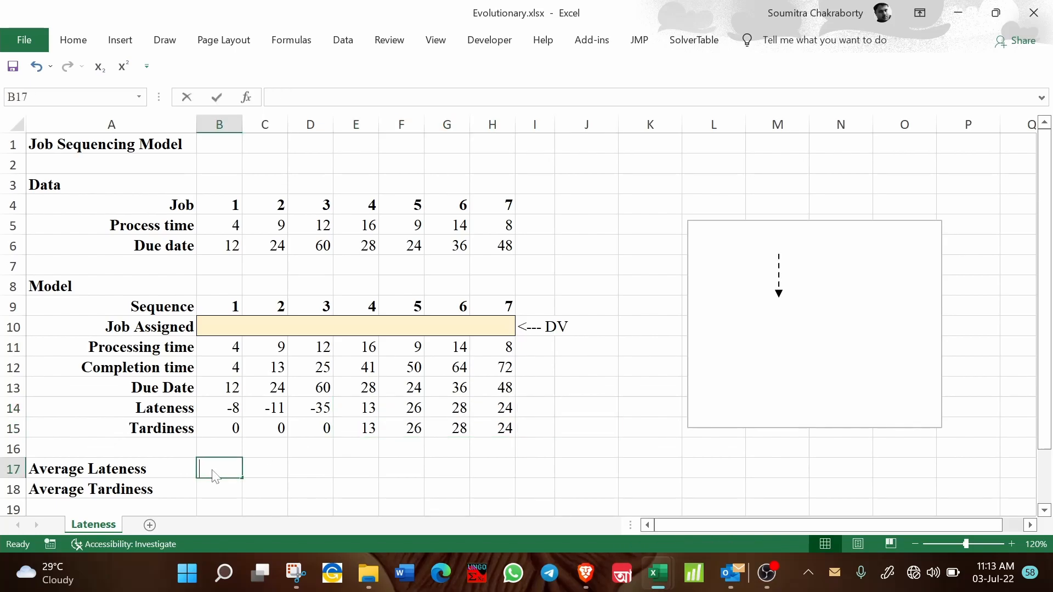
{"action": "type", "text": "=ave"}
{"action": "key", "text": "Tab"}
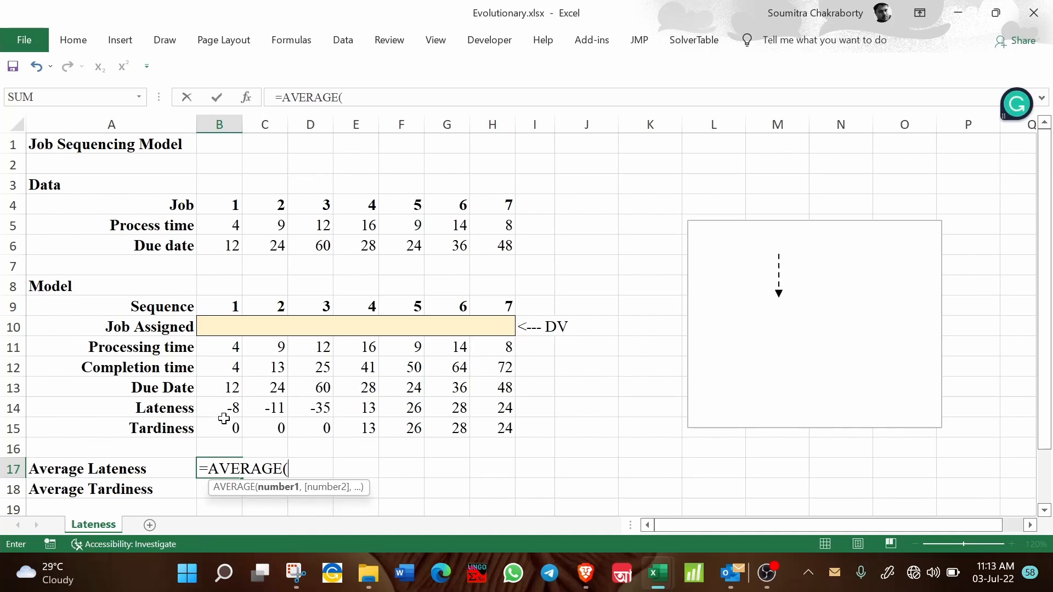
{"action": "left_click_drag", "start_coordinate": [229, 411], "coordinate": [488, 408]}
{"action": "type", "text": ")"}
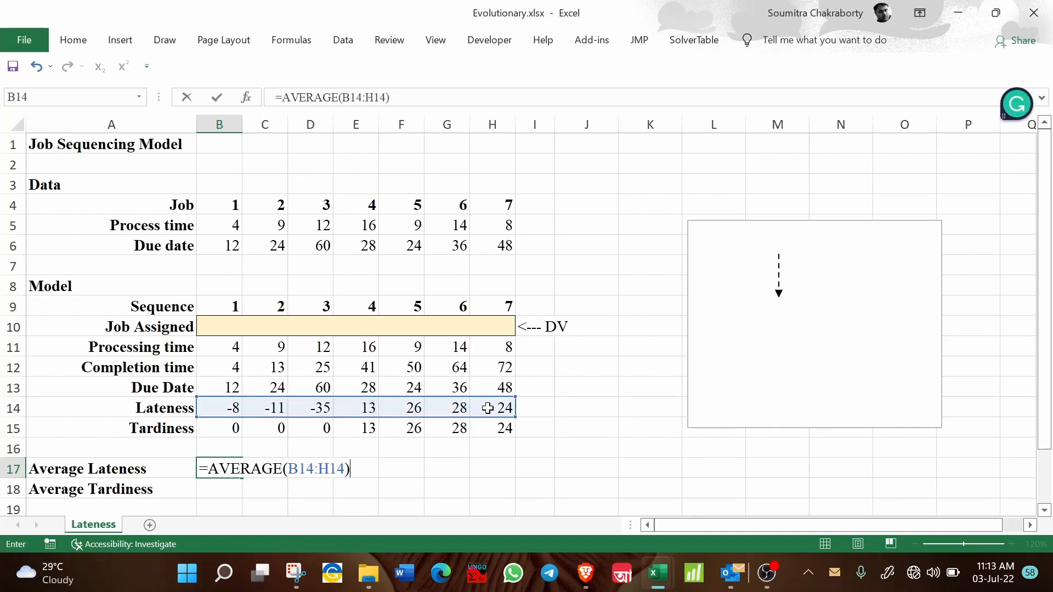
{"action": "key", "text": "ctrl+Return"}
Enter =AVERAGE(B15:H15) in B18 to calculate the average tardiness
{"action": "key", "text": "Down"}
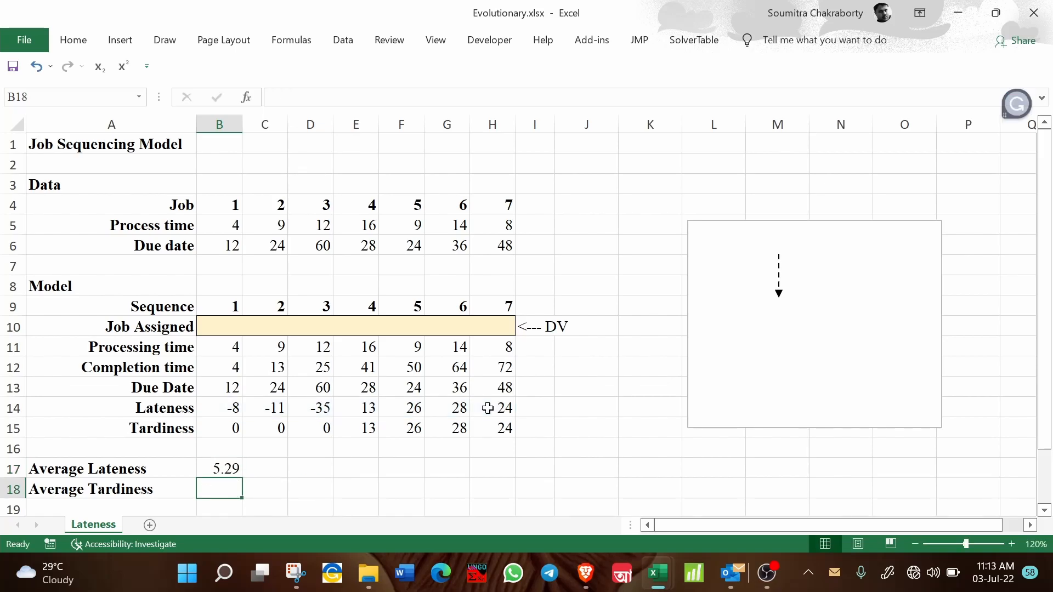
{"action": "type", "text": "=aver"}
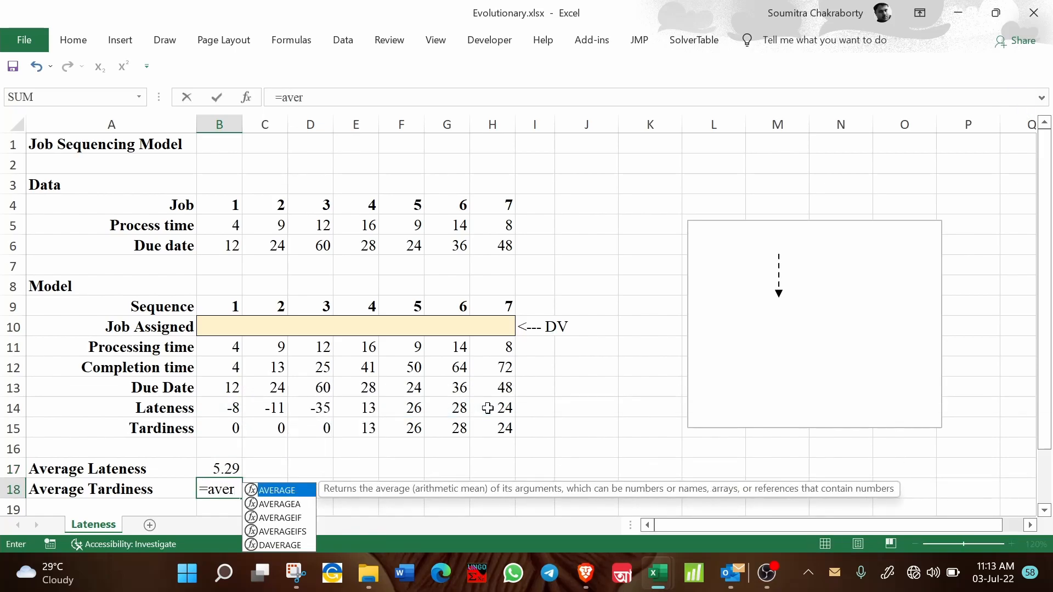
{"action": "key", "text": "Tab"}
{"action": "left_click_drag", "start_coordinate": [204, 431], "coordinate": [504, 430]}
{"action": "type", "text": ")"}
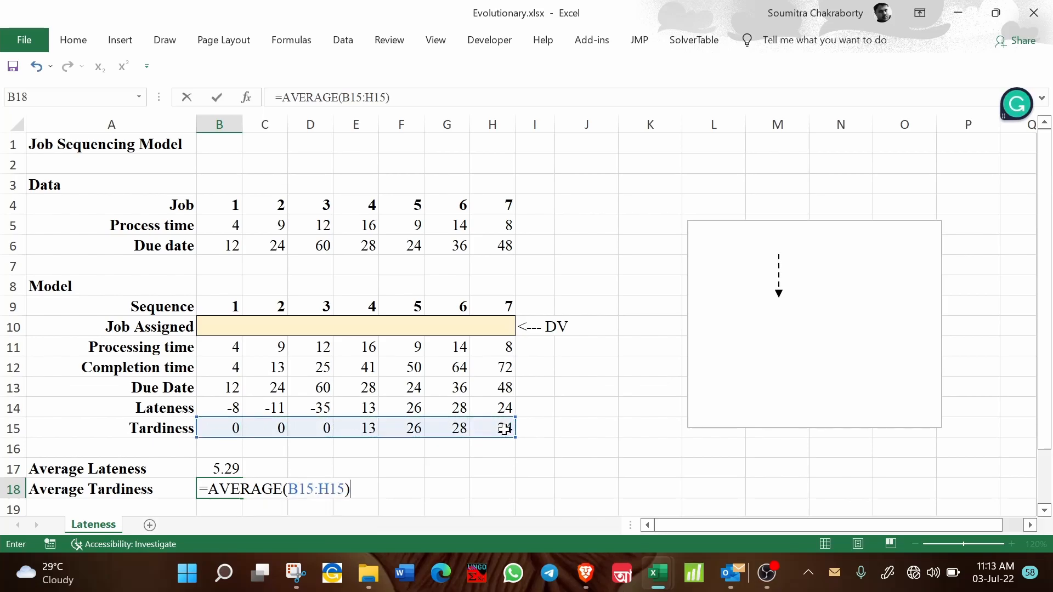
{"action": "key", "text": "Return"}
{"action": "left_click", "coordinate": [690, 466]}
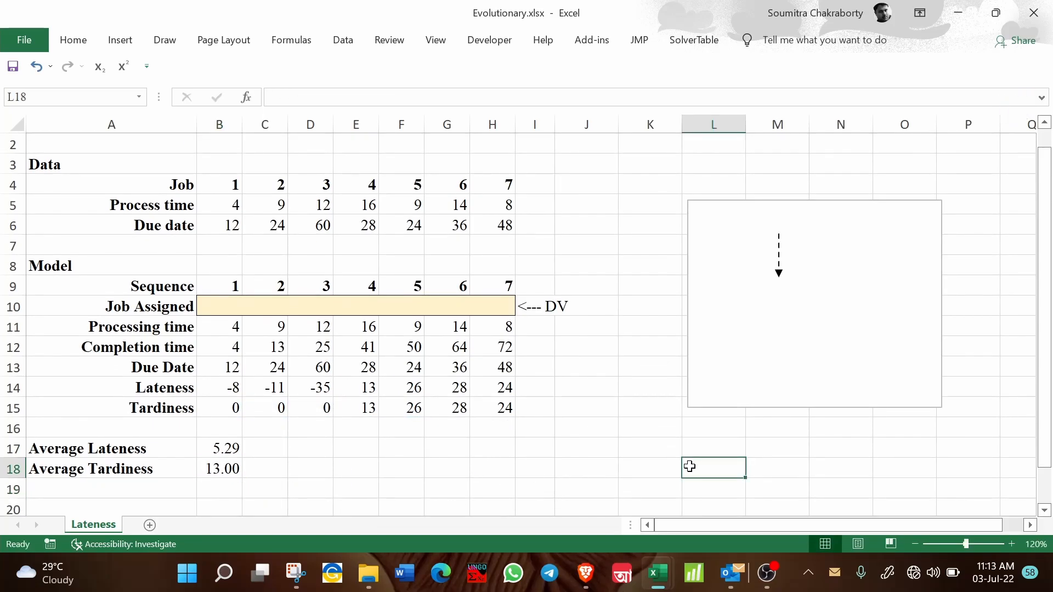
Set the font color of the text box beside the model to Automatic so its hidden note can be read
{"action": "scroll", "coordinate": [690, 466], "scroll_direction": "up", "scroll_amount": 1}
{"action": "left_click", "coordinate": [718, 220]}
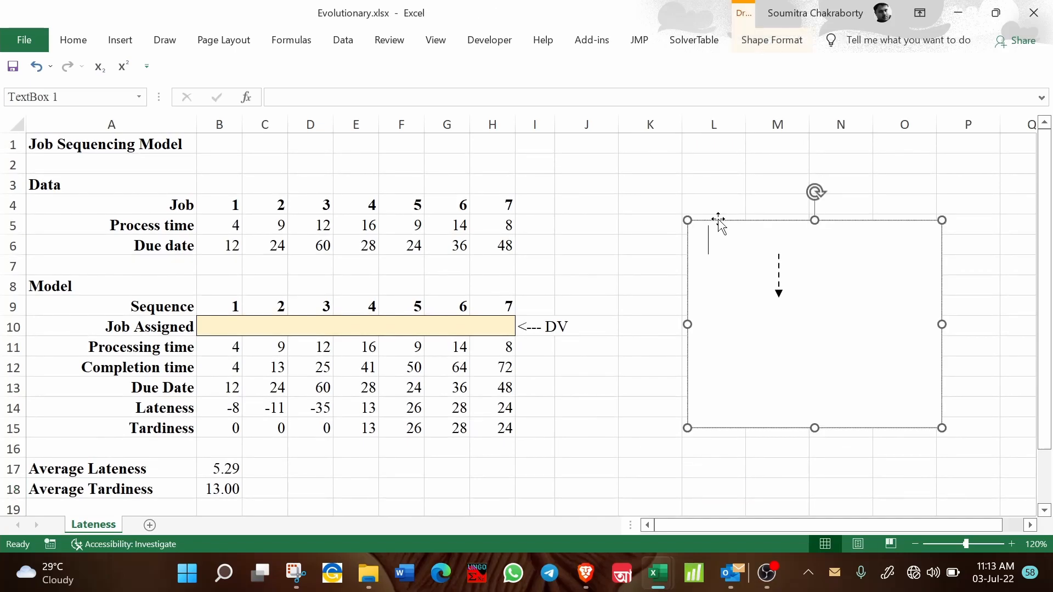
{"action": "left_click", "coordinate": [73, 41]}
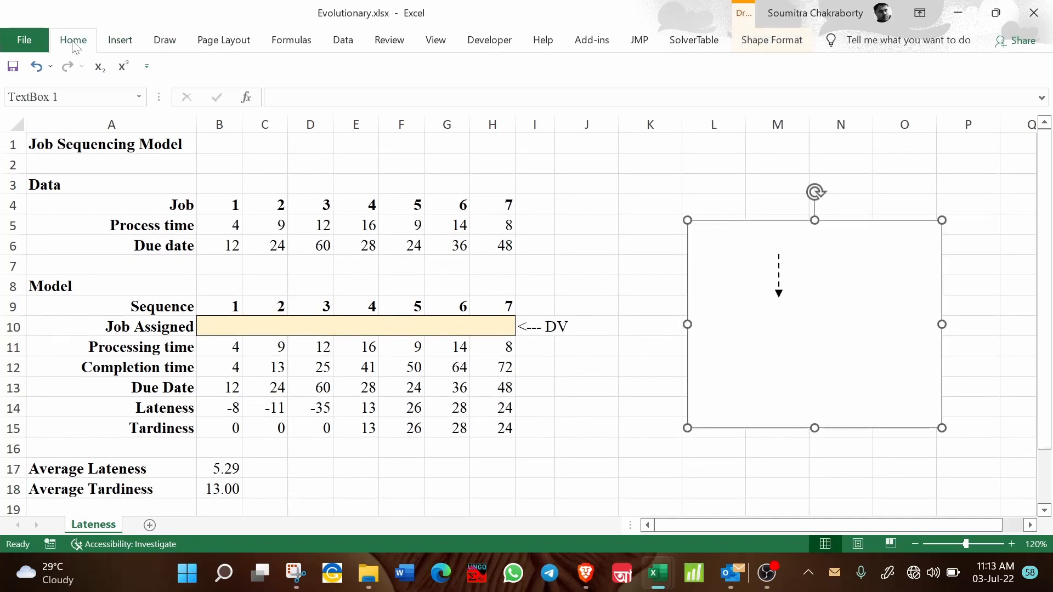
{"action": "left_click", "coordinate": [246, 98]}
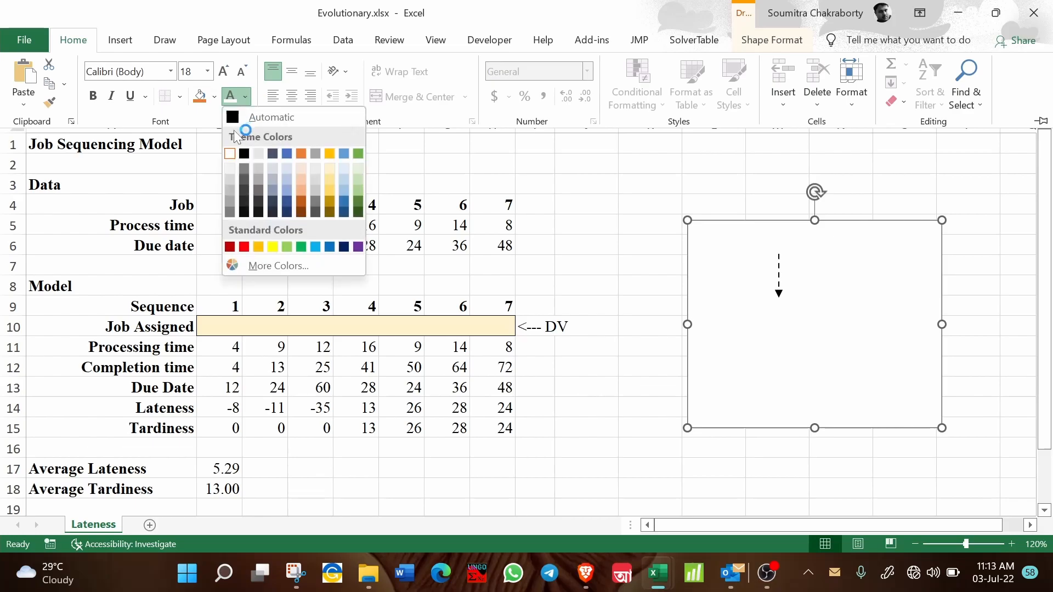
{"action": "left_click", "coordinate": [264, 113]}
{"action": "left_click", "coordinate": [578, 176]}
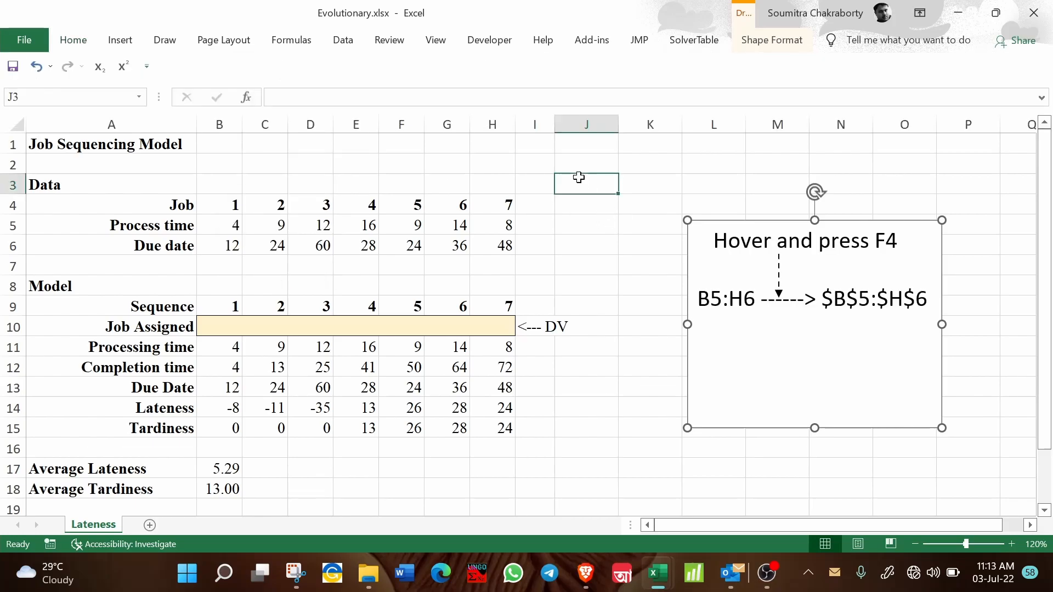
Review B11's INDEX formula and the text box note on converting B5:H6 into the absolute reference $B$5:$H$6
{"action": "left_click", "coordinate": [235, 348]}
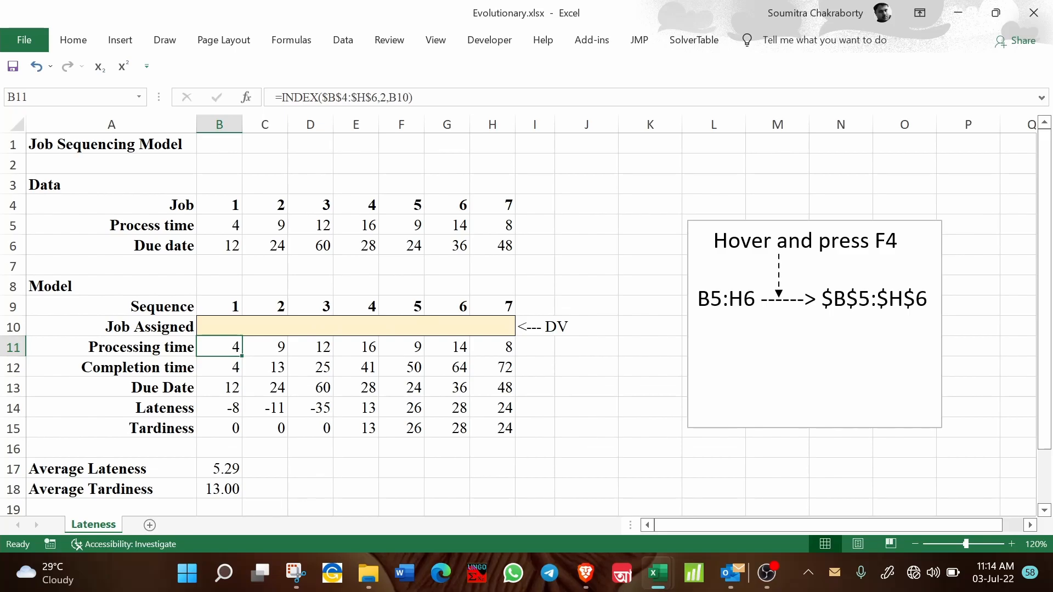
{"action": "left_click_drag", "start_coordinate": [698, 299], "coordinate": [756, 301]}
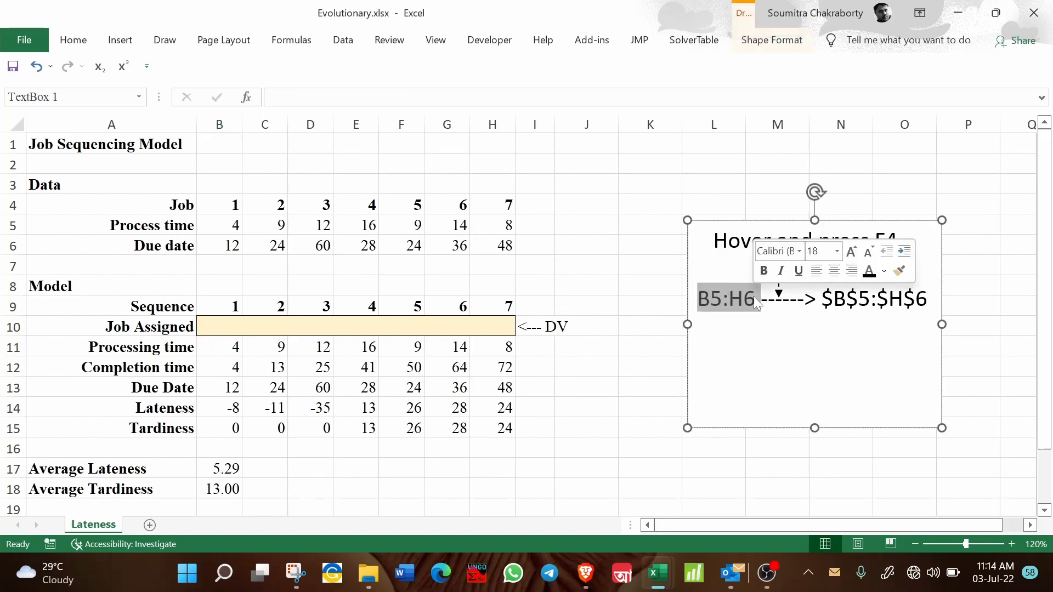
{"action": "left_click", "coordinate": [653, 286]}
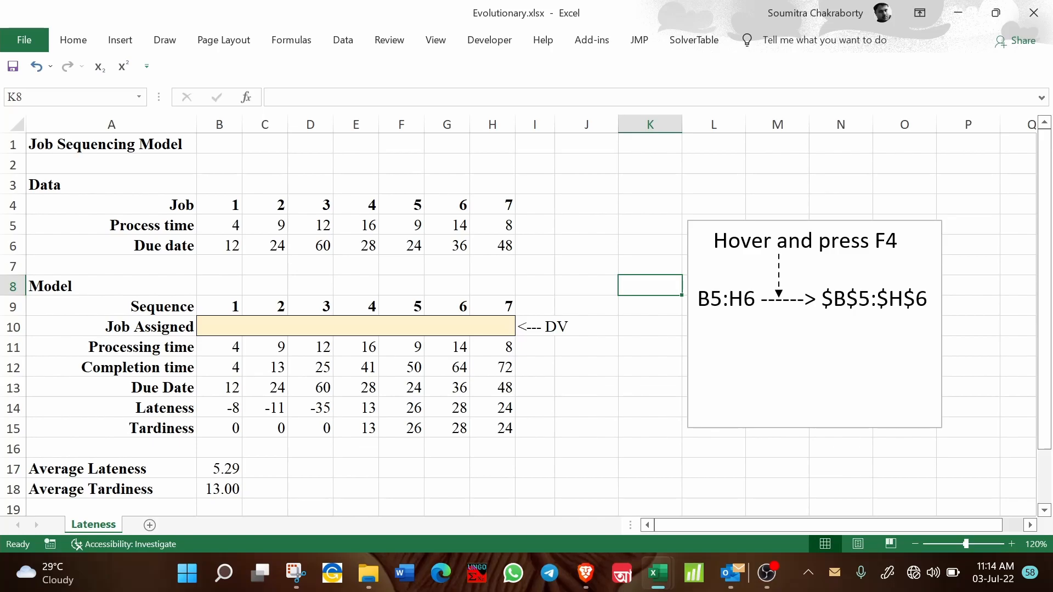
{"action": "left_click_drag", "start_coordinate": [821, 299], "coordinate": [926, 299]}
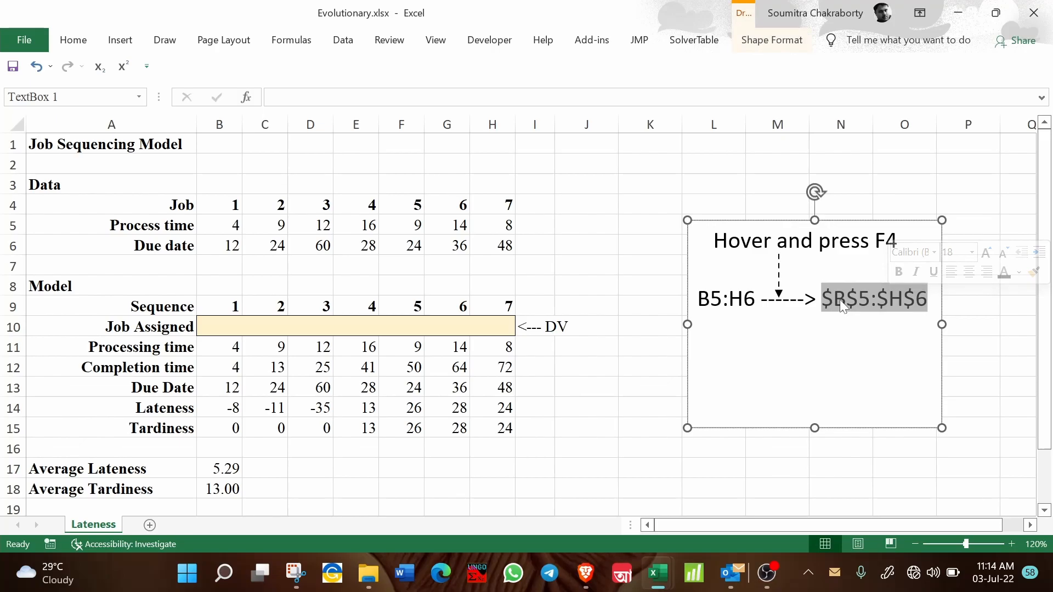
{"action": "key", "text": "ctrl+c"}
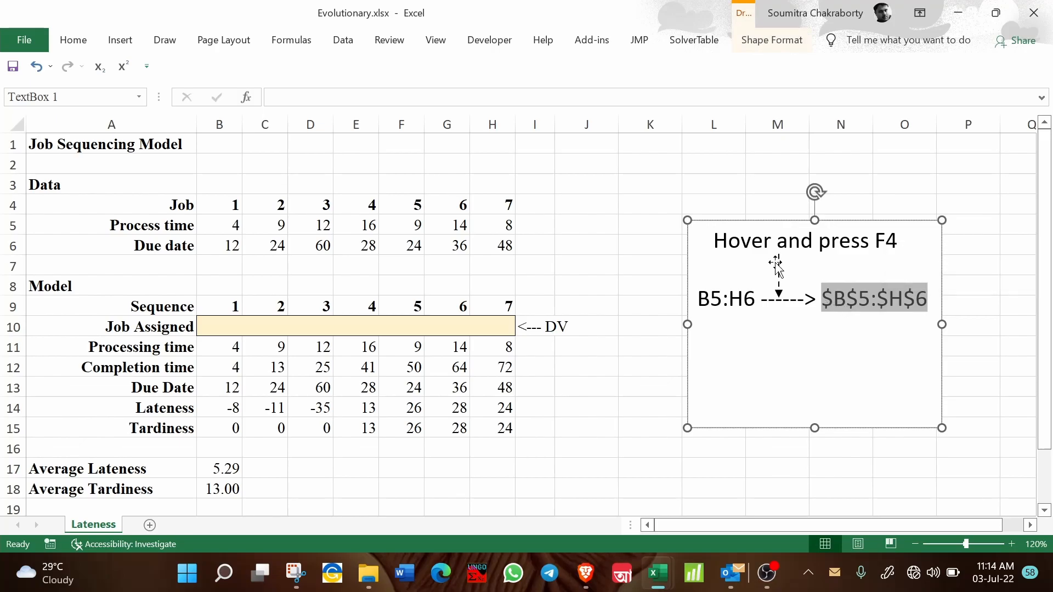
{"action": "left_click_drag", "start_coordinate": [714, 242], "coordinate": [774, 244]}
{"action": "left_click_drag", "start_coordinate": [699, 300], "coordinate": [759, 301]}
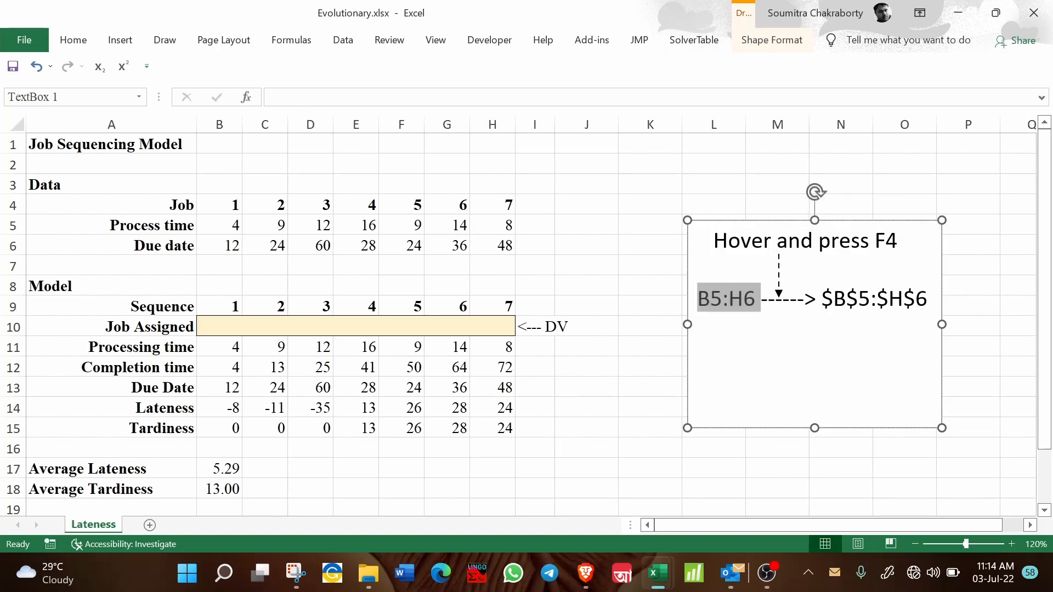
{"action": "left_click", "coordinate": [819, 241]}
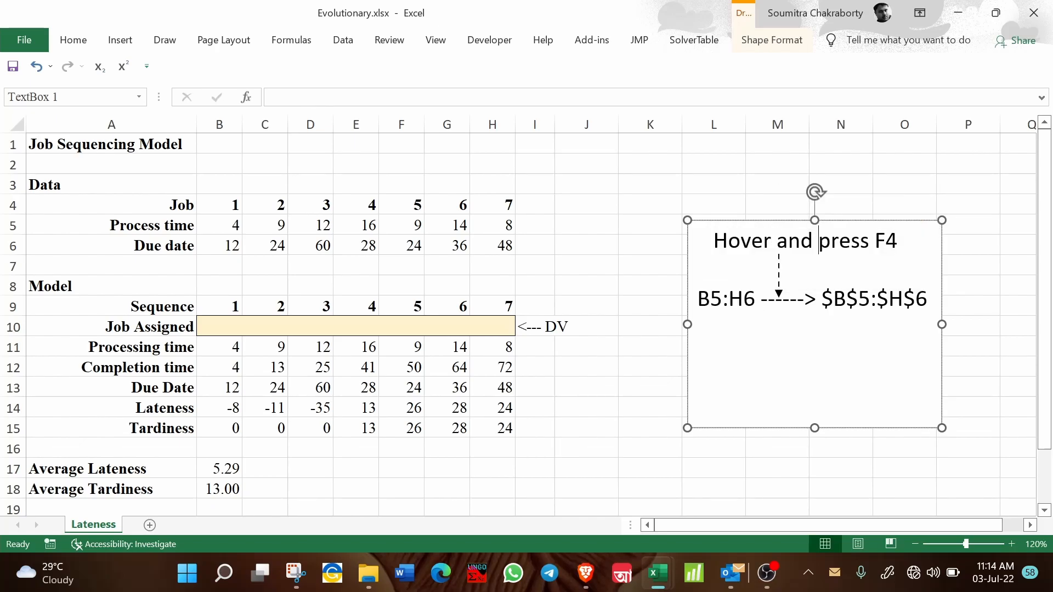
{"action": "double_click", "coordinate": [886, 241]}
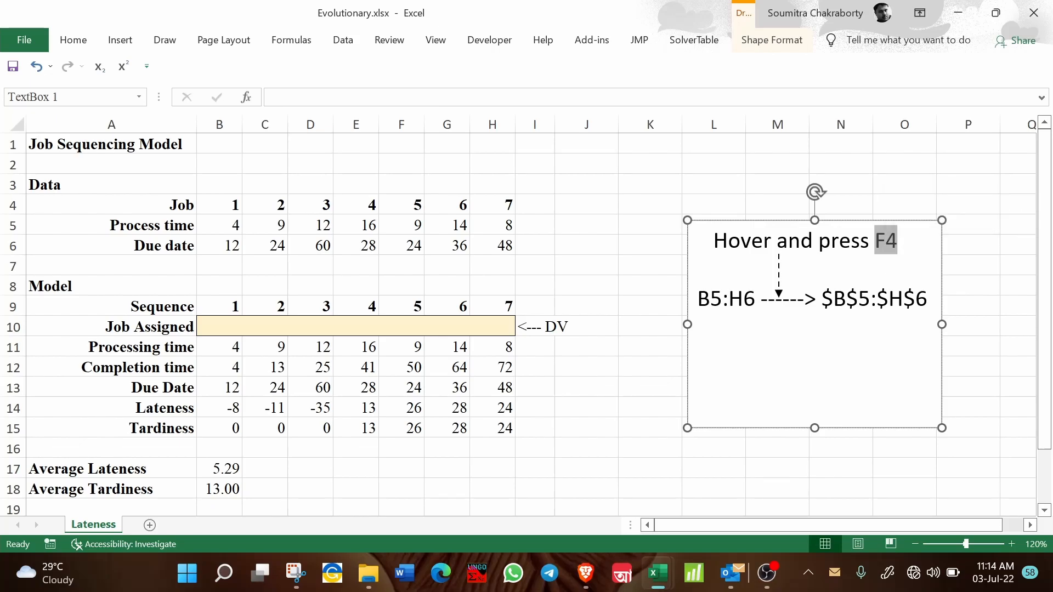
{"action": "left_click_drag", "start_coordinate": [822, 299], "coordinate": [927, 299]}
{"action": "left_click", "coordinate": [596, 238]}
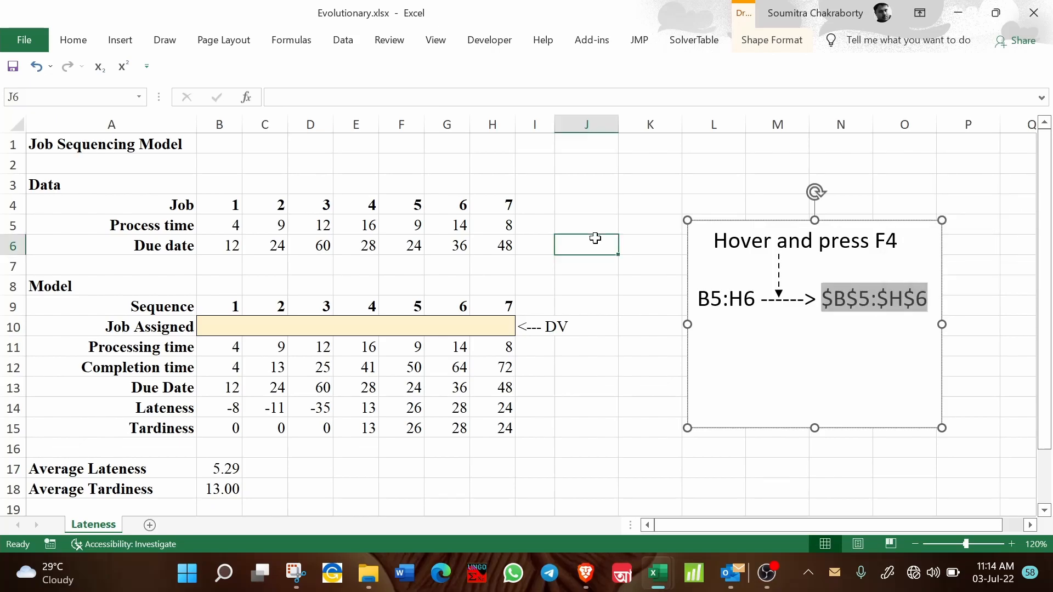
Shade the Average Tardiness cell B18 with a light orange fill
{"action": "left_click", "coordinate": [216, 491]}
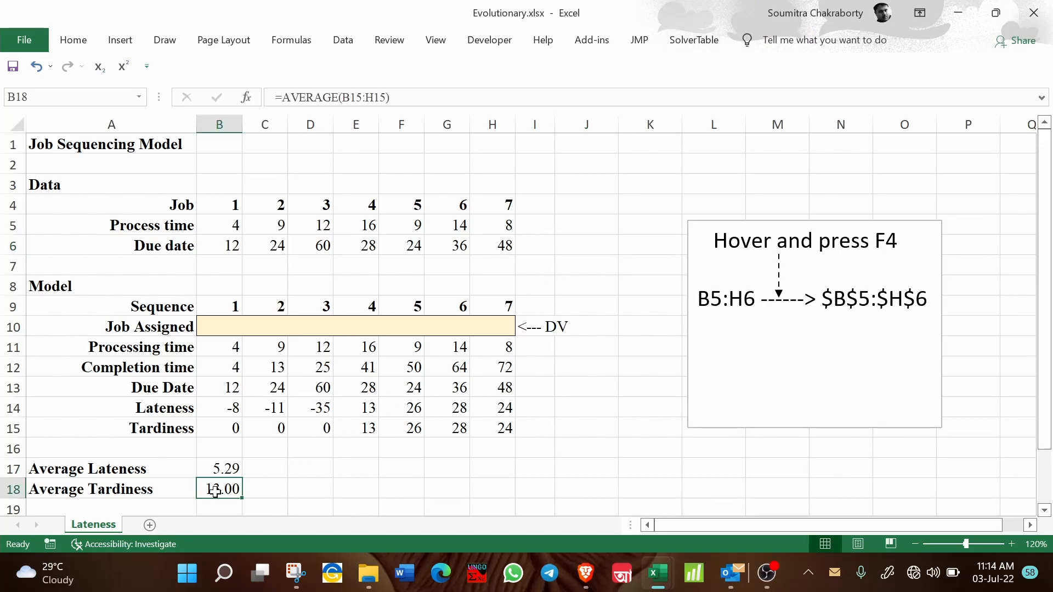
{"action": "left_click", "coordinate": [72, 40]}
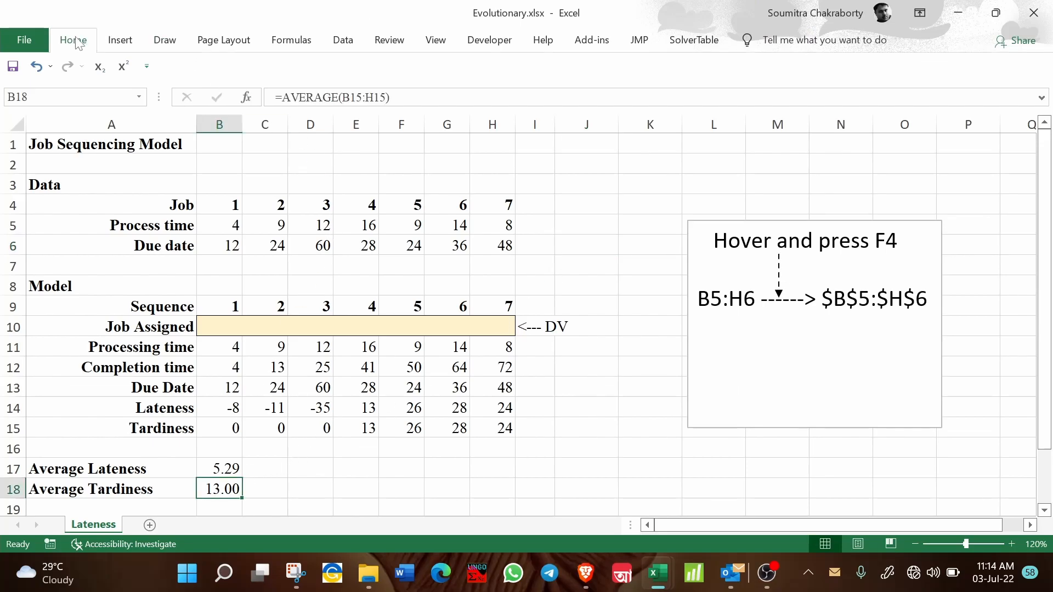
{"action": "left_click", "coordinate": [215, 97]}
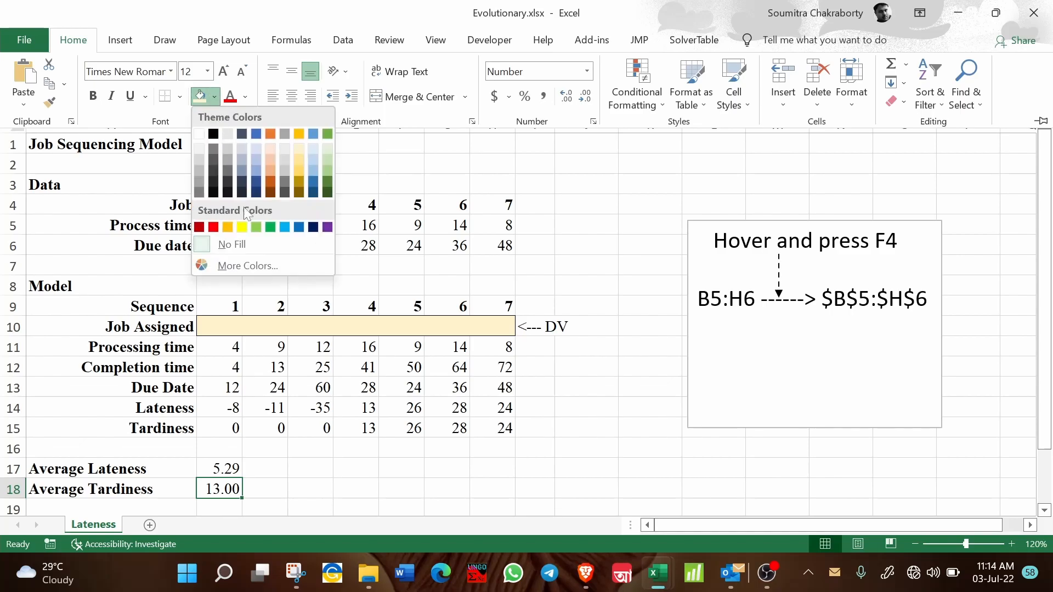
{"action": "left_click", "coordinate": [295, 159]}
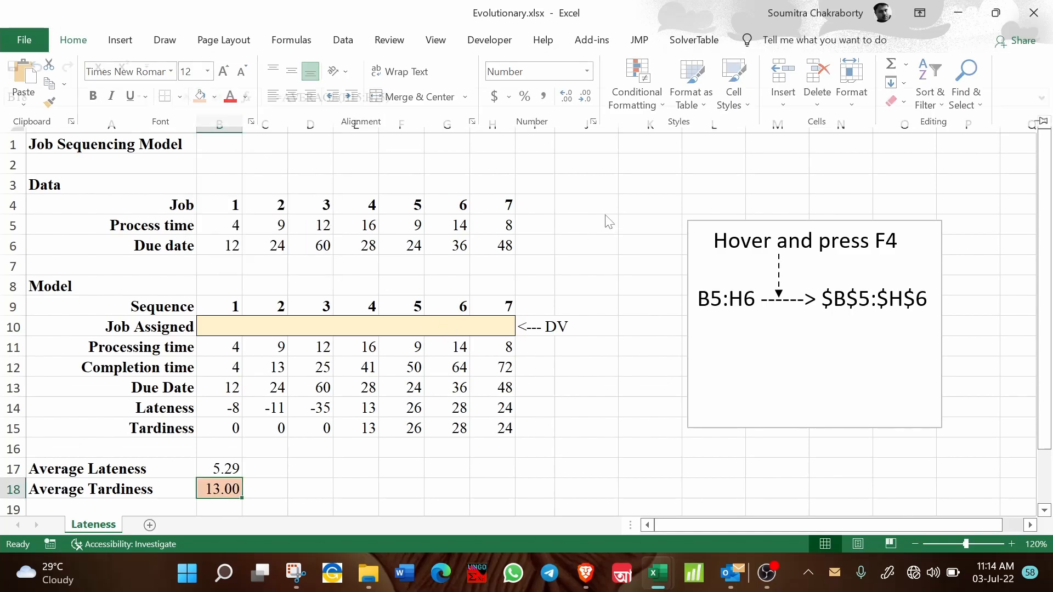
Set up Solver to minimize Average Tardiness in B18 by changing the Job Assigned cells B10:H10
{"action": "left_click", "coordinate": [343, 40]}
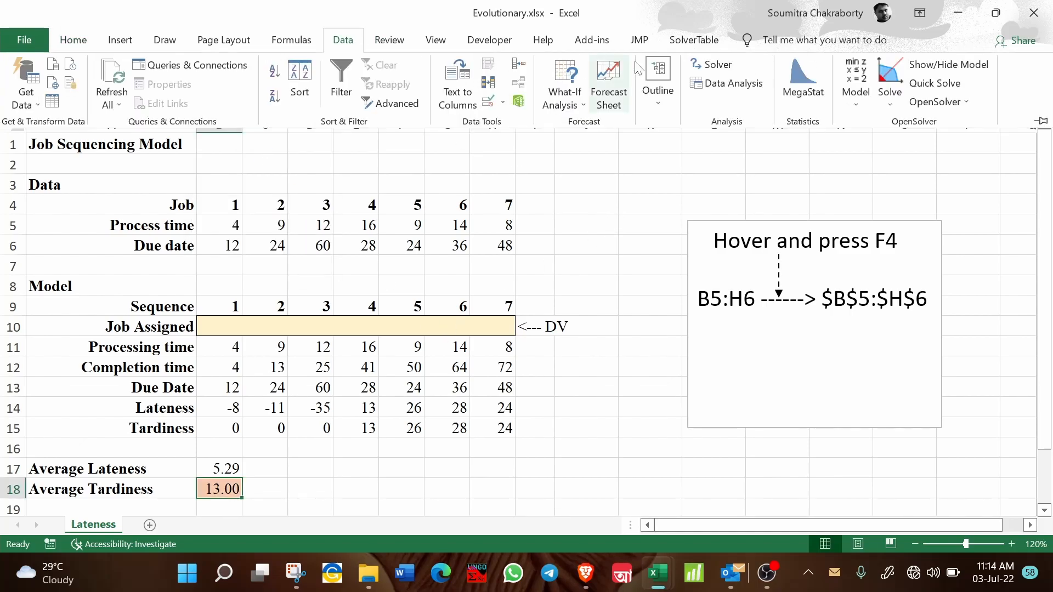
{"action": "left_click", "coordinate": [696, 60]}
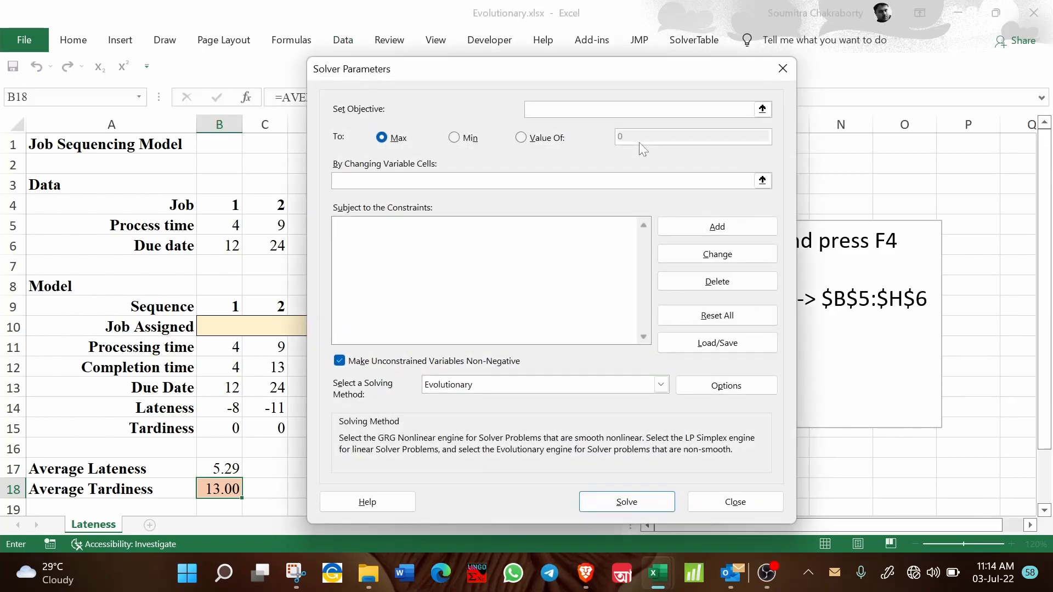
{"action": "left_click", "coordinate": [217, 487]}
{"action": "left_click", "coordinate": [475, 140]}
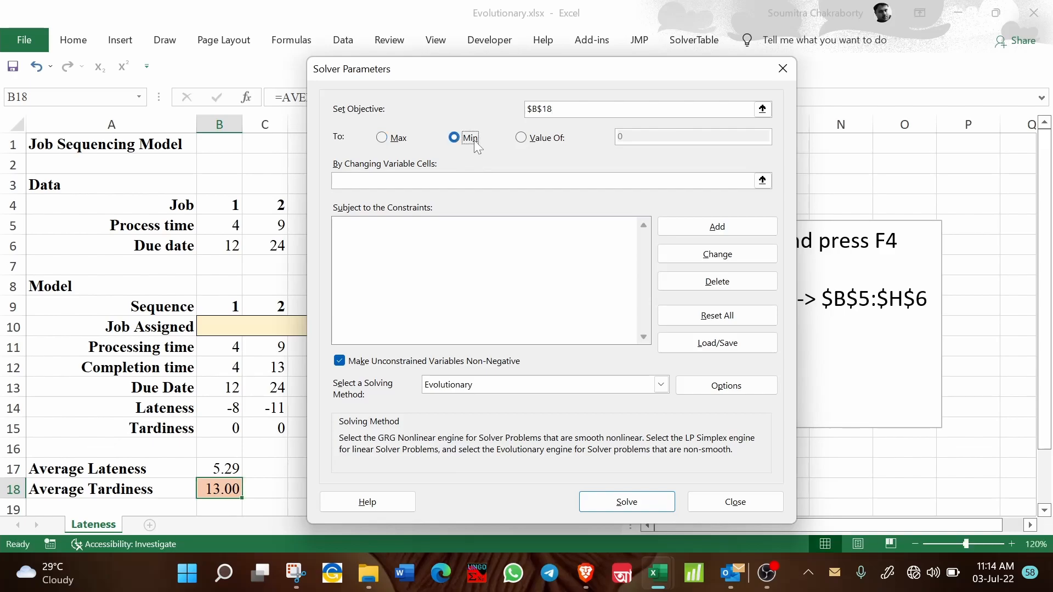
{"action": "left_click", "coordinate": [480, 180]}
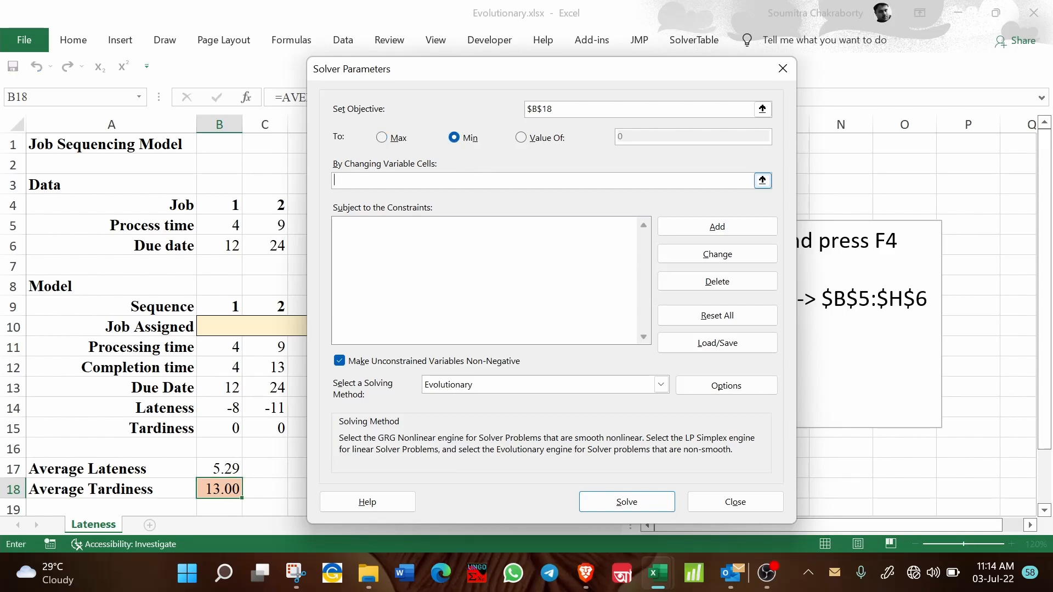
{"action": "left_click_drag", "start_coordinate": [211, 321], "coordinate": [484, 327]}
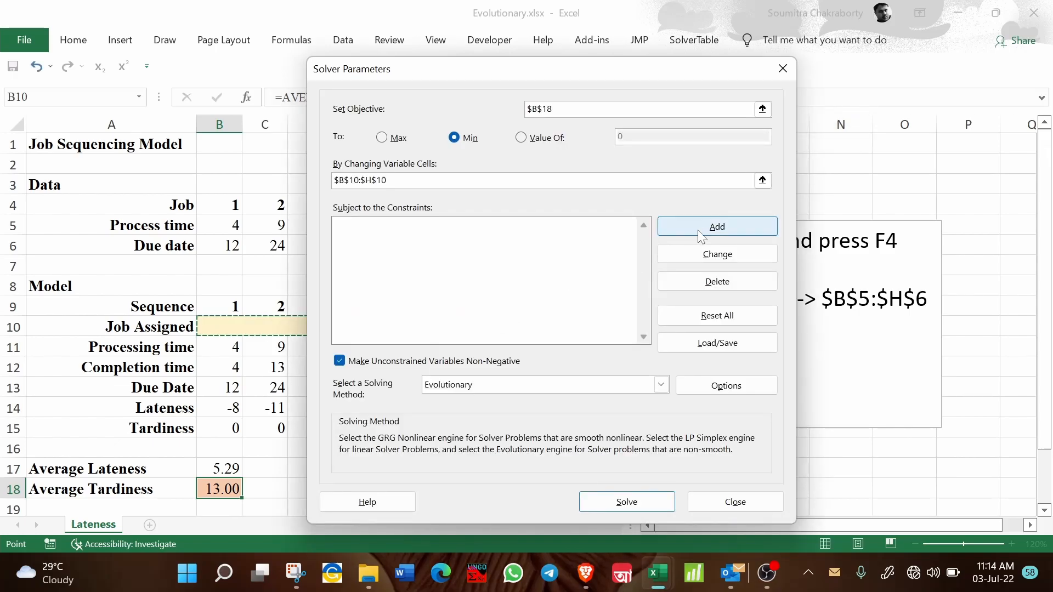
Add a Solver constraint requiring the Job Assigned cells B10:H10 to be all different (dif)
{"action": "left_click", "coordinate": [701, 229]}
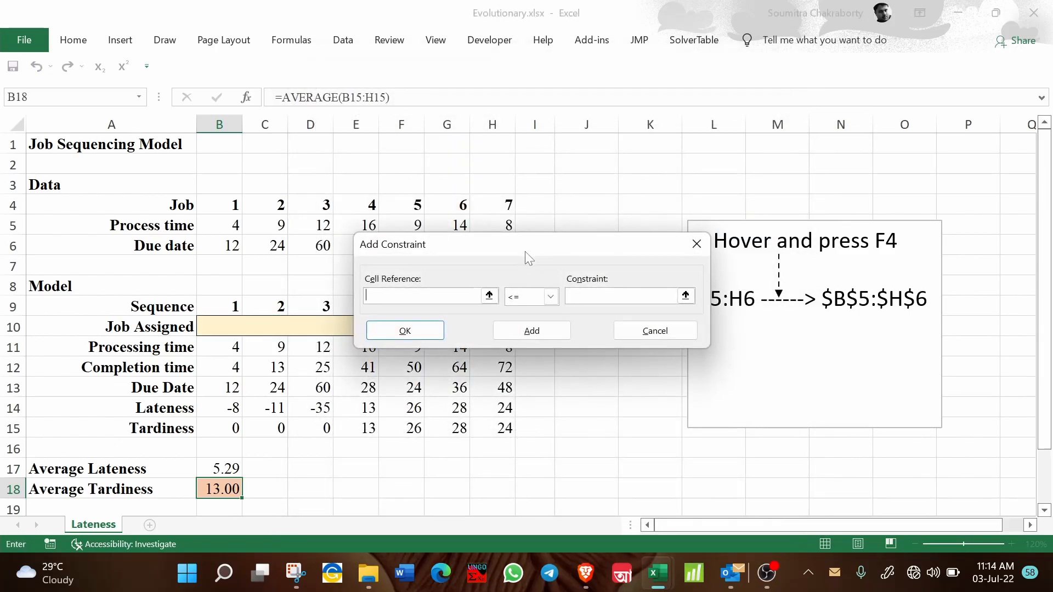
{"action": "left_click_drag", "start_coordinate": [525, 251], "coordinate": [761, 341]}
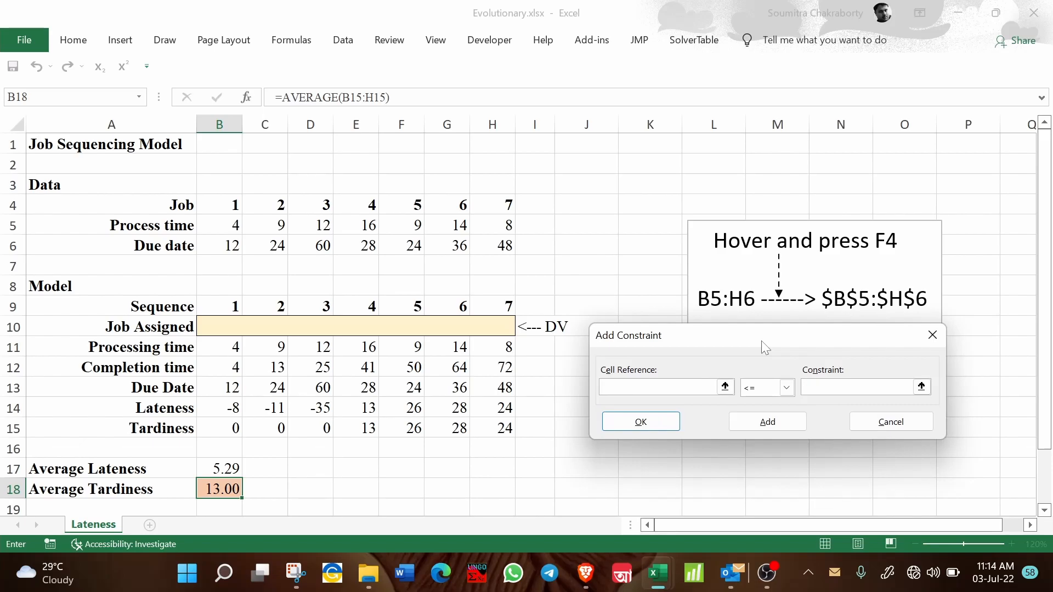
{"action": "left_click_drag", "start_coordinate": [206, 328], "coordinate": [478, 329]}
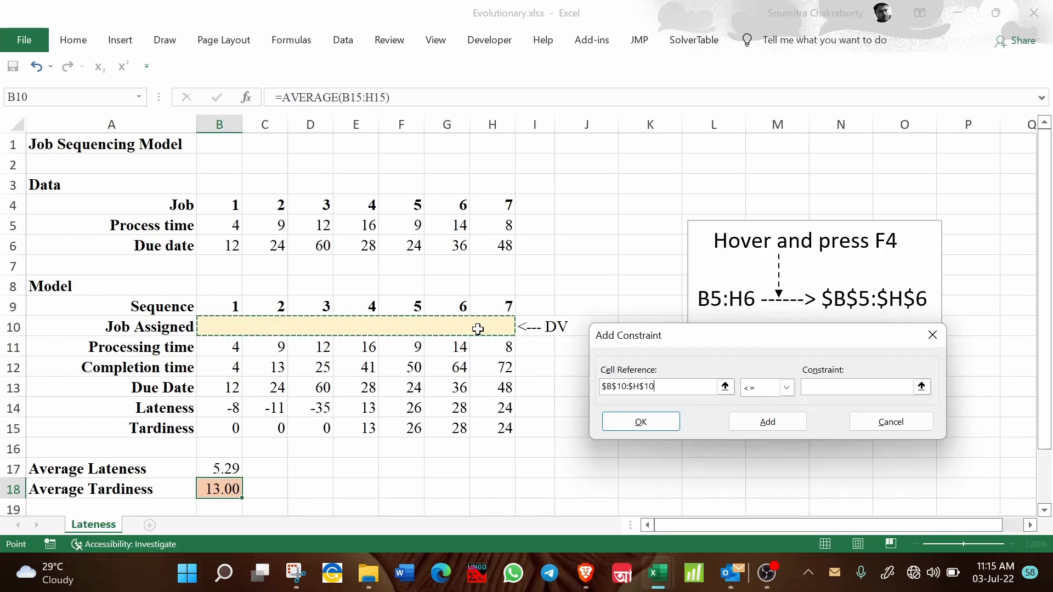
{"action": "left_click", "coordinate": [786, 388]}
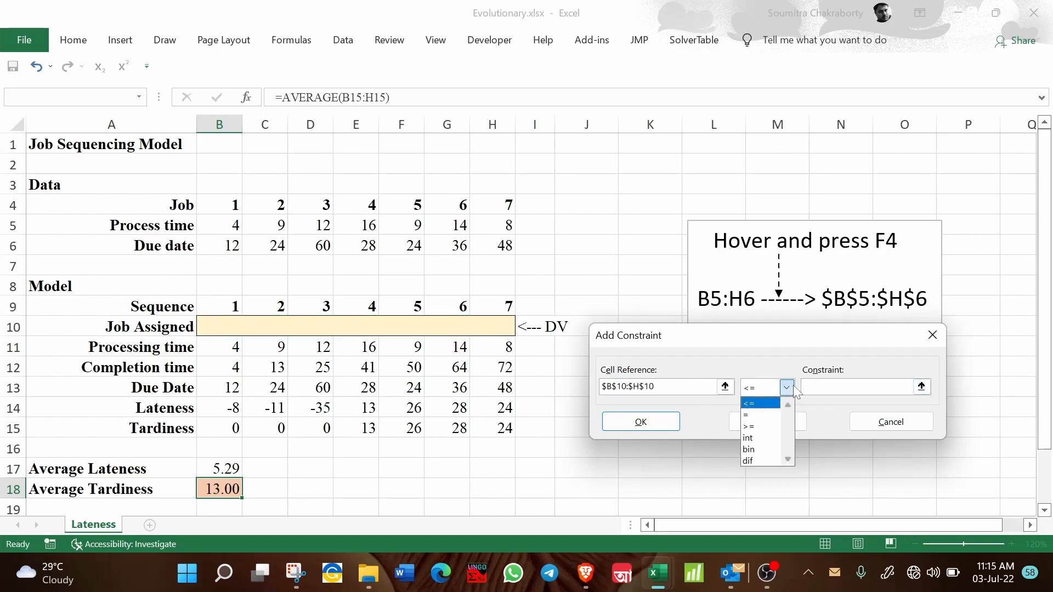
{"action": "left_click", "coordinate": [770, 458]}
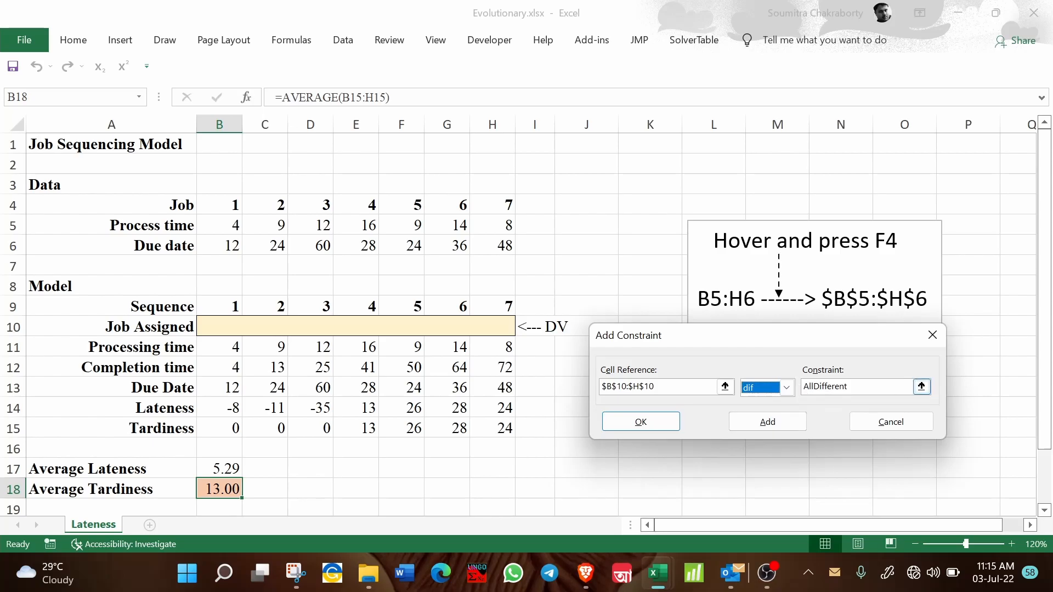
{"action": "left_click", "coordinate": [787, 388]}
{"action": "left_click", "coordinate": [759, 460]}
{"action": "left_click", "coordinate": [789, 420]}
{"action": "left_click", "coordinate": [872, 424]}
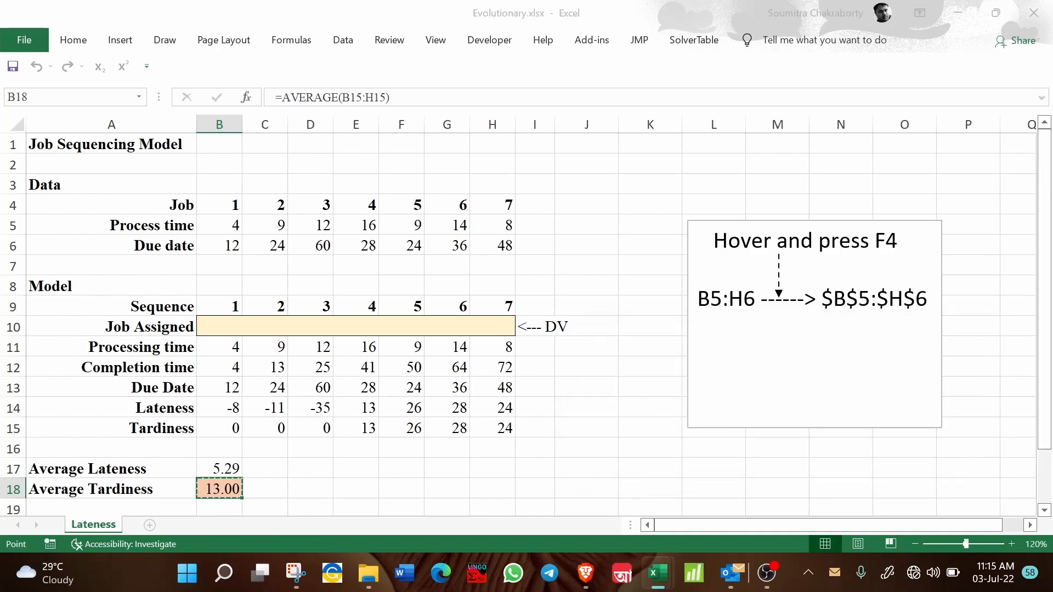
{"action": "left_click", "coordinate": [570, 251]}
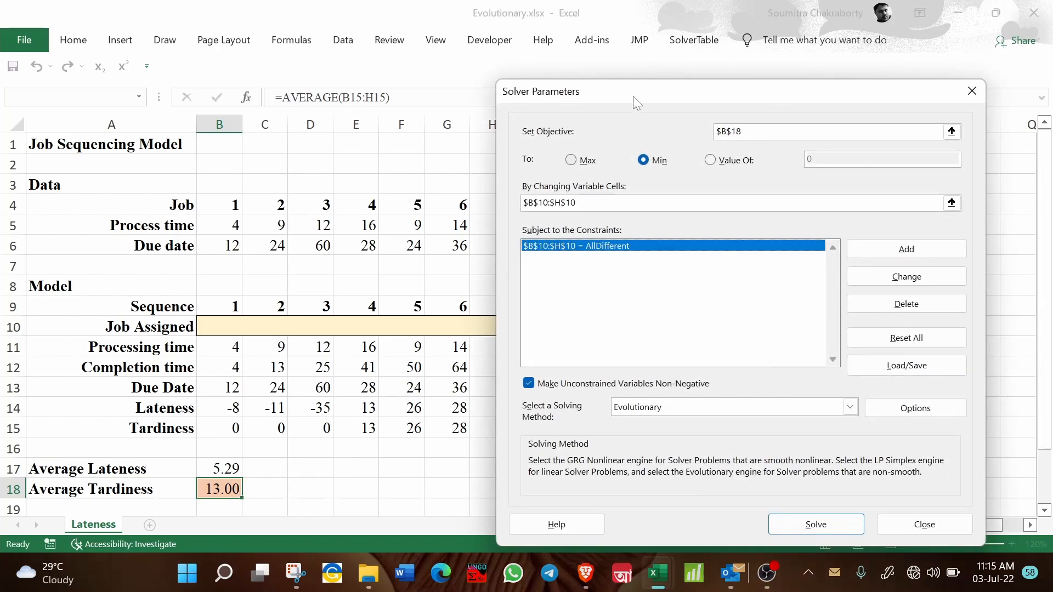
{"action": "left_click_drag", "start_coordinate": [633, 96], "coordinate": [721, 79]}
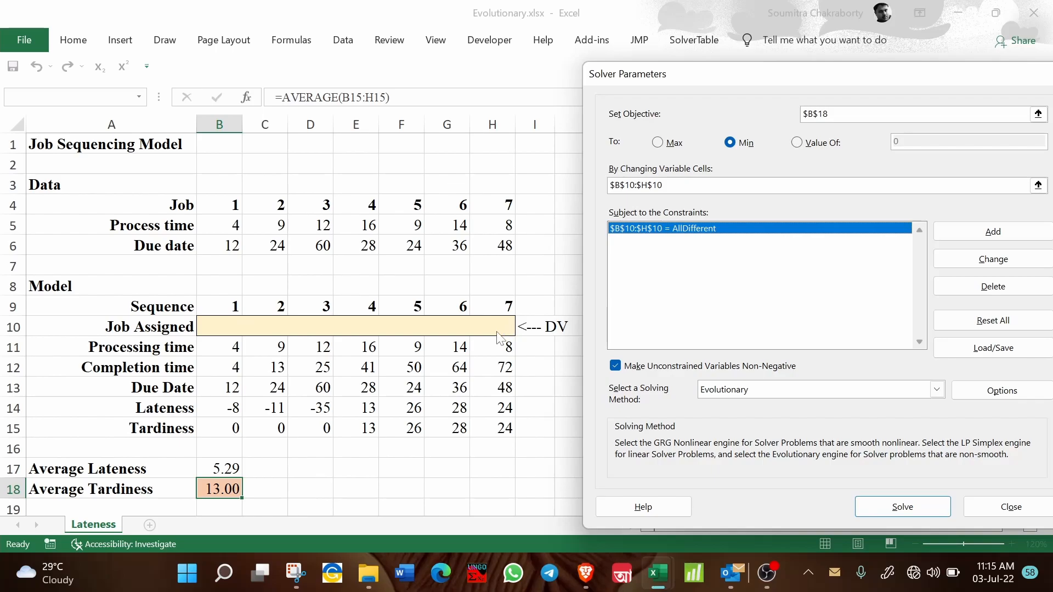
Solve the model with the Evolutionary solving method and keep the Solver solution
{"action": "key", "text": "Return"}
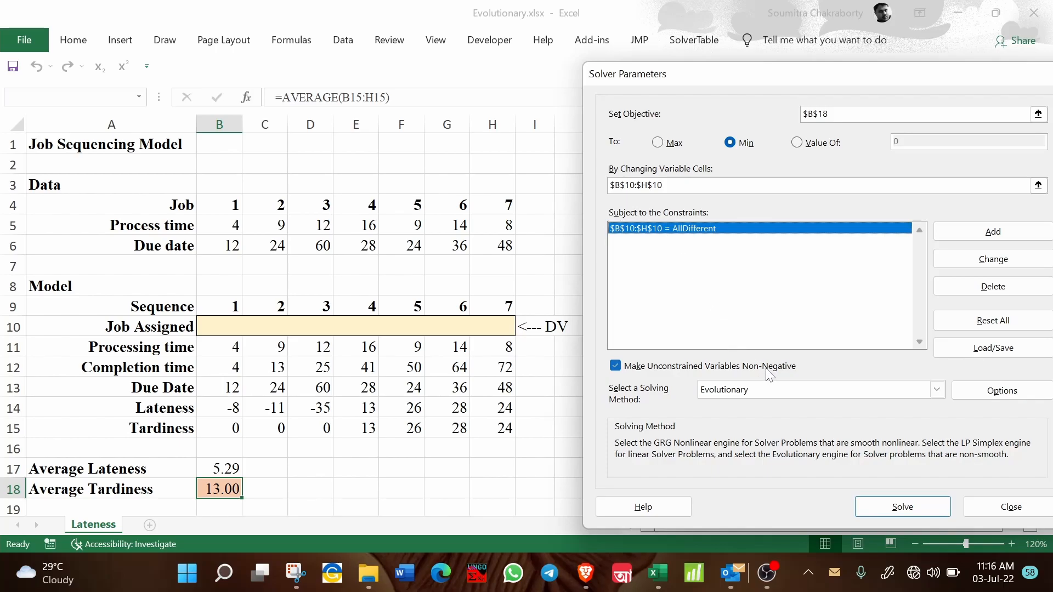
{"action": "left_click", "coordinate": [803, 390]}
{"action": "left_click", "coordinate": [804, 390]}
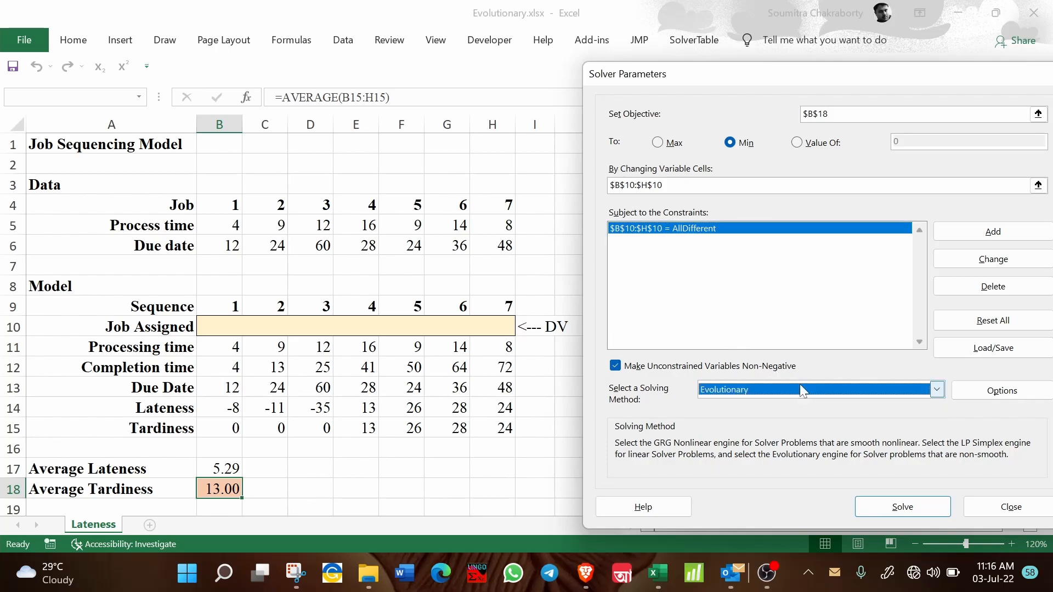
{"action": "left_click", "coordinate": [804, 390]}
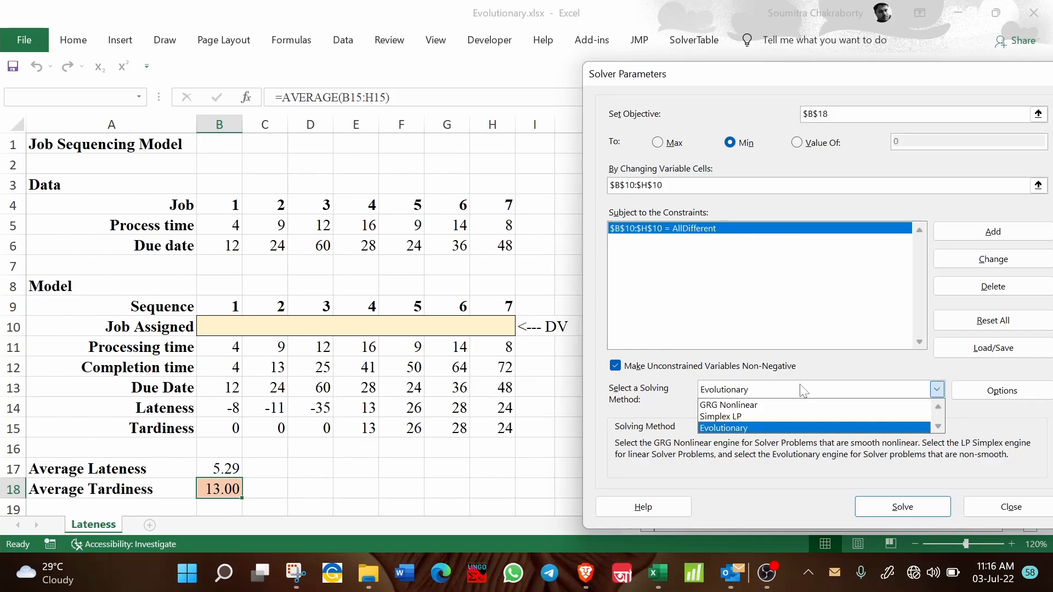
{"action": "left_click", "coordinate": [788, 426]}
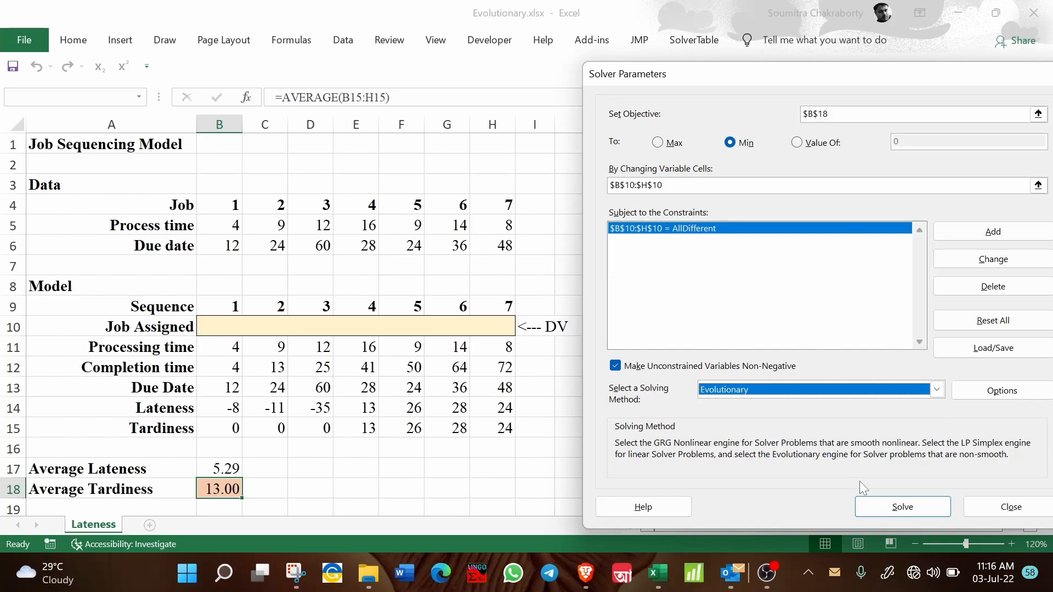
{"action": "left_click", "coordinate": [897, 507]}
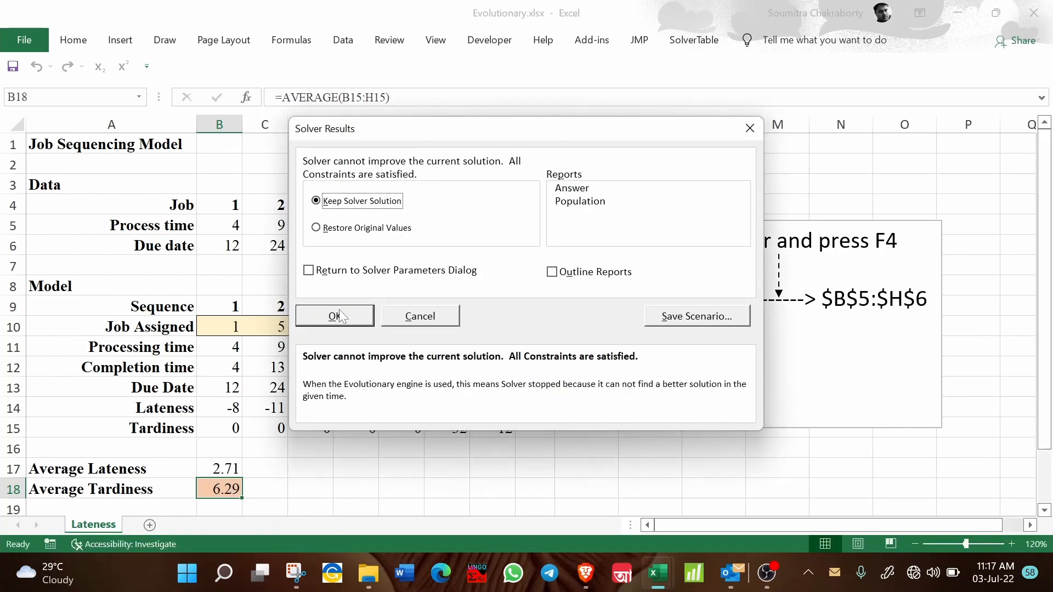
{"action": "left_click", "coordinate": [341, 314]}
Examine the optimized job order across B10:H10 and the resulting Average Tardiness in B18
{"action": "left_click", "coordinate": [627, 494]}
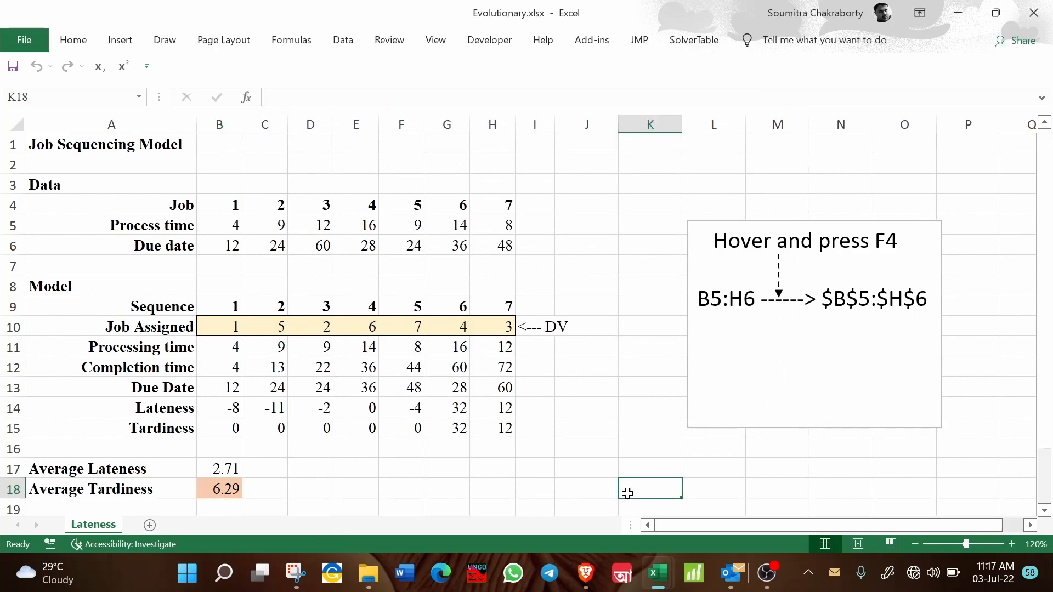
{"action": "left_click", "coordinate": [221, 489]}
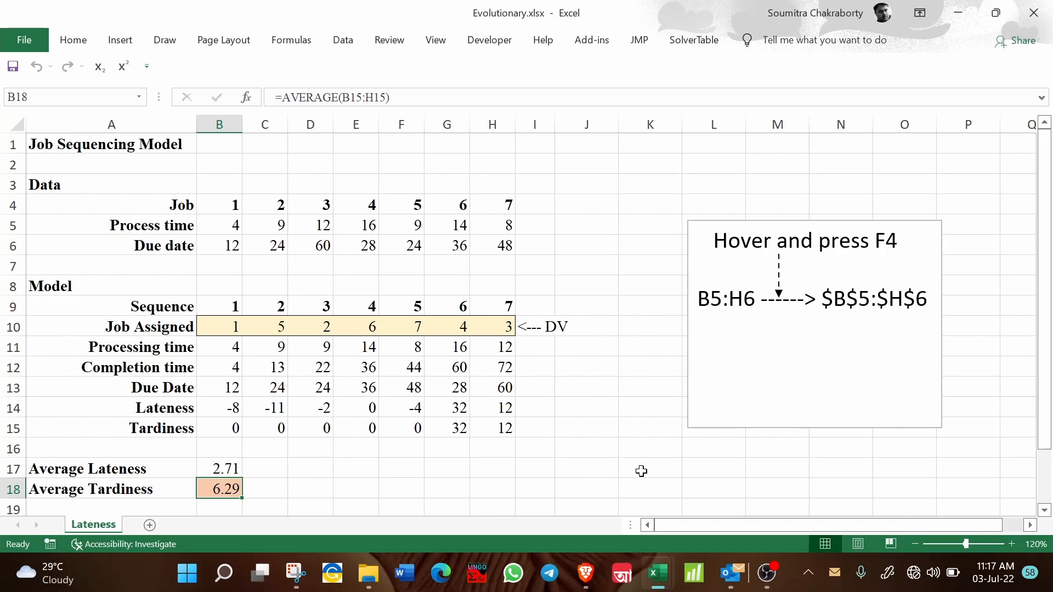
{"action": "left_click", "coordinate": [229, 327]}
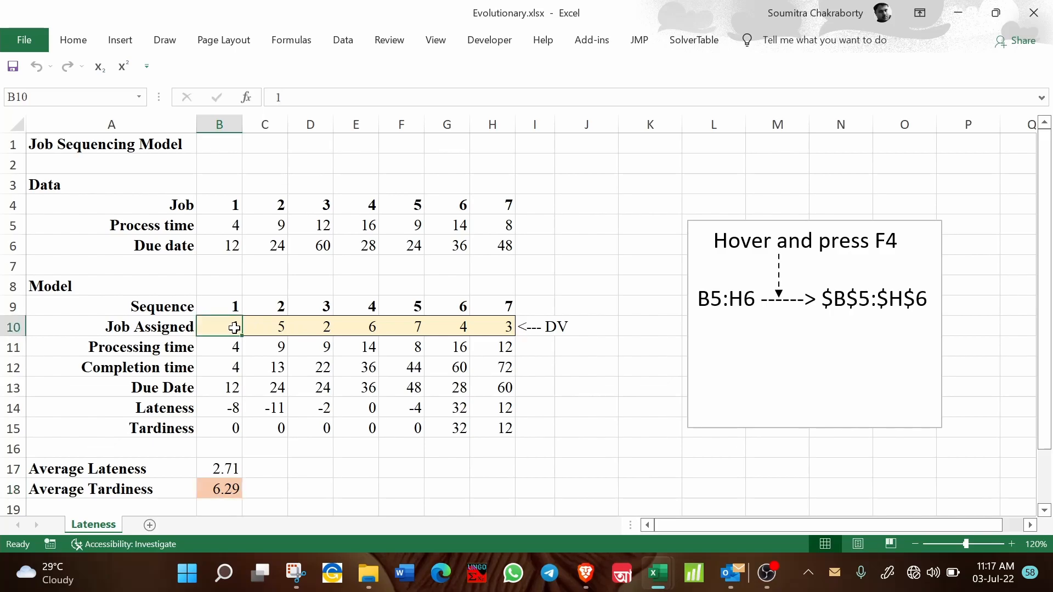
{"action": "left_click", "coordinate": [272, 325]}
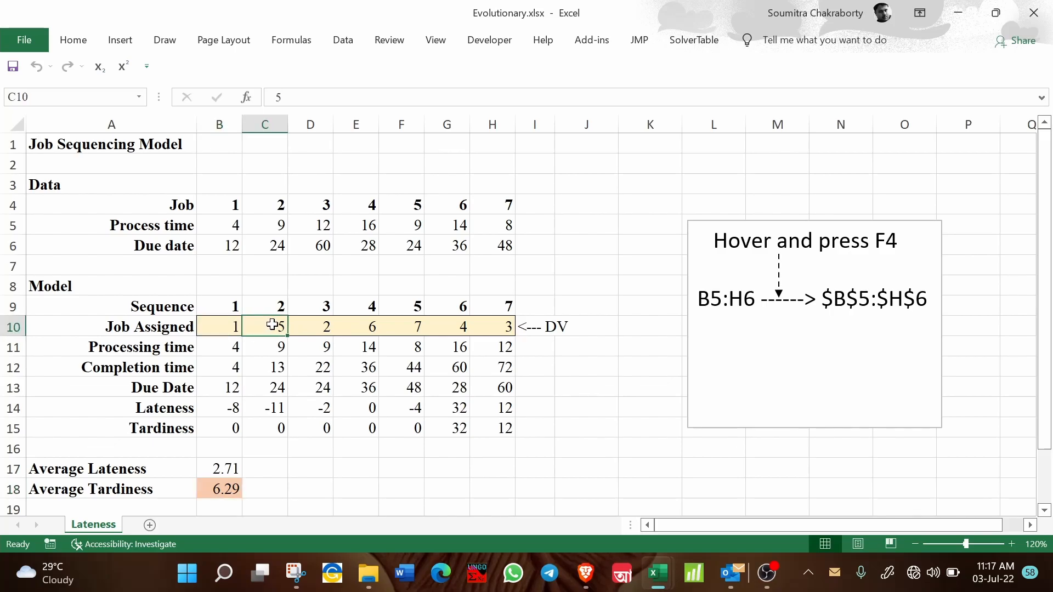
{"action": "left_click", "coordinate": [323, 327]}
{"action": "left_click", "coordinate": [363, 329]}
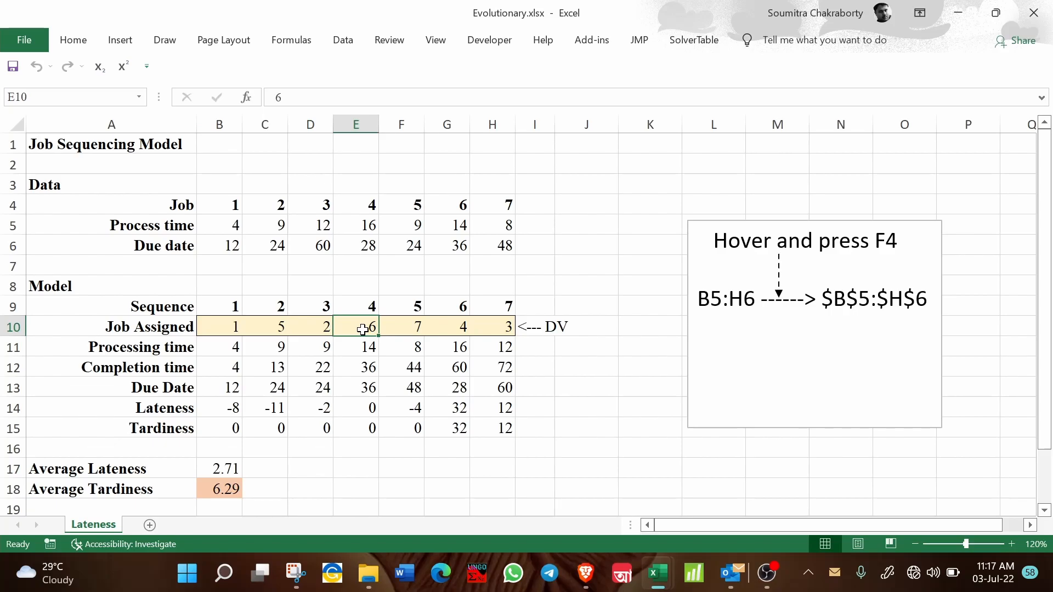
{"action": "left_click", "coordinate": [413, 328]}
{"action": "left_click", "coordinate": [451, 329]}
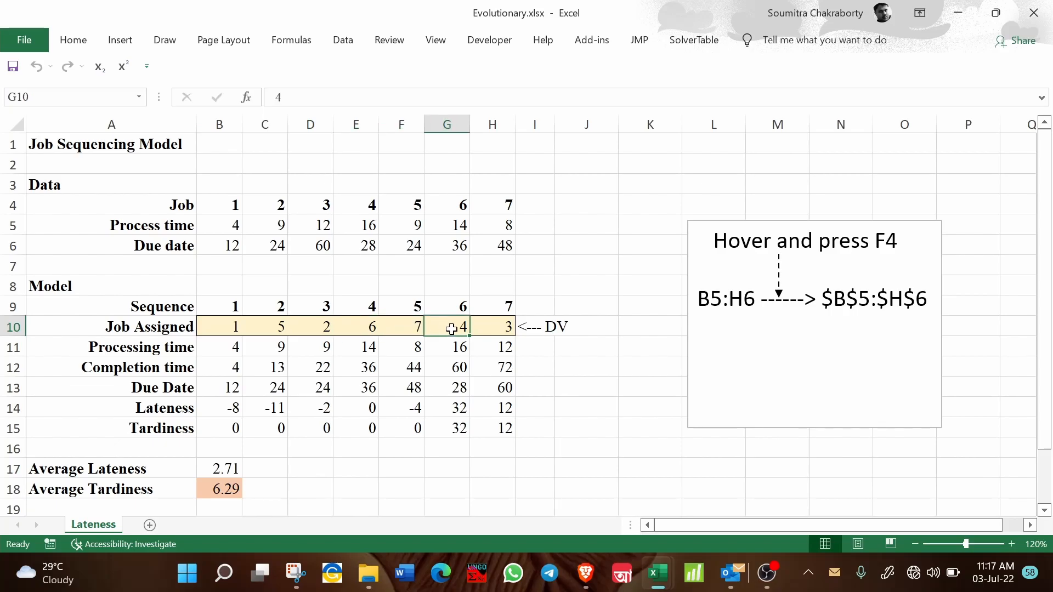
{"action": "left_click", "coordinate": [505, 328]}
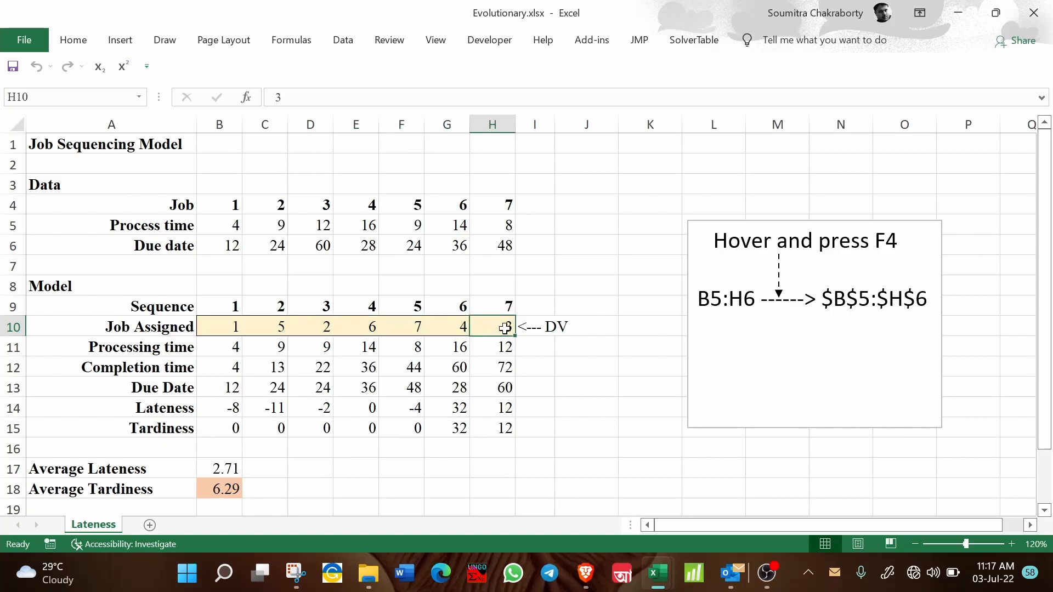
{"action": "left_click", "coordinate": [654, 465]}
{"action": "left_click", "coordinate": [230, 486]}
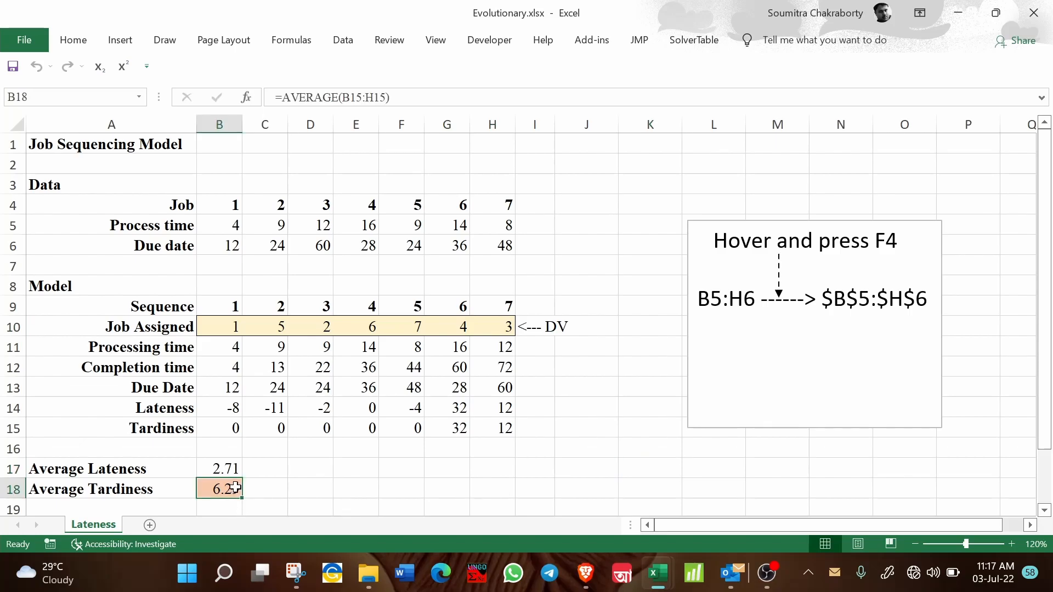
{"action": "left_click", "coordinate": [766, 451]}
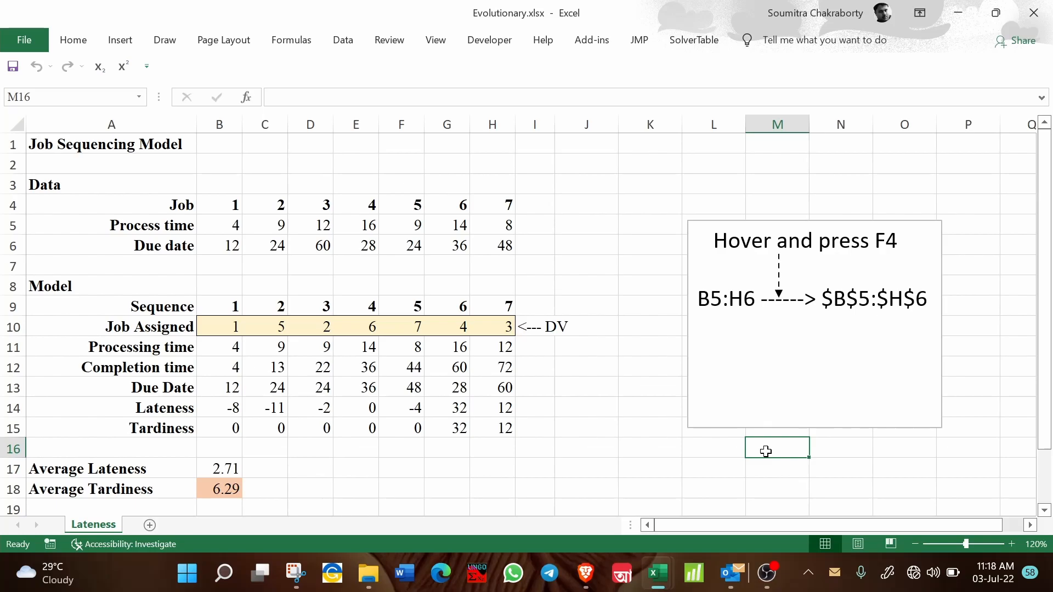
Clear the assigned jobs from the Job Assigned cells B10:H10
{"action": "left_click_drag", "start_coordinate": [230, 328], "coordinate": [494, 327]}
{"action": "key", "text": "Delete"}
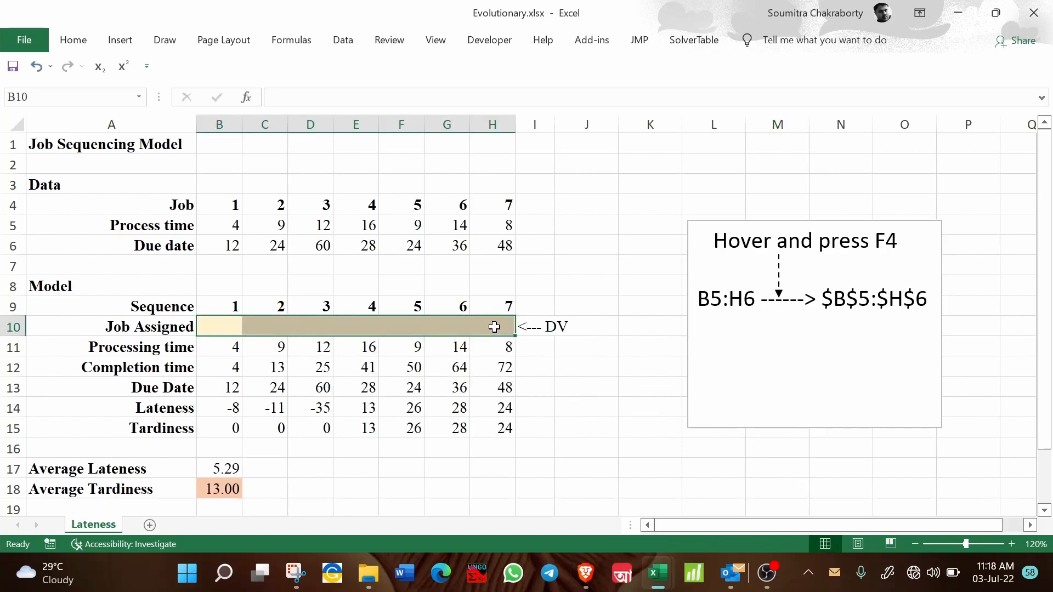
{"action": "left_click", "coordinate": [762, 490]}
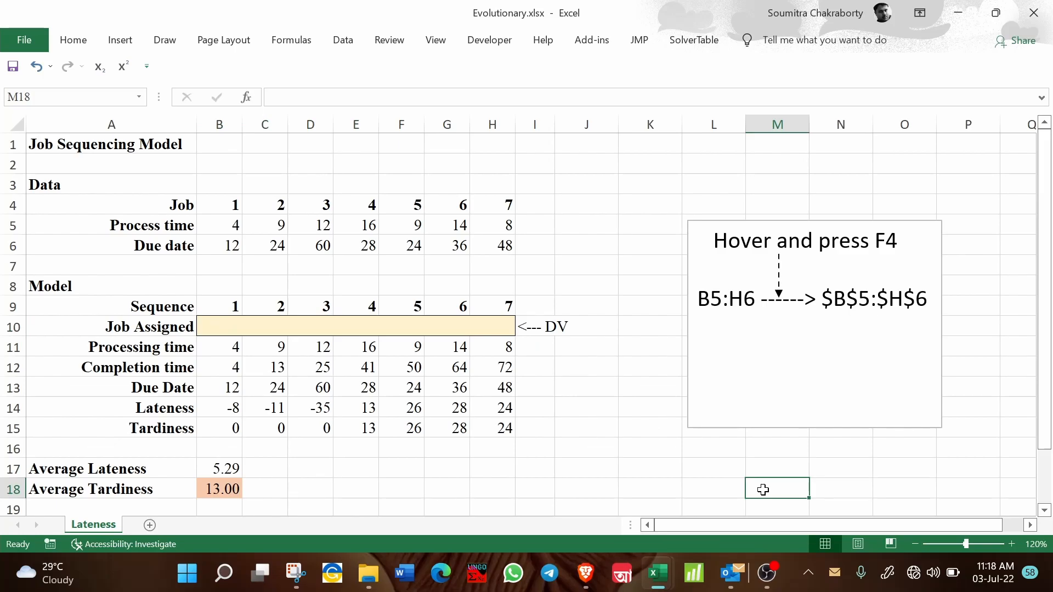
Review the formulas in column B of the model, from Processing time in B11 down to Tardiness in B15
{"action": "left_click", "coordinate": [225, 349]}
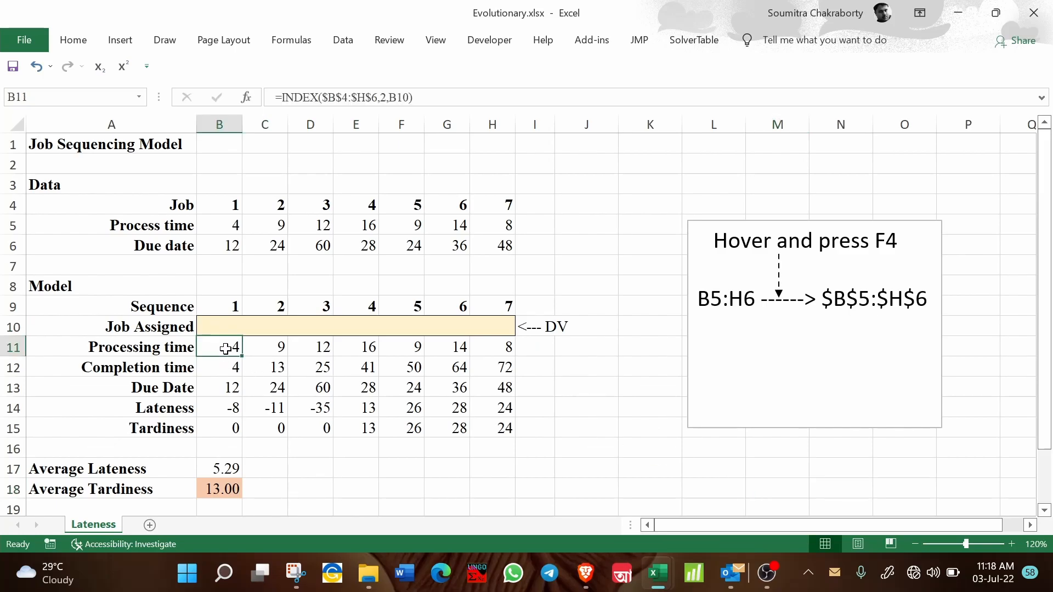
{"action": "left_click", "coordinate": [225, 387]}
{"action": "left_click", "coordinate": [227, 420]}
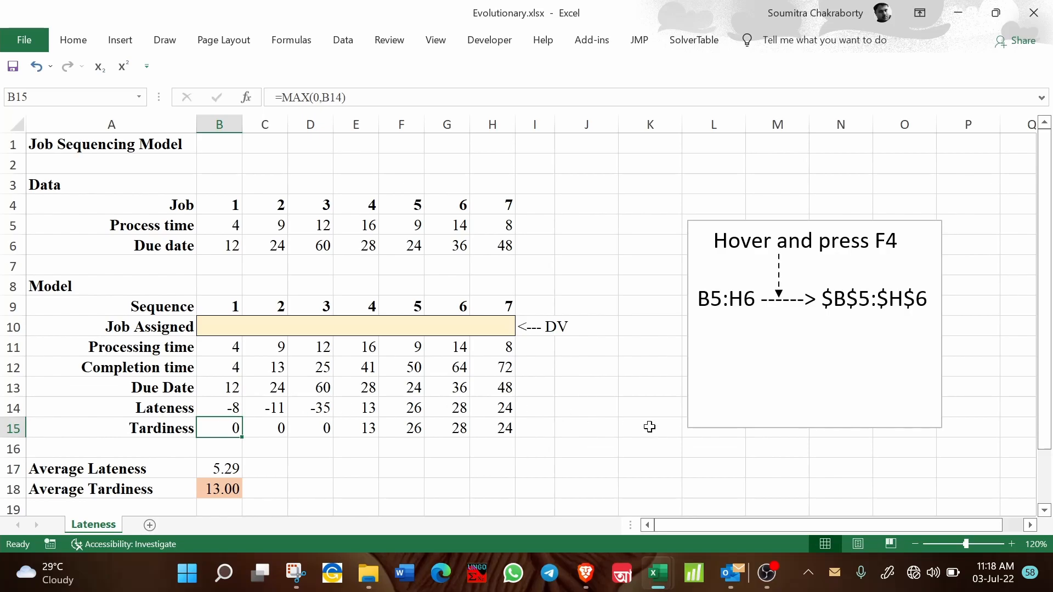
{"action": "left_click", "coordinate": [703, 433]}
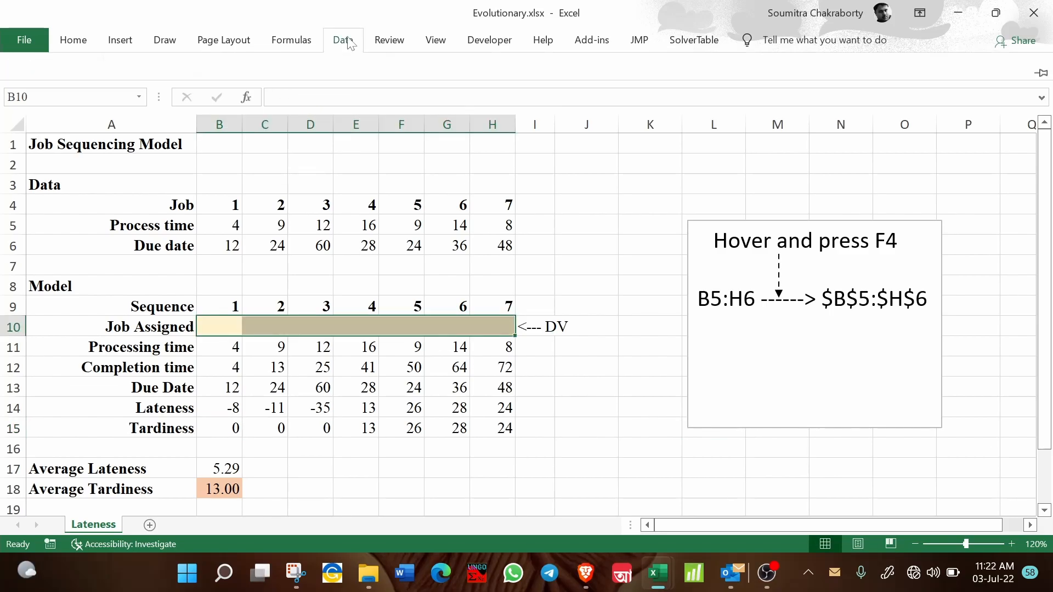
Solve the model in Solver with the GRG Nonlinear method, minimizing B18 by changing B10:H10, and keep the solution
{"action": "left_click", "coordinate": [343, 41]}
{"action": "left_click", "coordinate": [723, 67]}
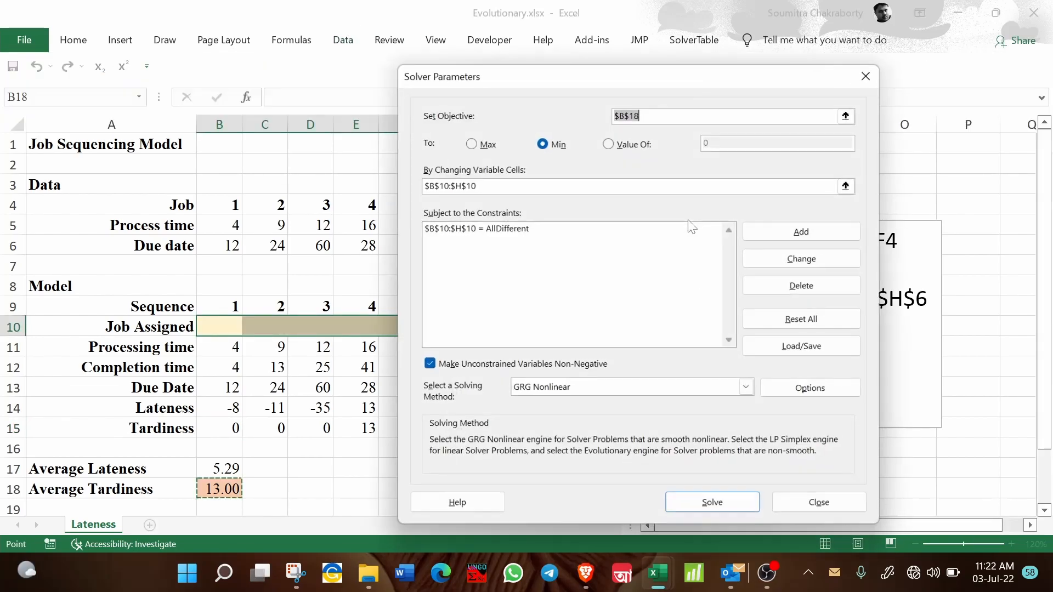
{"action": "left_click", "coordinate": [712, 389]}
{"action": "left_click", "coordinate": [712, 391]}
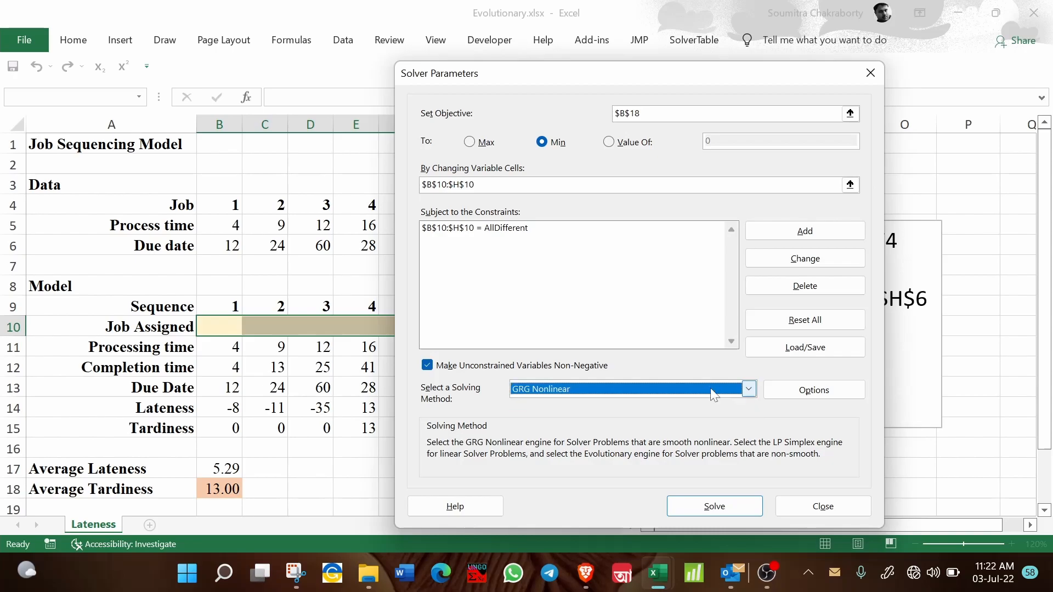
{"action": "left_click", "coordinate": [712, 391]}
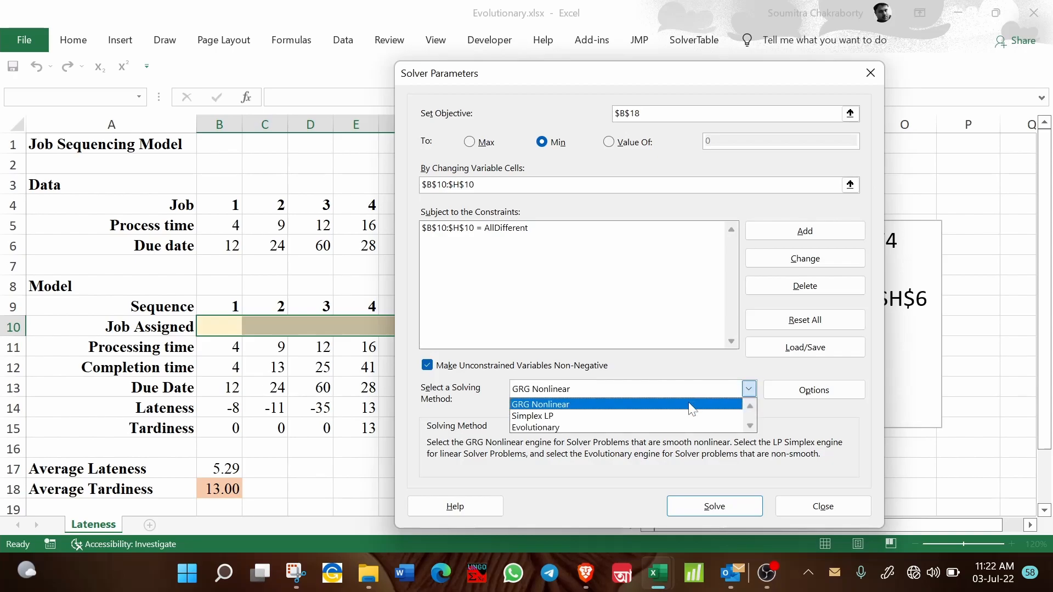
{"action": "left_click", "coordinate": [691, 405]}
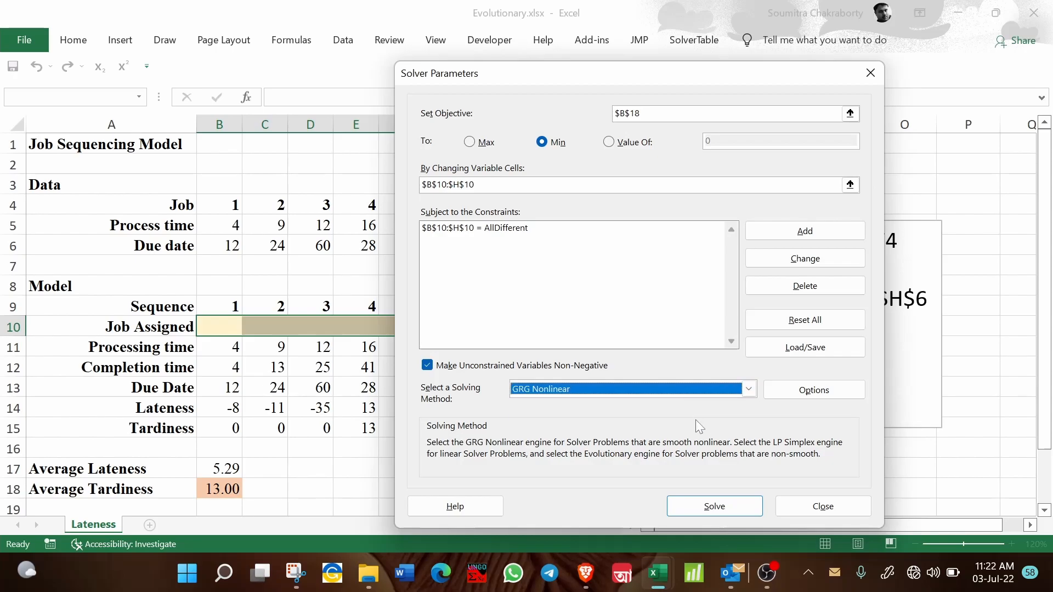
{"action": "left_click", "coordinate": [726, 503]}
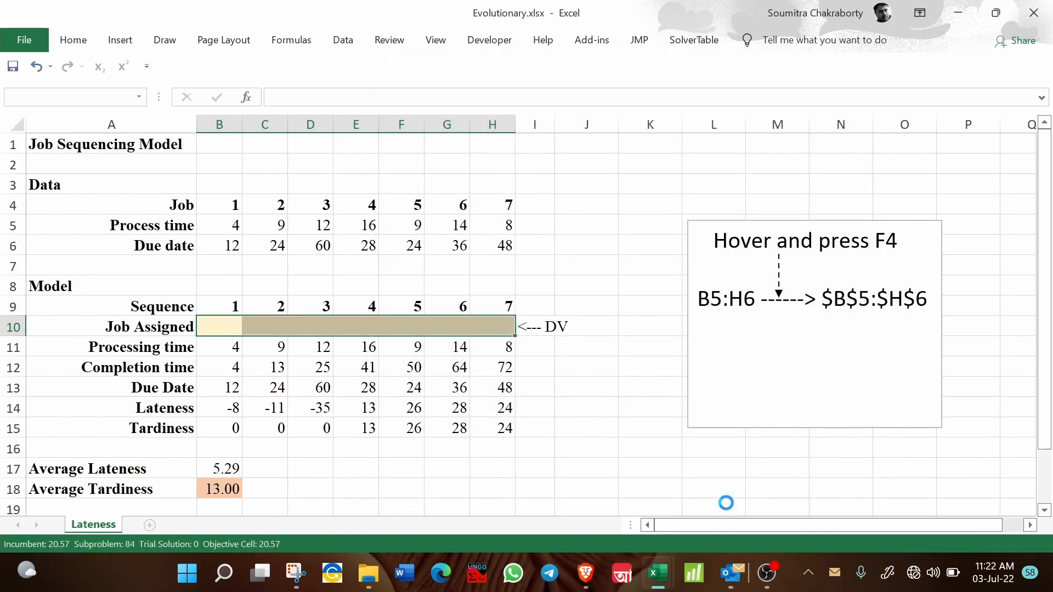
{"action": "left_click", "coordinate": [331, 318]}
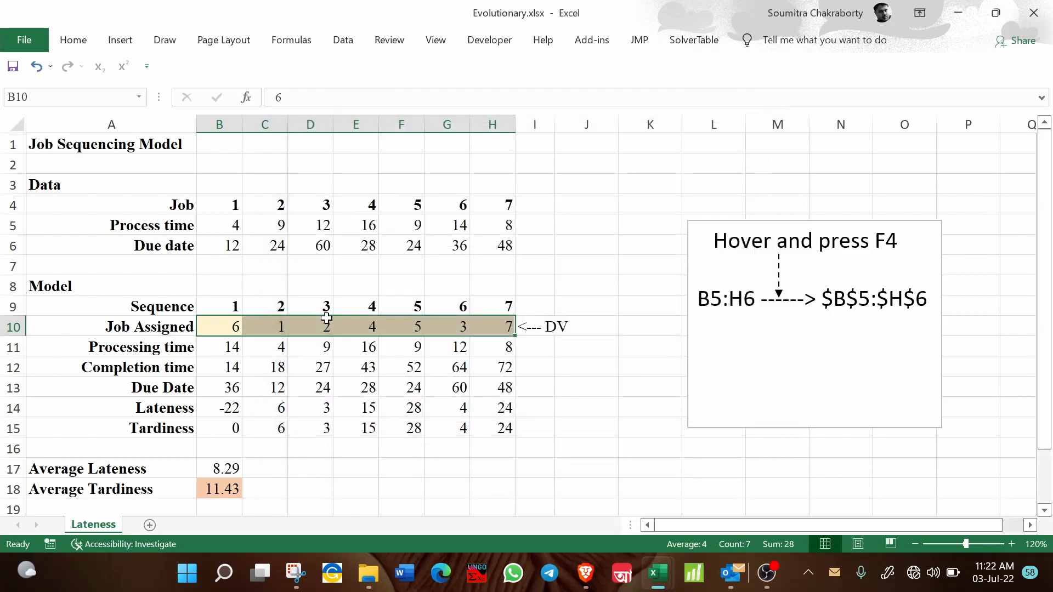
Examine the GRG Nonlinear job order in B10:H10 and the resulting Average Tardiness in B18
{"action": "left_click", "coordinate": [666, 483]}
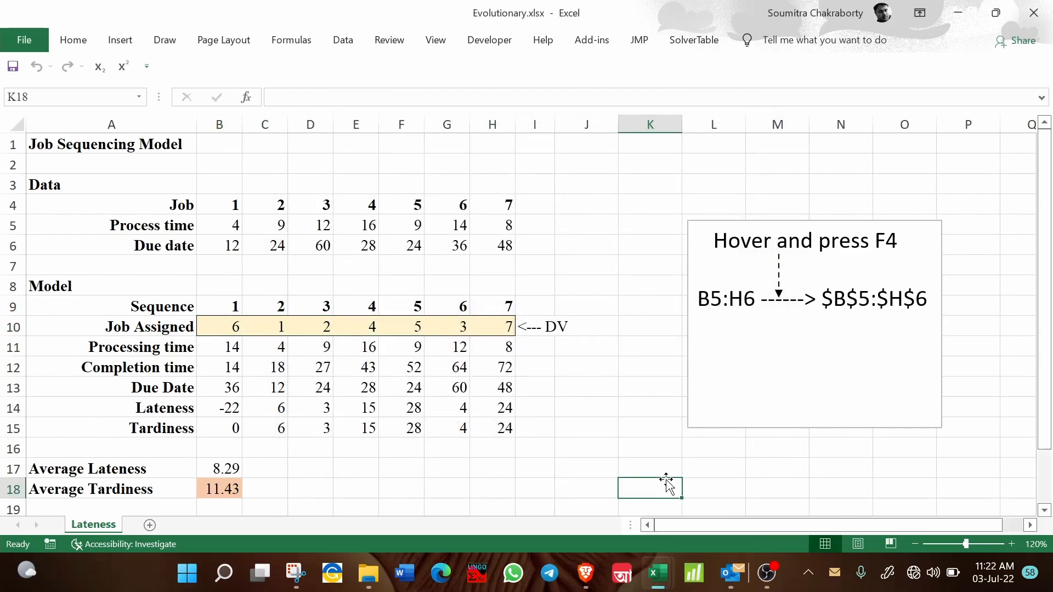
{"action": "left_click", "coordinate": [226, 490]}
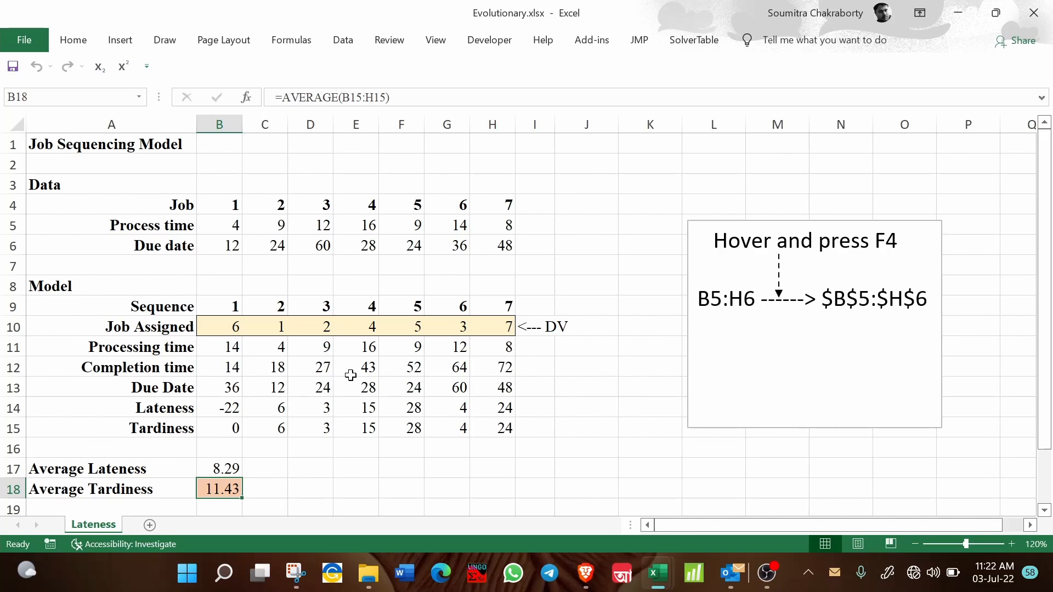
{"action": "left_click_drag", "start_coordinate": [219, 332], "coordinate": [496, 330]}
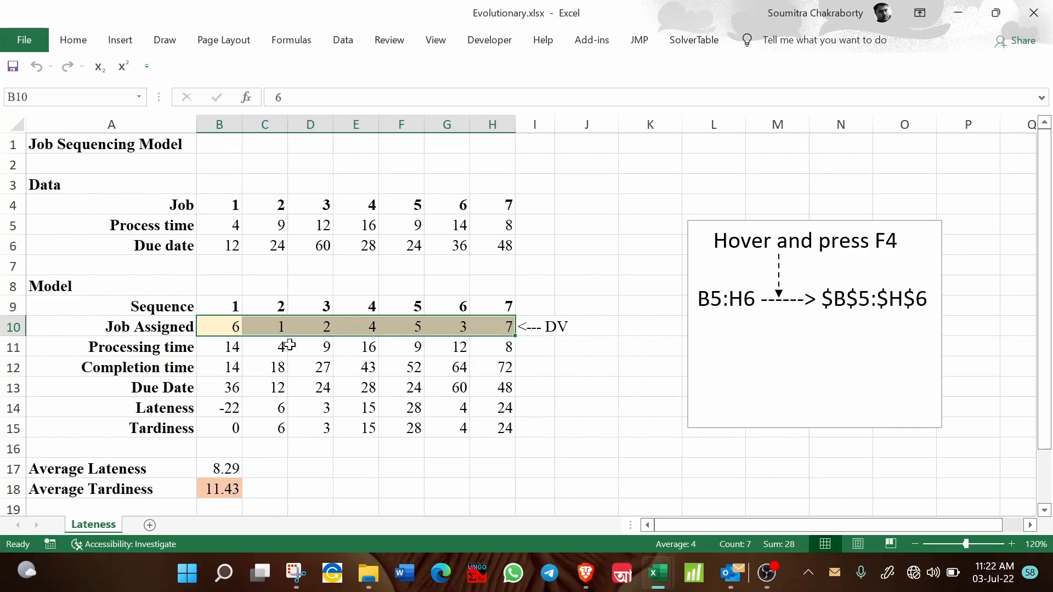
{"action": "left_click", "coordinate": [225, 484]}
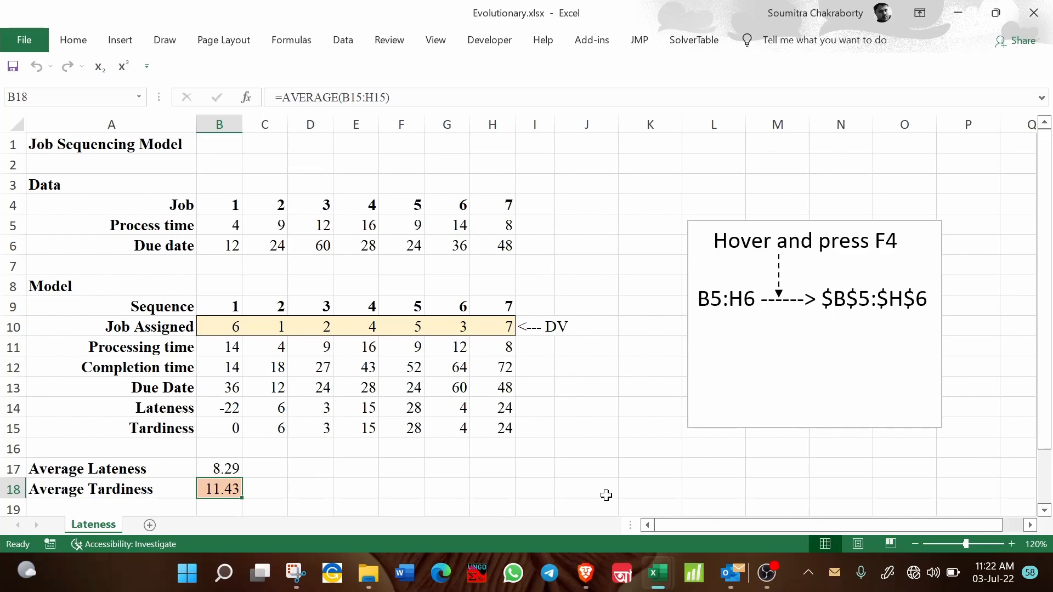
Inspect the Use Multistart setting in Solver's GRG Nonlinear options, and leave Solver without saving option changes or solving
{"action": "left_click", "coordinate": [343, 40]}
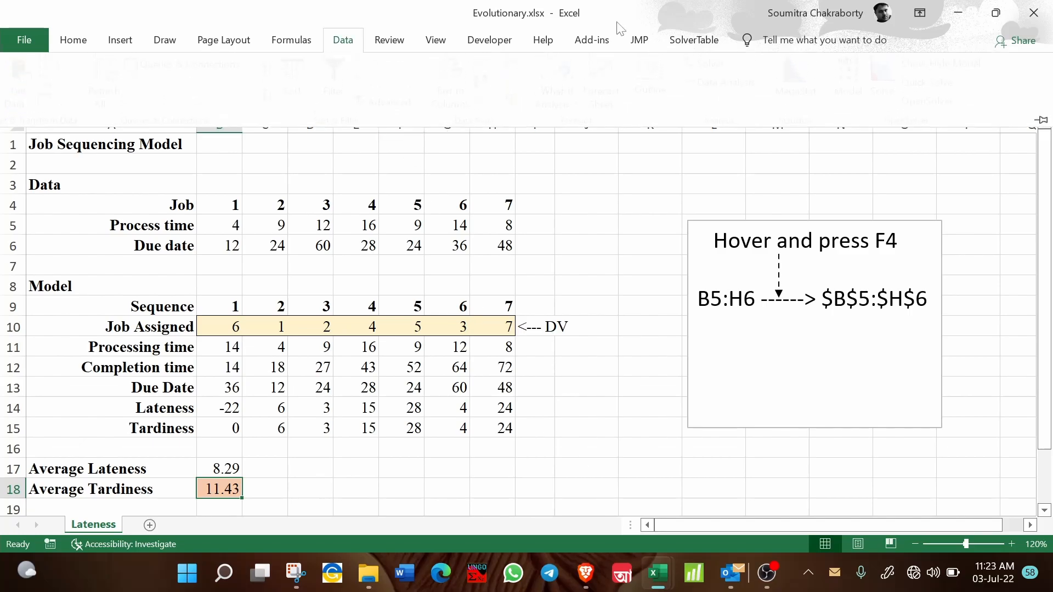
{"action": "left_click", "coordinate": [707, 64]}
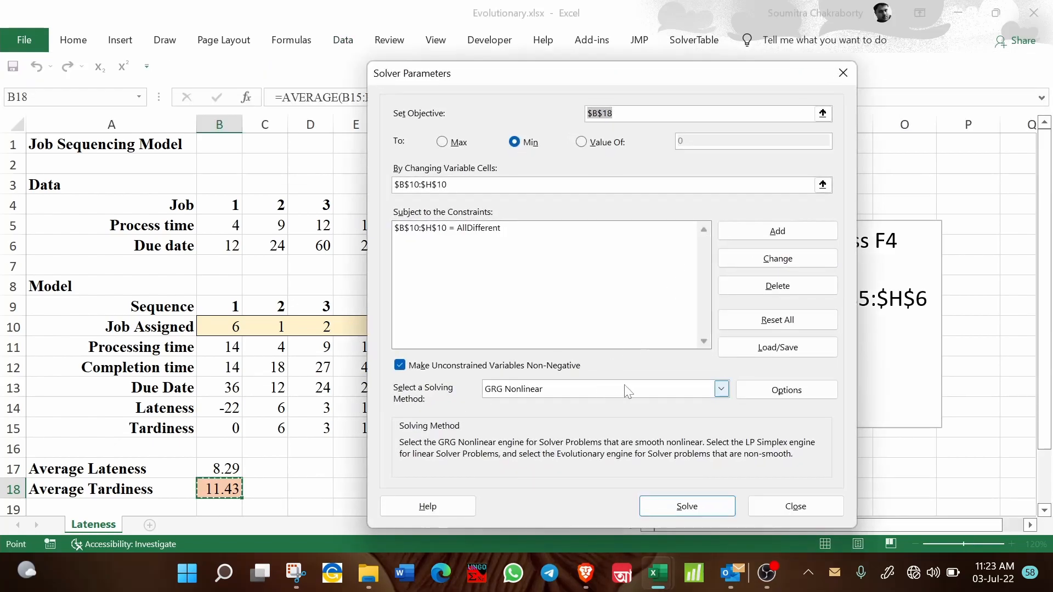
{"action": "left_click", "coordinate": [769, 393]}
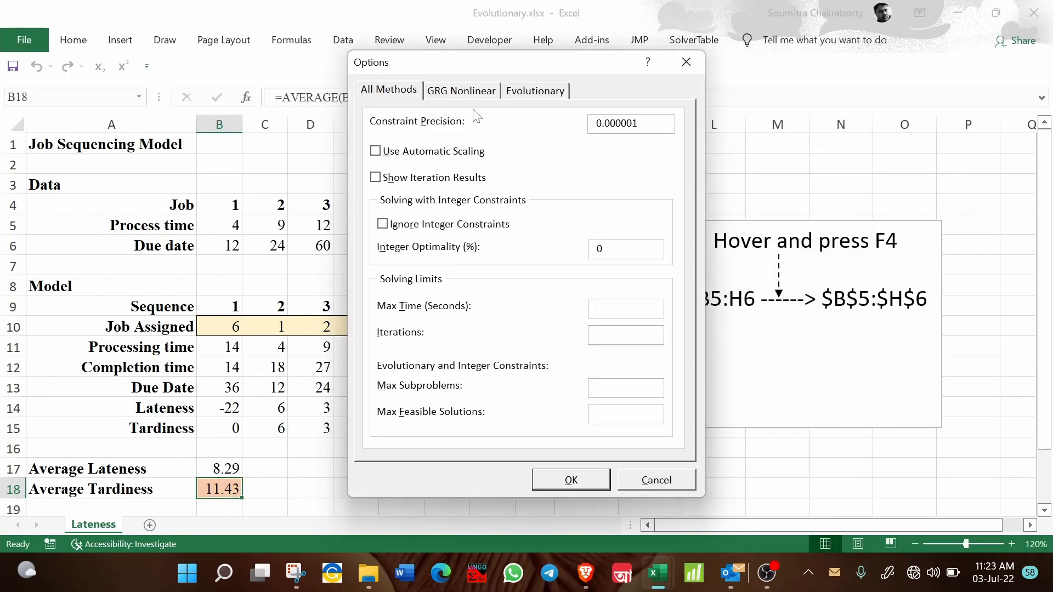
{"action": "left_click", "coordinate": [476, 92]}
{"action": "left_click", "coordinate": [382, 218]}
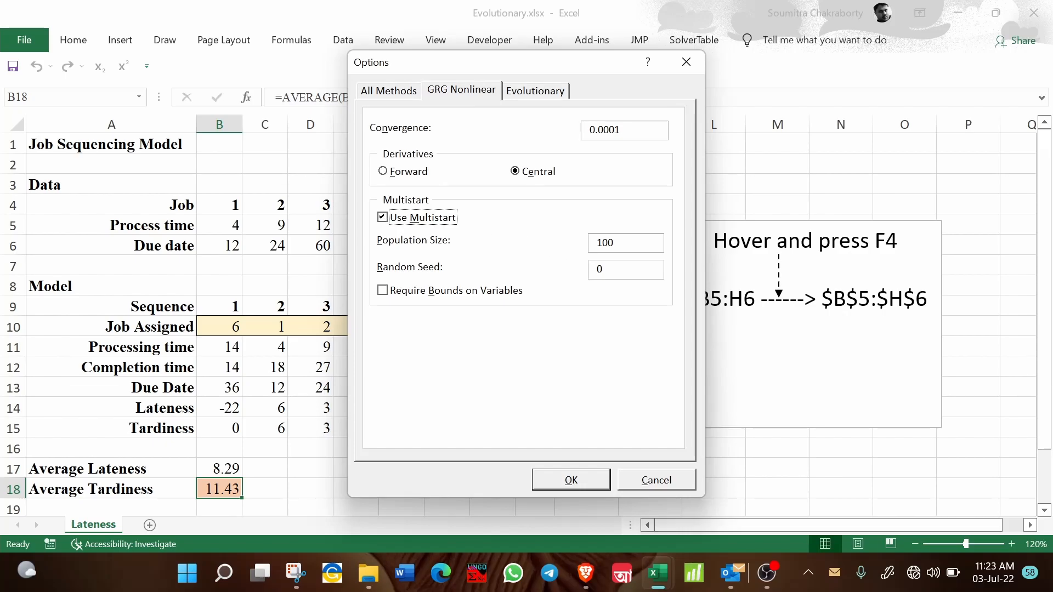
{"action": "left_click", "coordinate": [670, 476]}
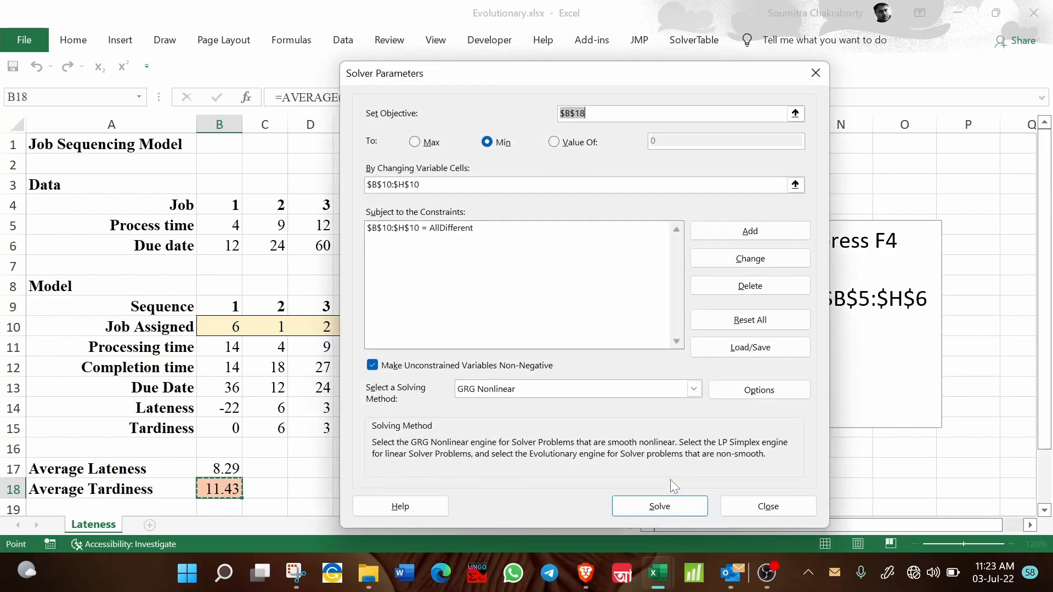
{"action": "left_click", "coordinate": [735, 496]}
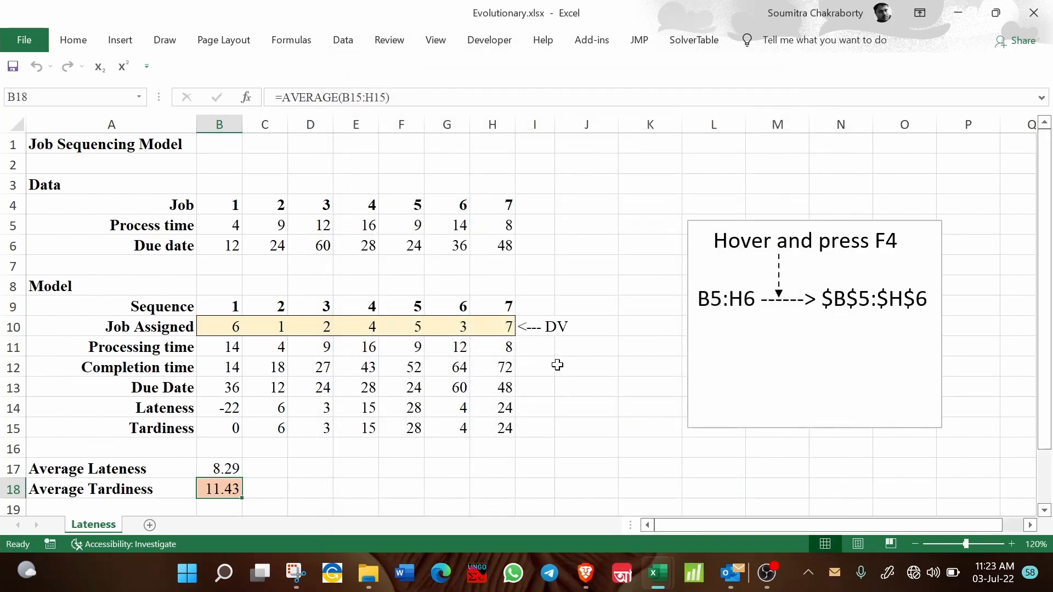